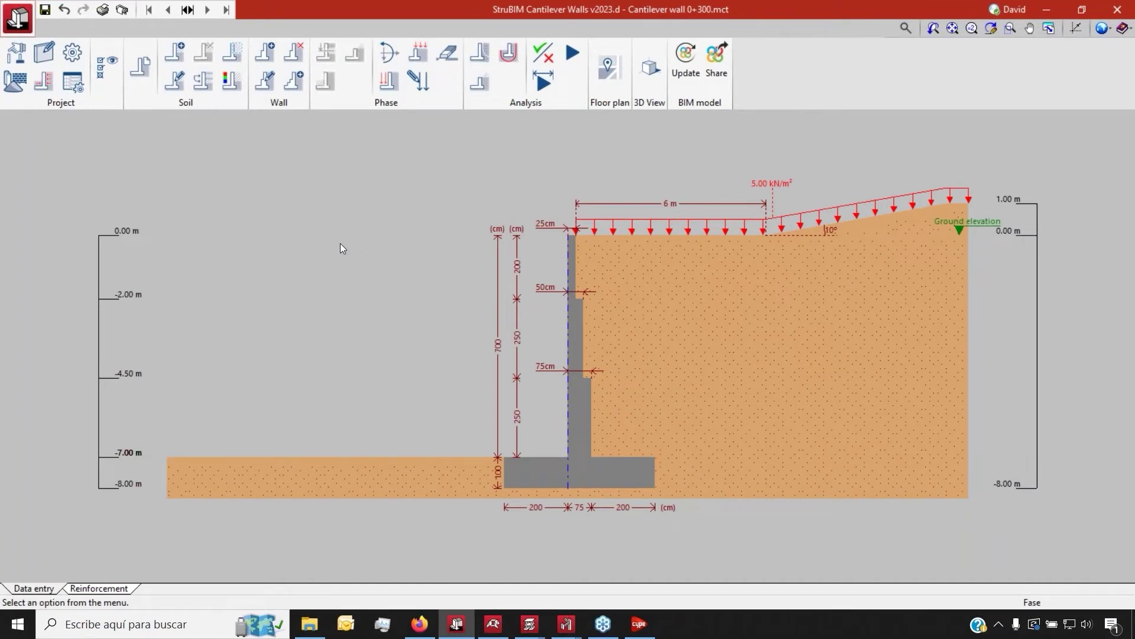
# Review the wall's foundation type options and its concrete, steel, exposure and cover settings, closing both without saving.
pyautogui.scroll(3, 586, 480)
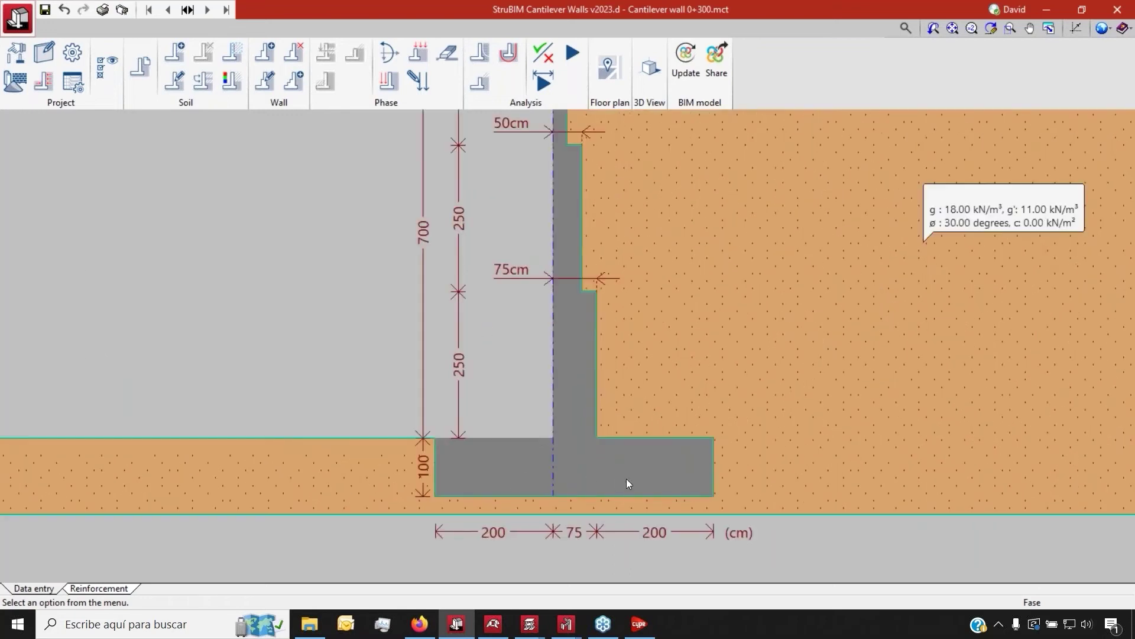
pyautogui.scroll(-3, 630, 471)
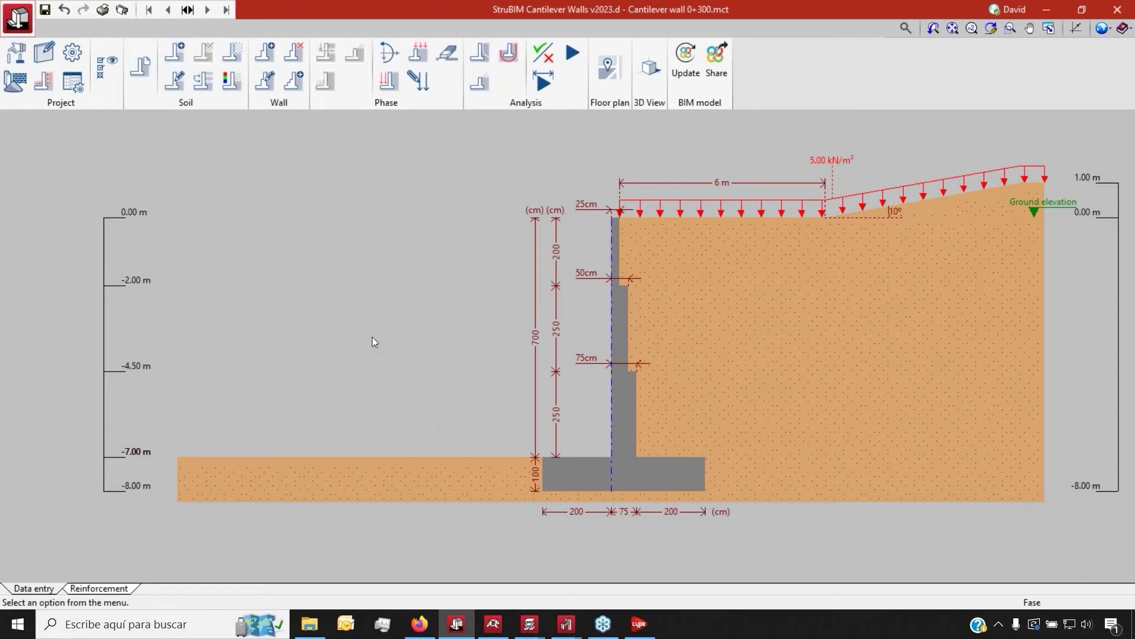
pyautogui.click(16, 59)
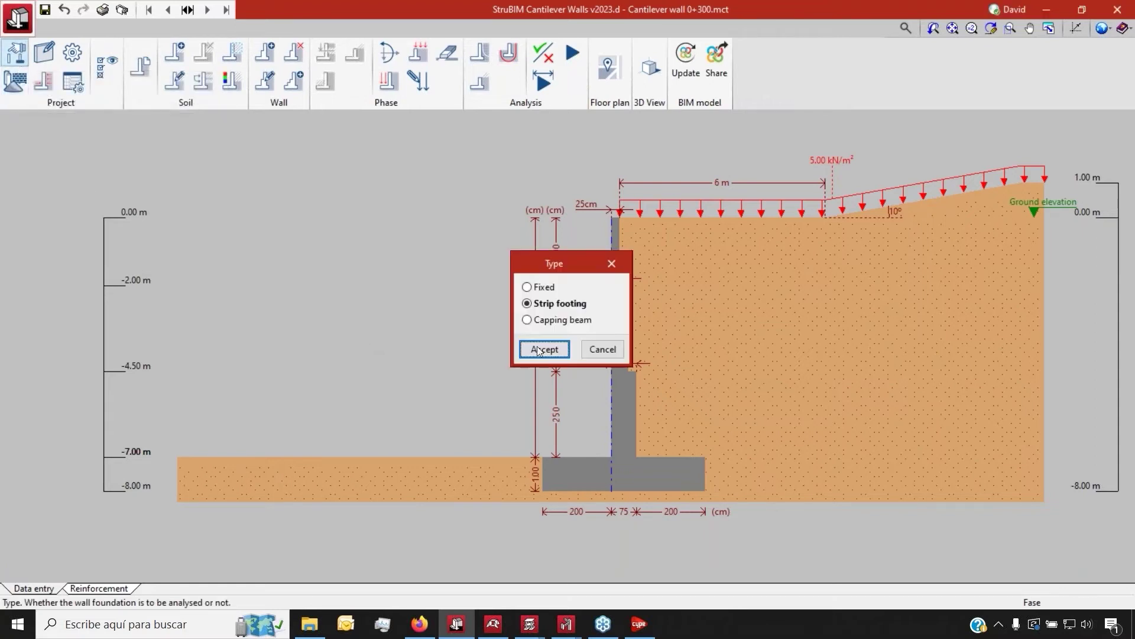
pyautogui.moveTo(560, 270); pyautogui.dragTo(532, 272)
pyautogui.click(583, 349)
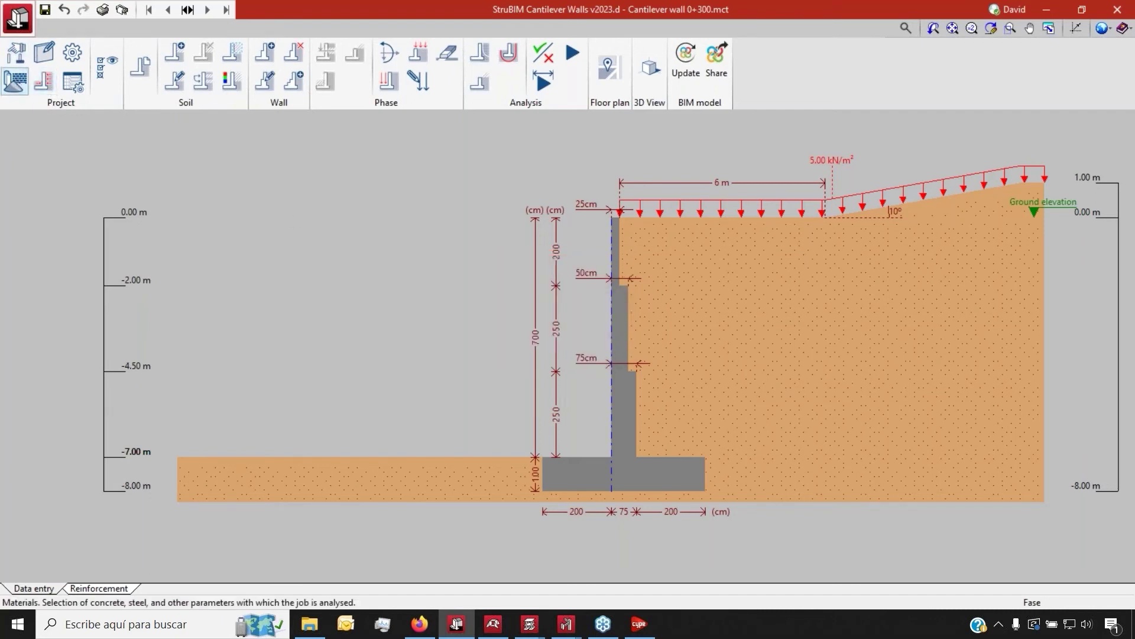
pyautogui.click(15, 81)
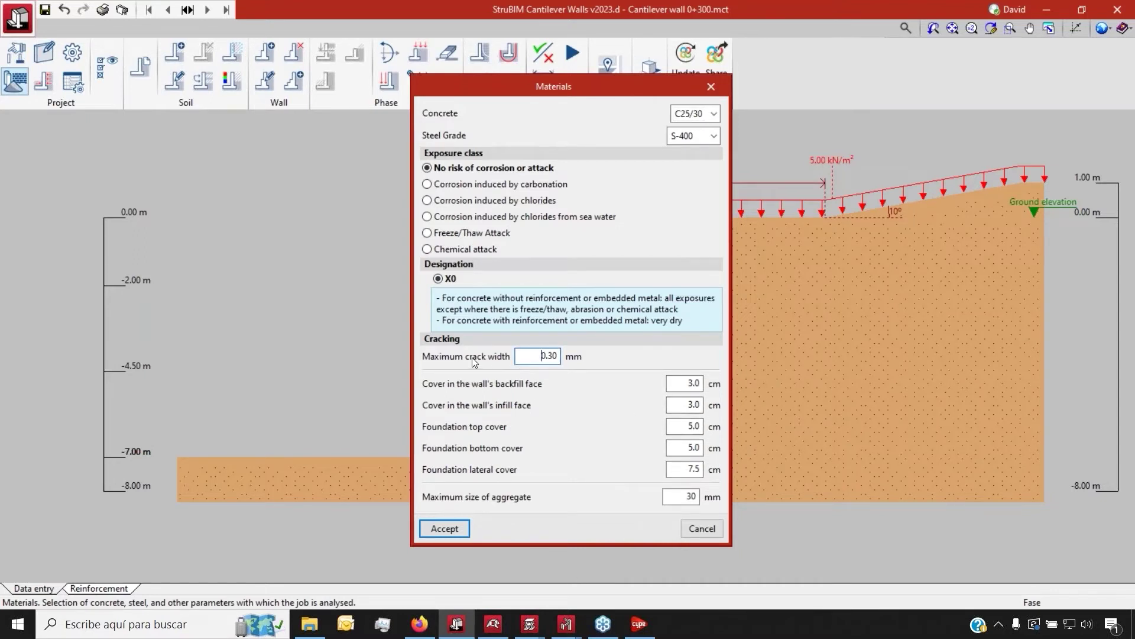
pyautogui.click(710, 87)
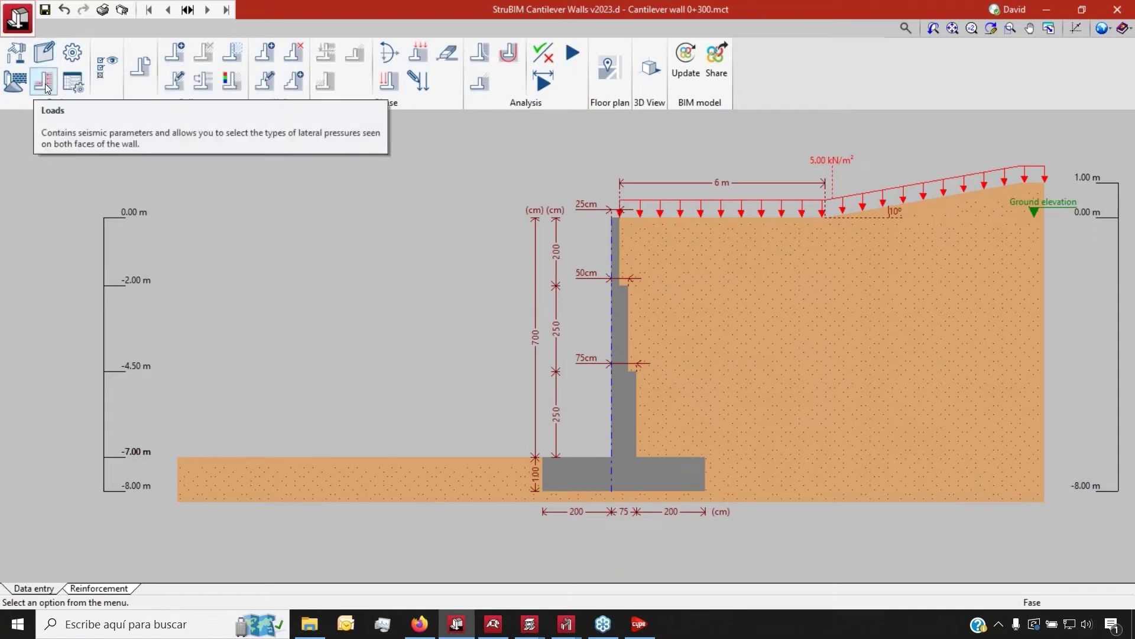
# Inspect the seismic acceleration and lateral pressure options in the load settings, and discard any changes.
pyautogui.click(45, 85)
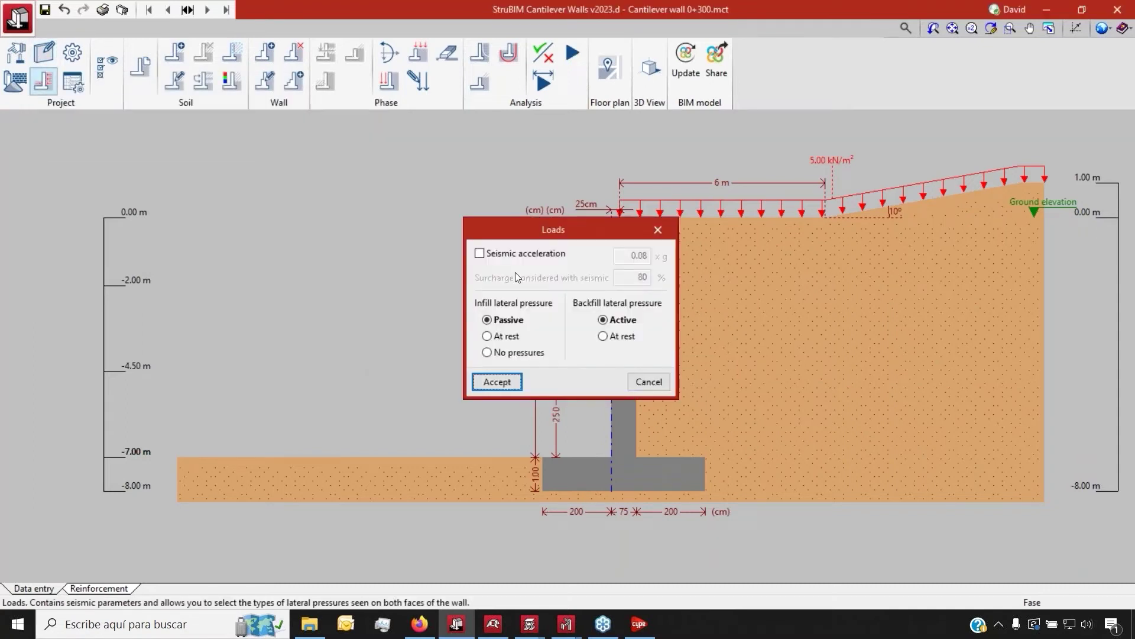
pyautogui.click(514, 254)
pyautogui.moveTo(514, 255)
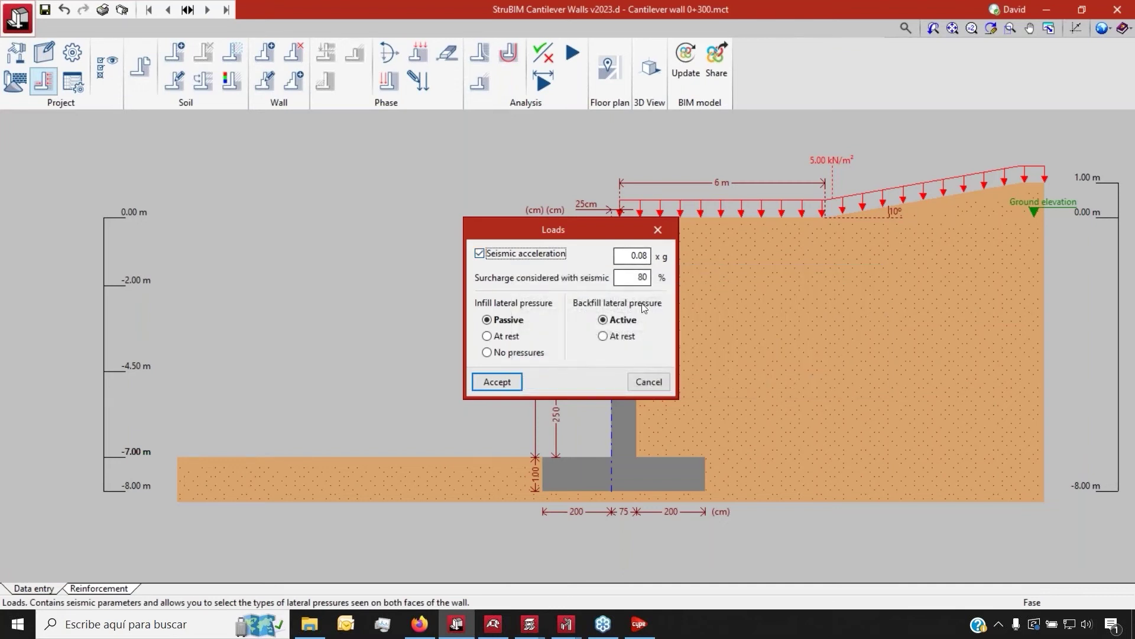
pyautogui.click(649, 379)
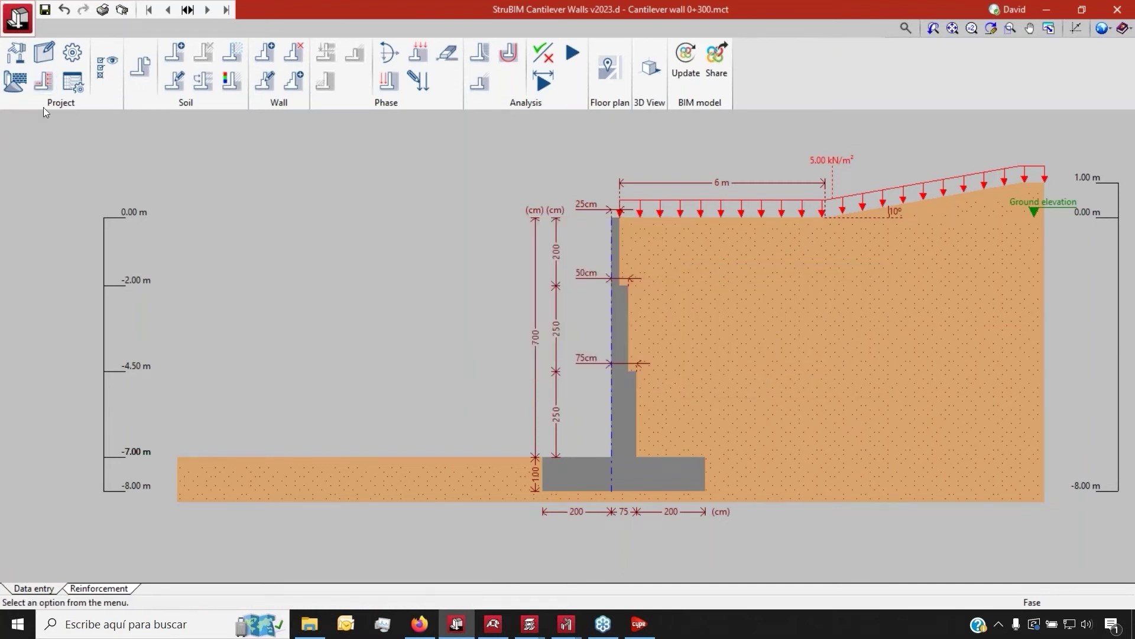
# Examine the backfill layer's unit weights, friction angle and cohesion, including the typical soil values available for import, without saving.
pyautogui.moveTo(488, 293)
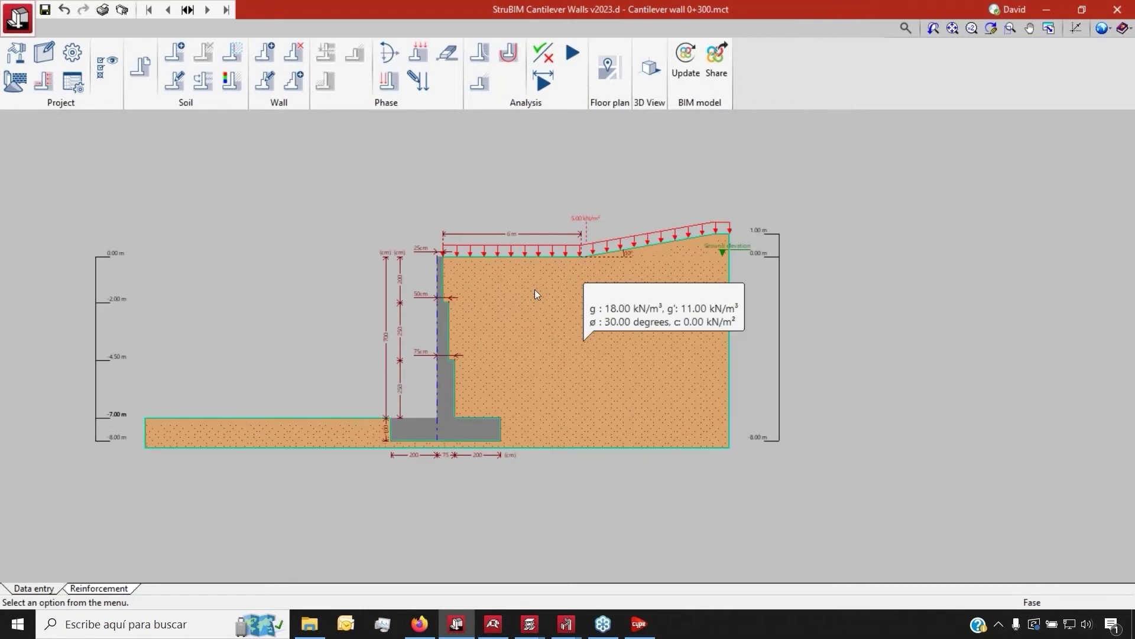
pyautogui.scroll(1, 537, 290)
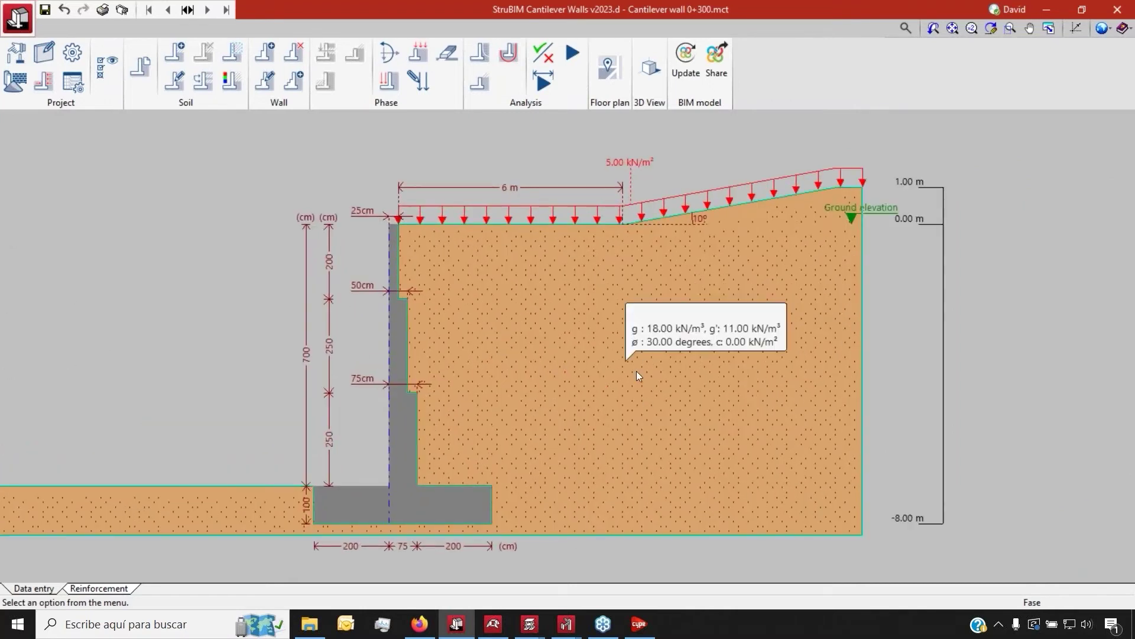
pyautogui.moveTo(619, 358); pyautogui.dragTo(308, 217)
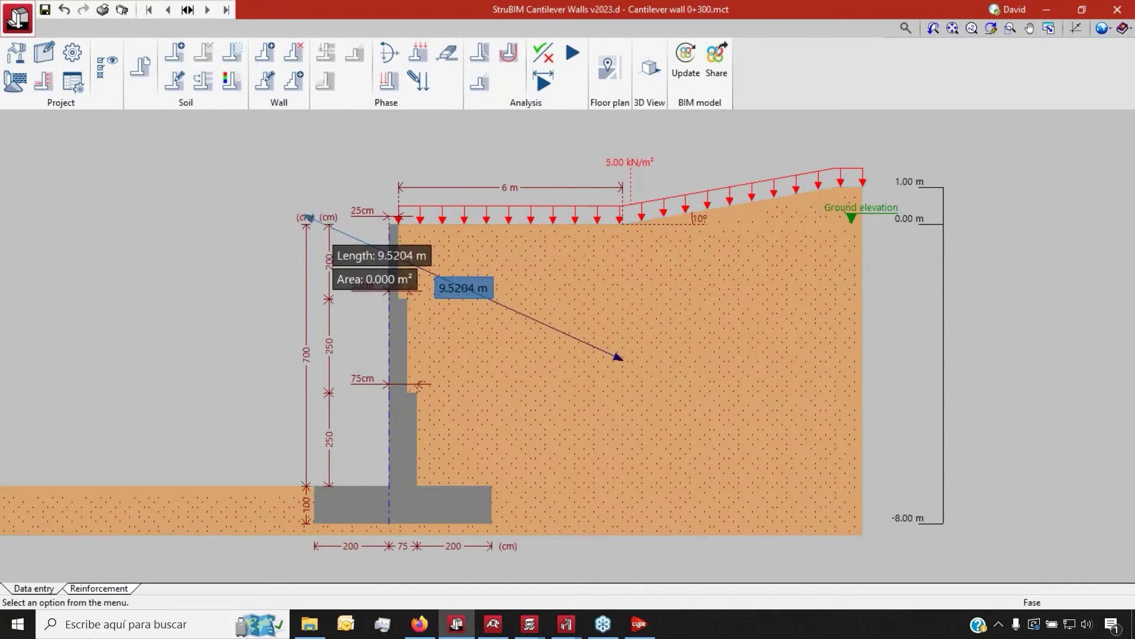
pyautogui.click(175, 80)
pyautogui.click(565, 284)
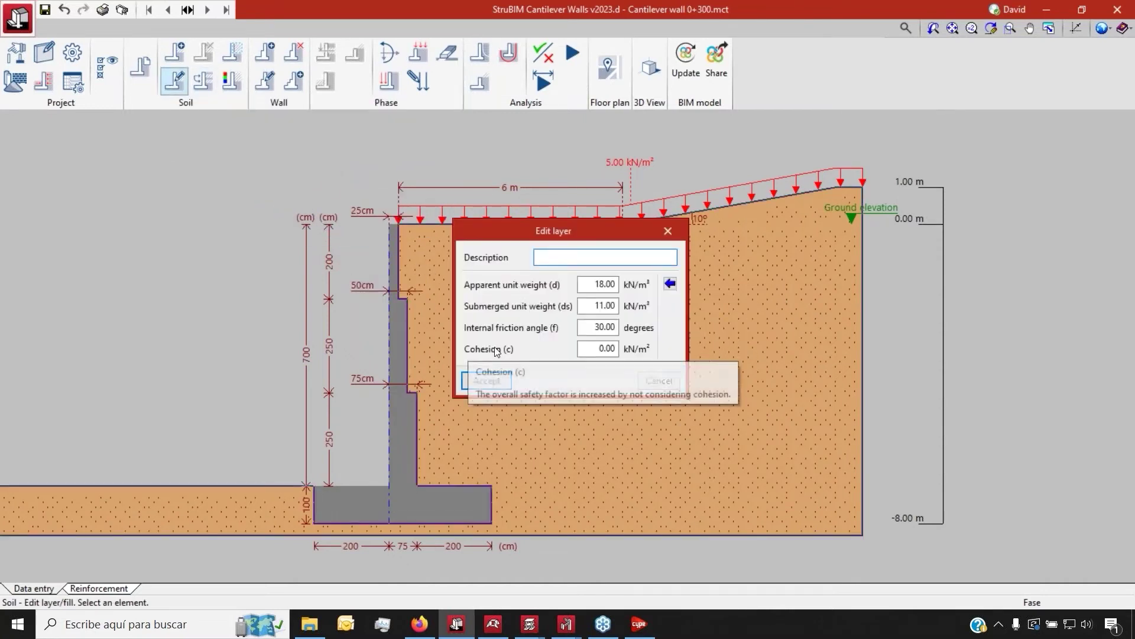
pyautogui.moveTo(584, 224); pyautogui.dragTo(253, 236)
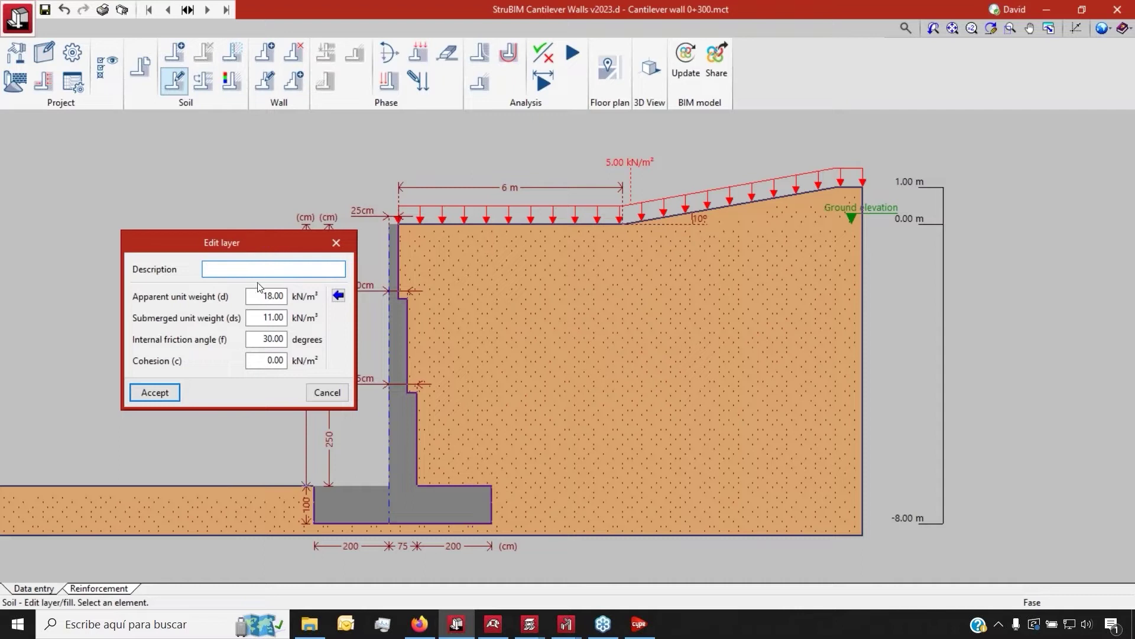
pyautogui.moveTo(257, 291)
pyautogui.click(338, 298)
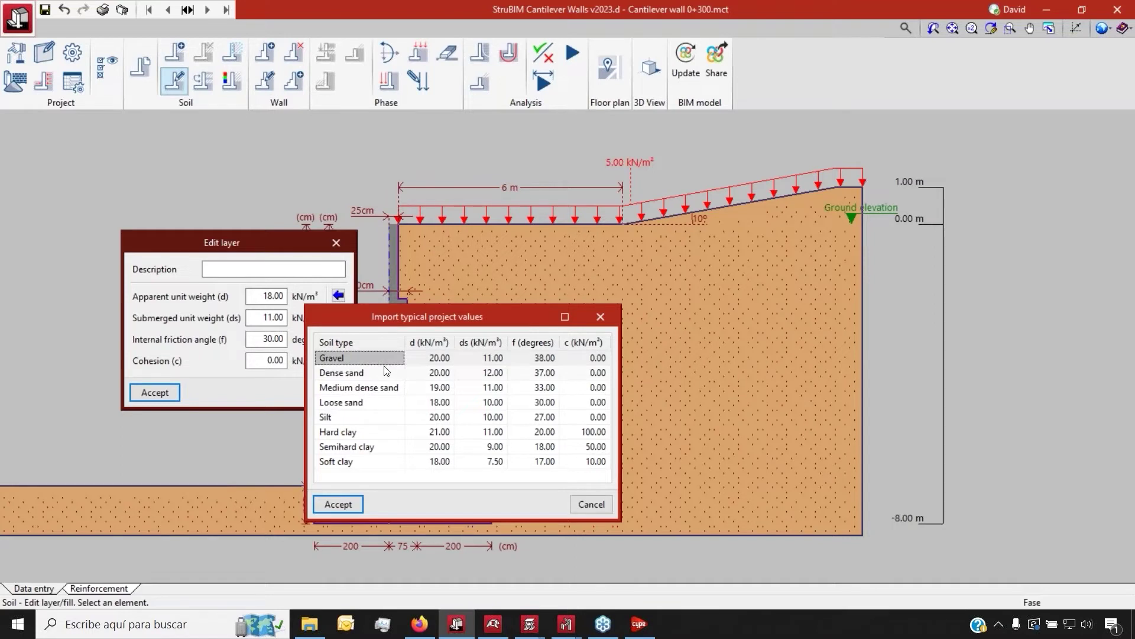
pyautogui.click(588, 504)
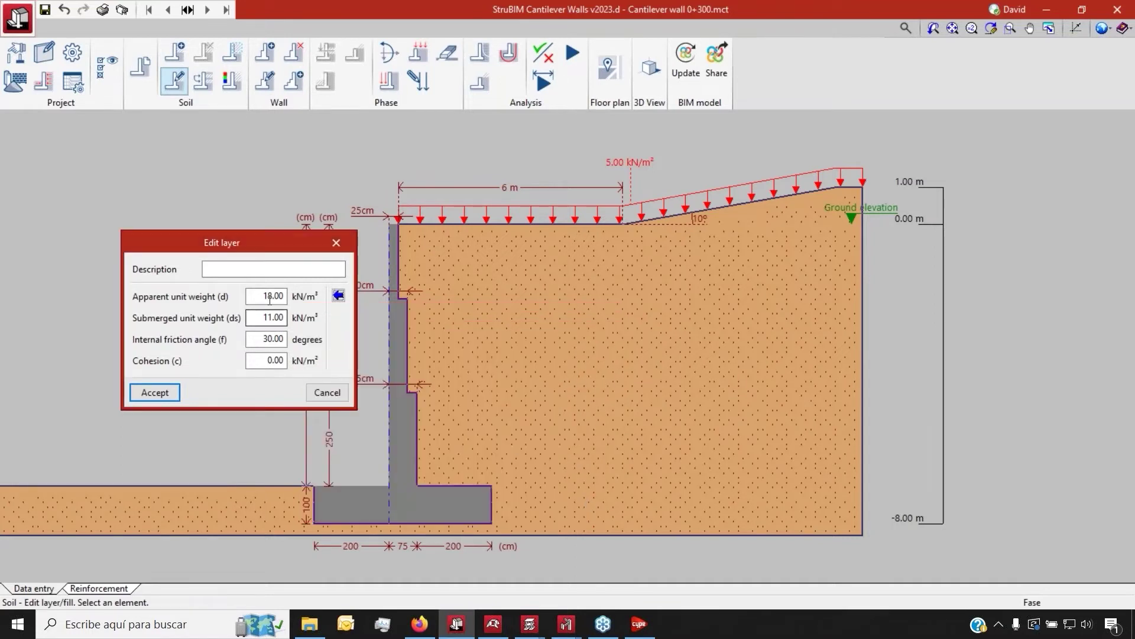
pyautogui.click(268, 360)
pyautogui.click(329, 392)
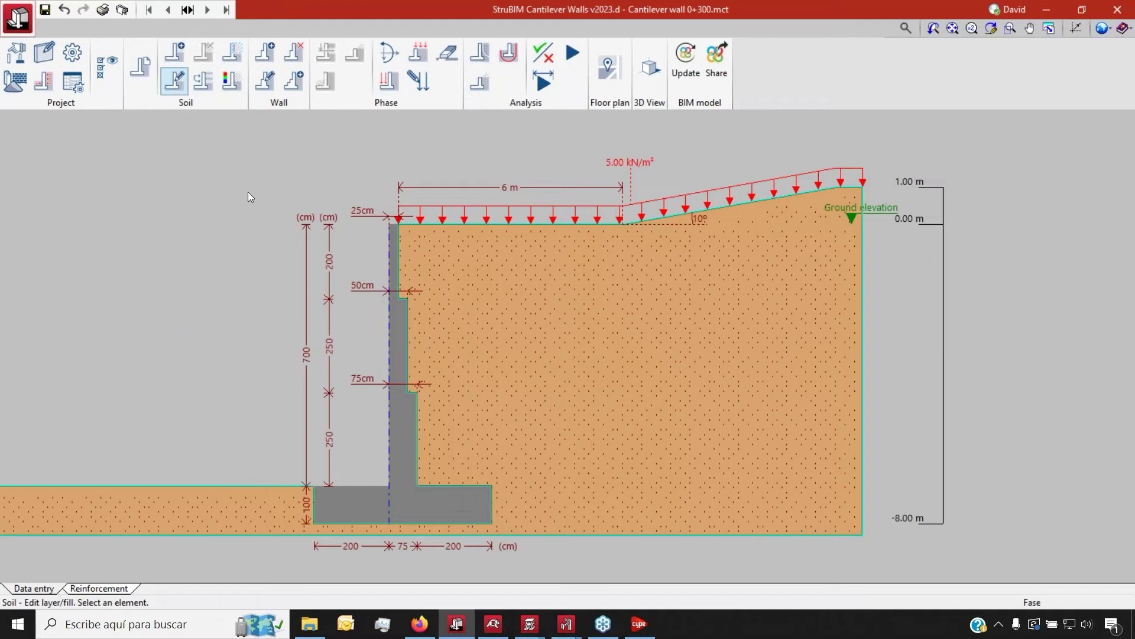
# Look at the height and thickness options for a new wall span, and cancel the insertion.
pyautogui.click(264, 80)
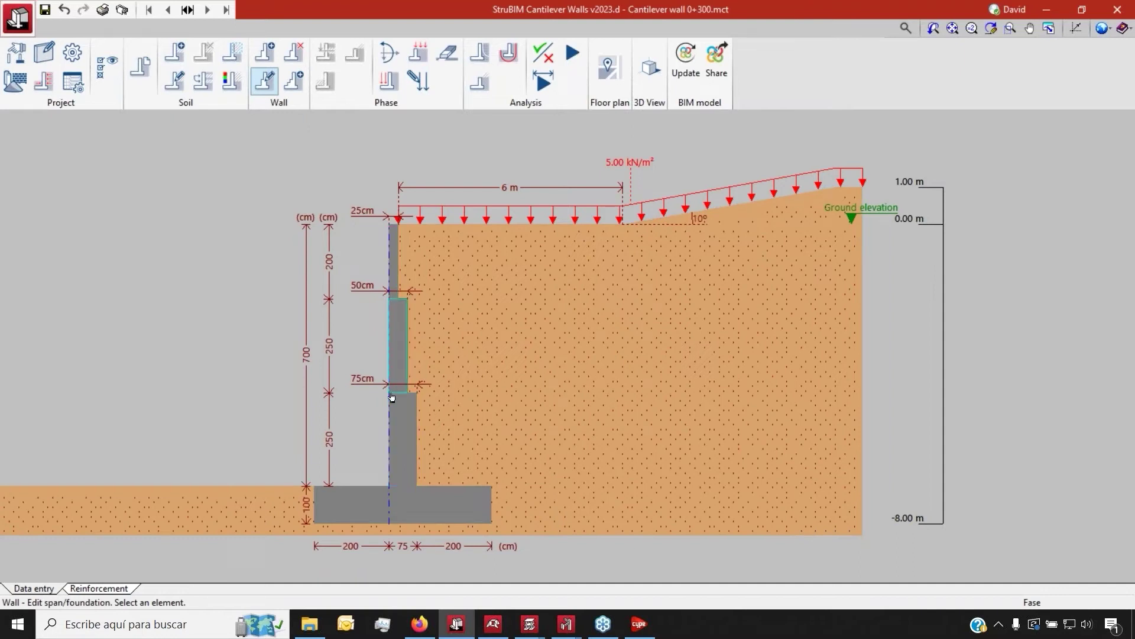
pyautogui.click(261, 62)
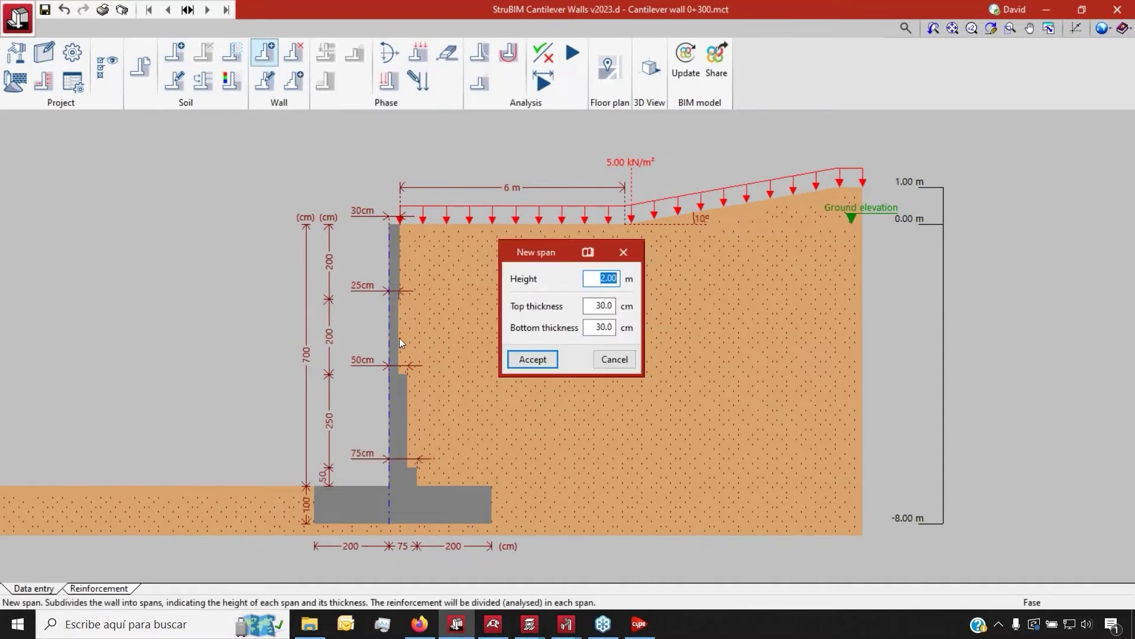
pyautogui.click(615, 359)
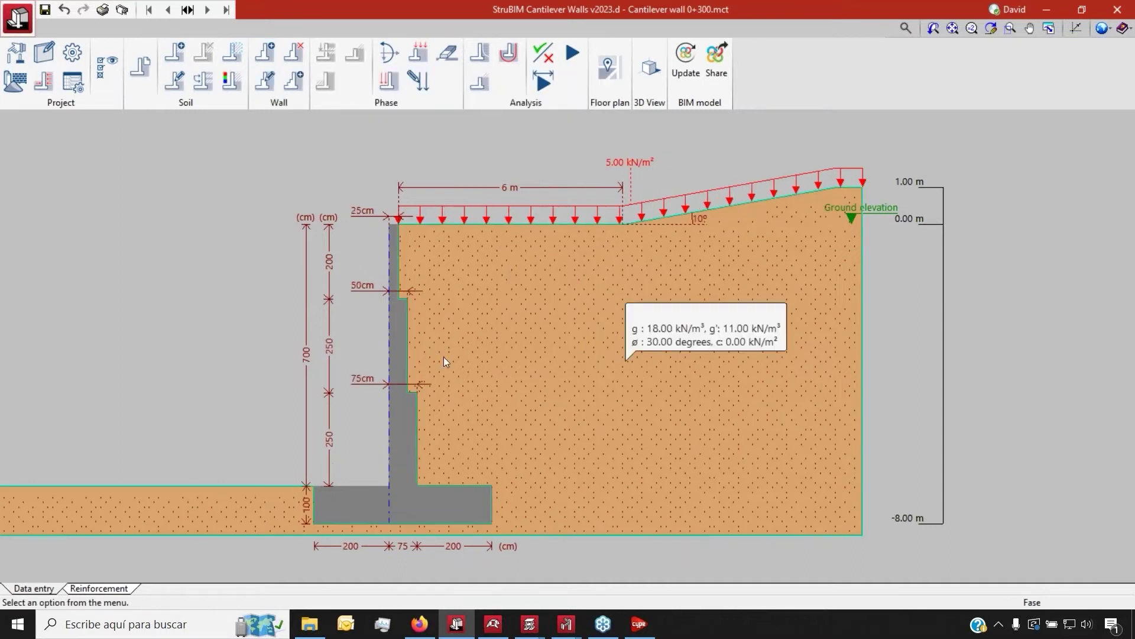
# Examine the height and the top and bottom thickness of the uppermost wall span without saving.
pyautogui.moveTo(519, 327)
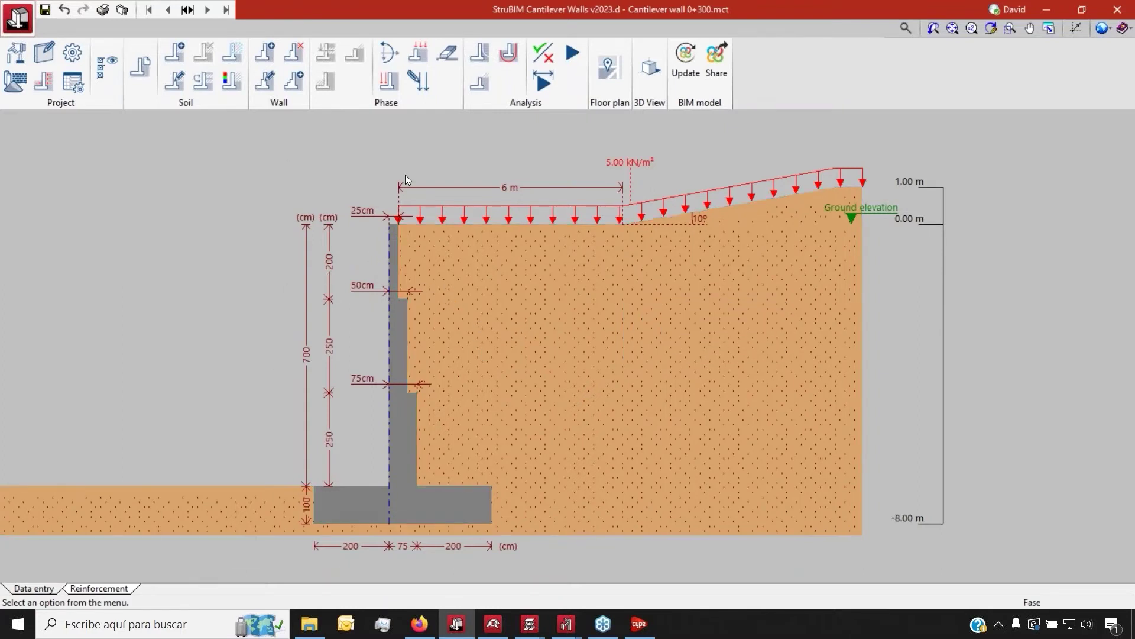
pyautogui.scroll(2, 404, 172)
pyautogui.click(264, 80)
pyautogui.click(391, 278)
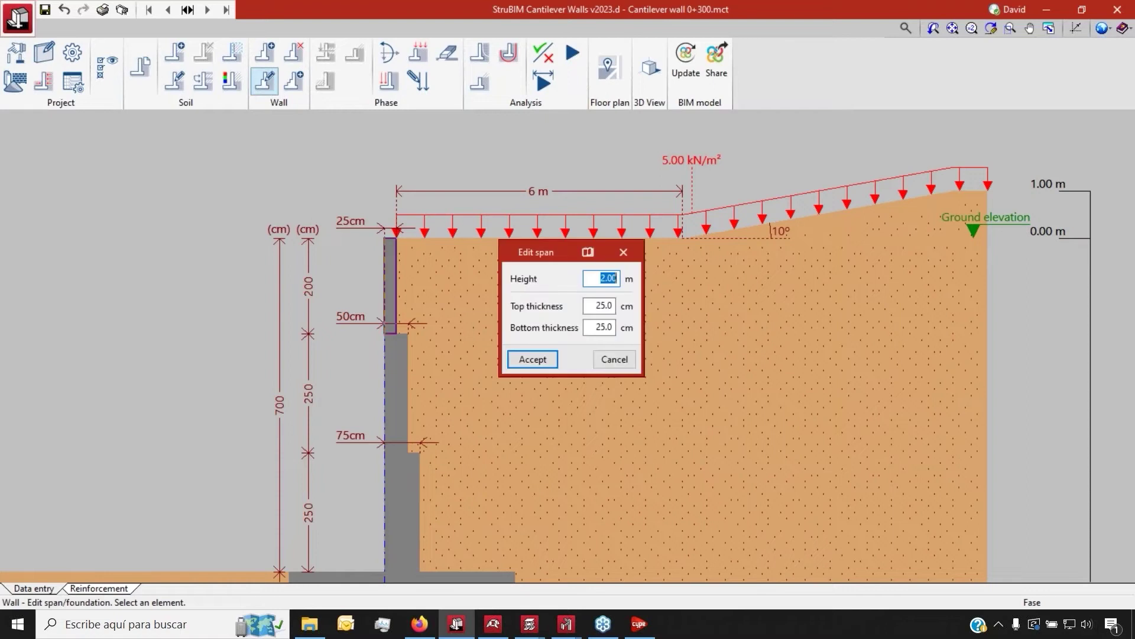
pyautogui.click(614, 359)
# Review the load types that can be added on the infill, and cancel without adding one.
pyautogui.scroll(-2, 473, 289)
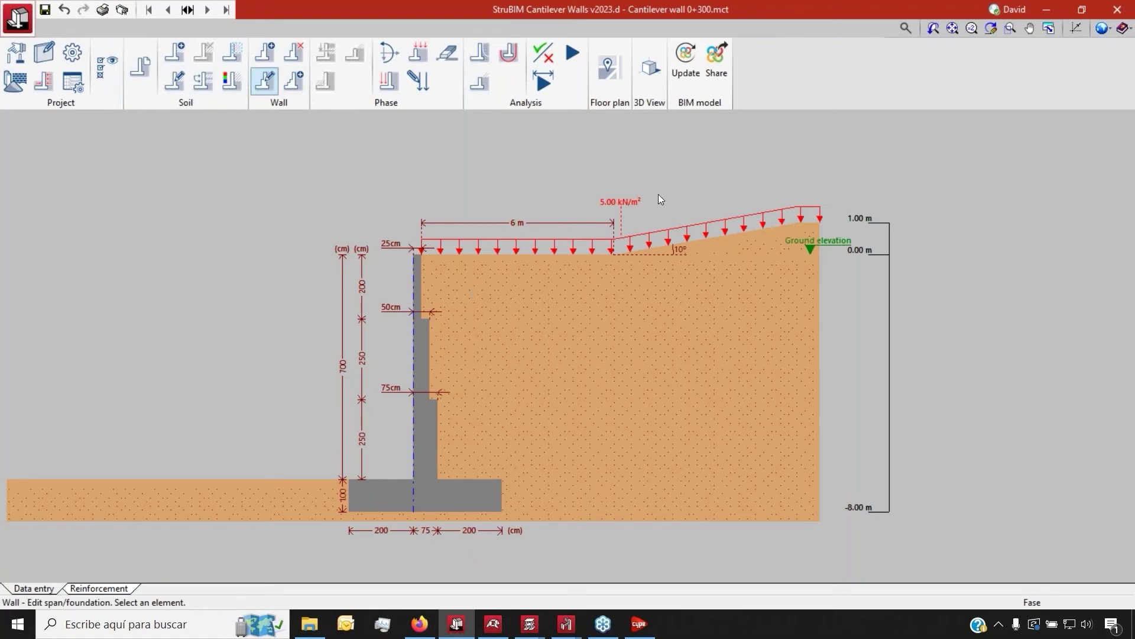
pyautogui.scroll(2, 658, 194)
pyautogui.scroll(-1, 597, 278)
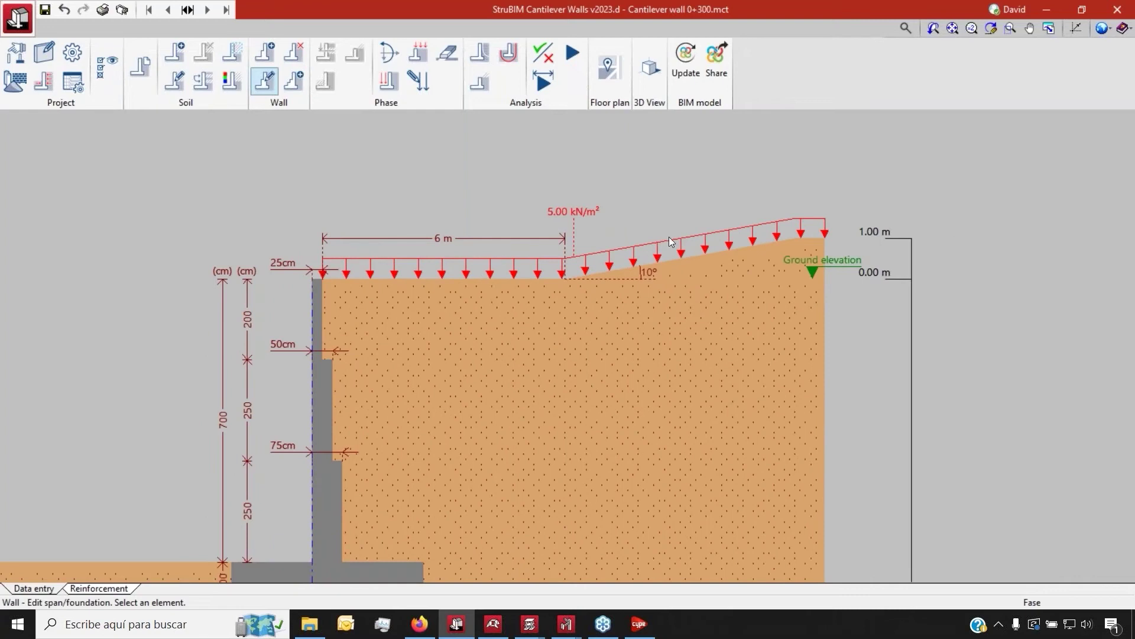
pyautogui.click(401, 89)
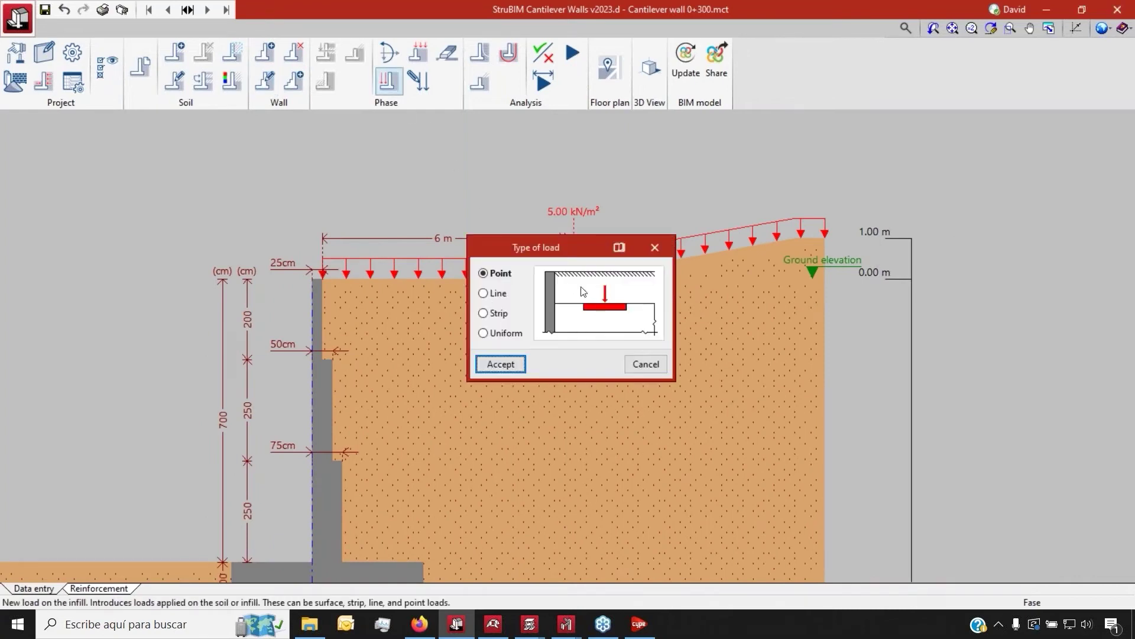
pyautogui.click(644, 362)
# Inspect the definition of the surcharge load on the backfill surface and close it.
pyautogui.click(418, 81)
pyautogui.click(511, 248)
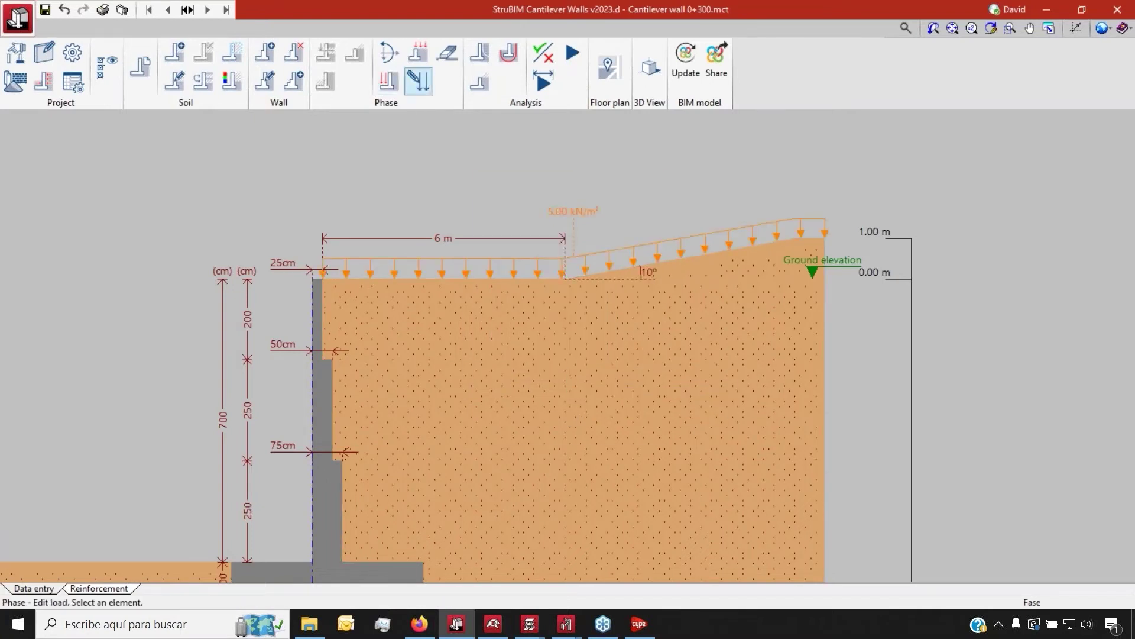
pyautogui.click(632, 424)
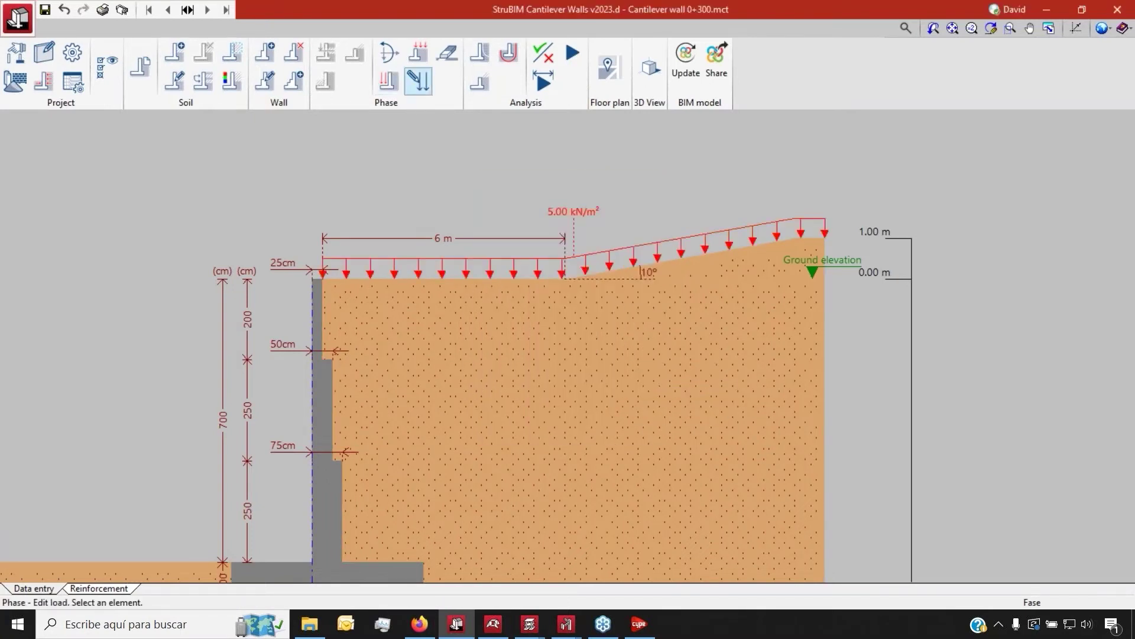
# Run the complete design of the wall, footing and reinforcement, and open the full report of the checks.
pyautogui.scroll(-2, 544, 144)
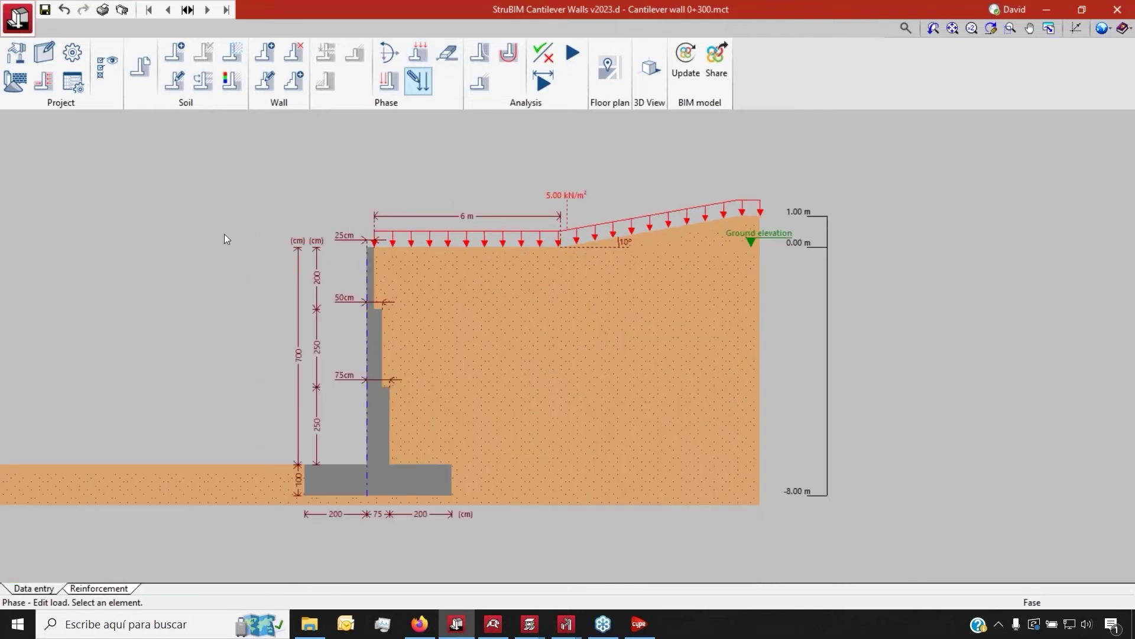
pyautogui.scroll(1, 240, 237)
pyautogui.scroll(-1, 562, 230)
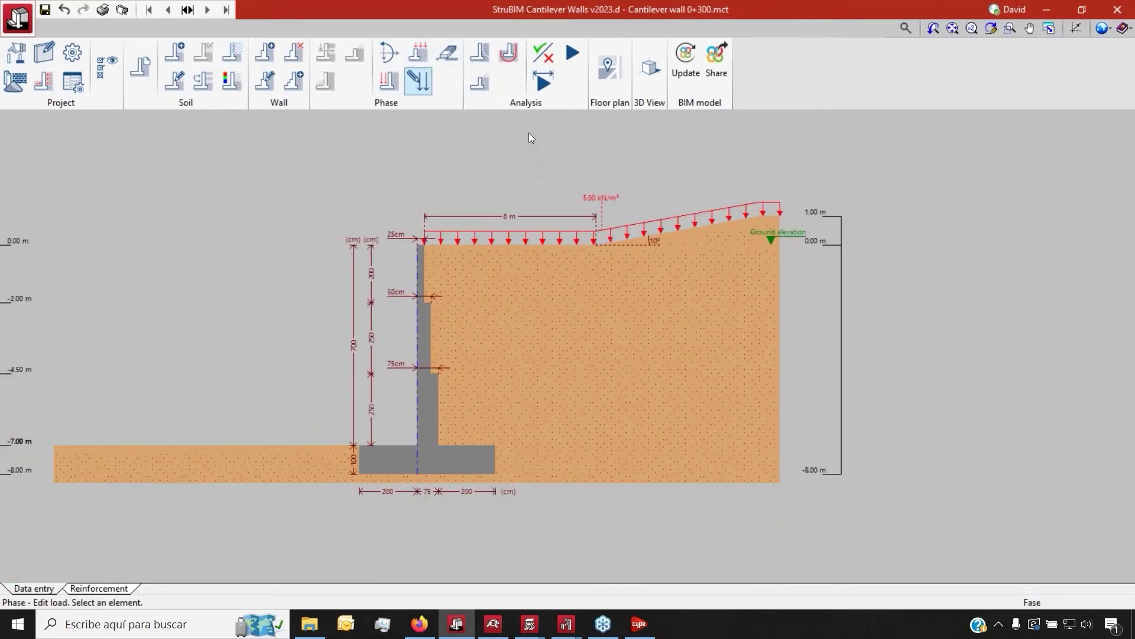
pyautogui.click(571, 55)
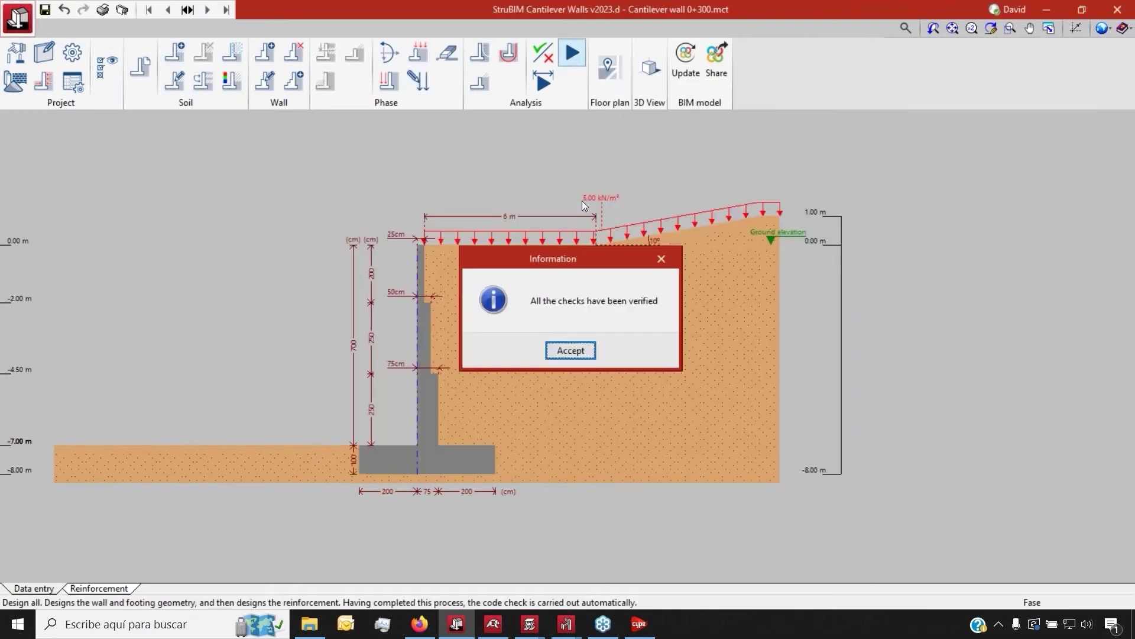
pyautogui.click(563, 351)
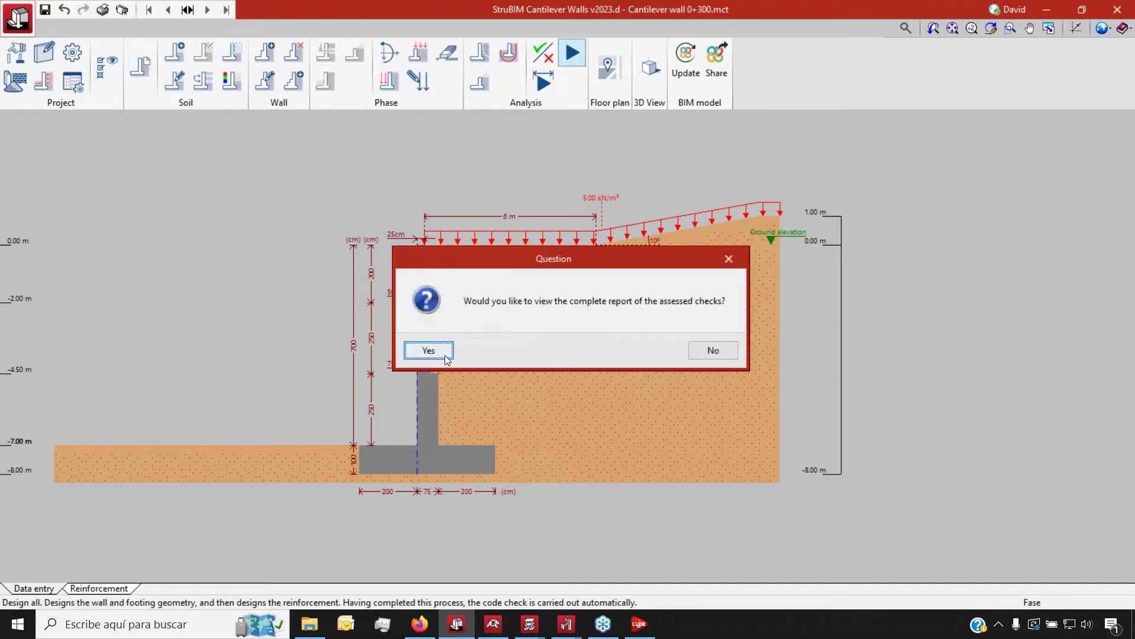
pyautogui.click(417, 349)
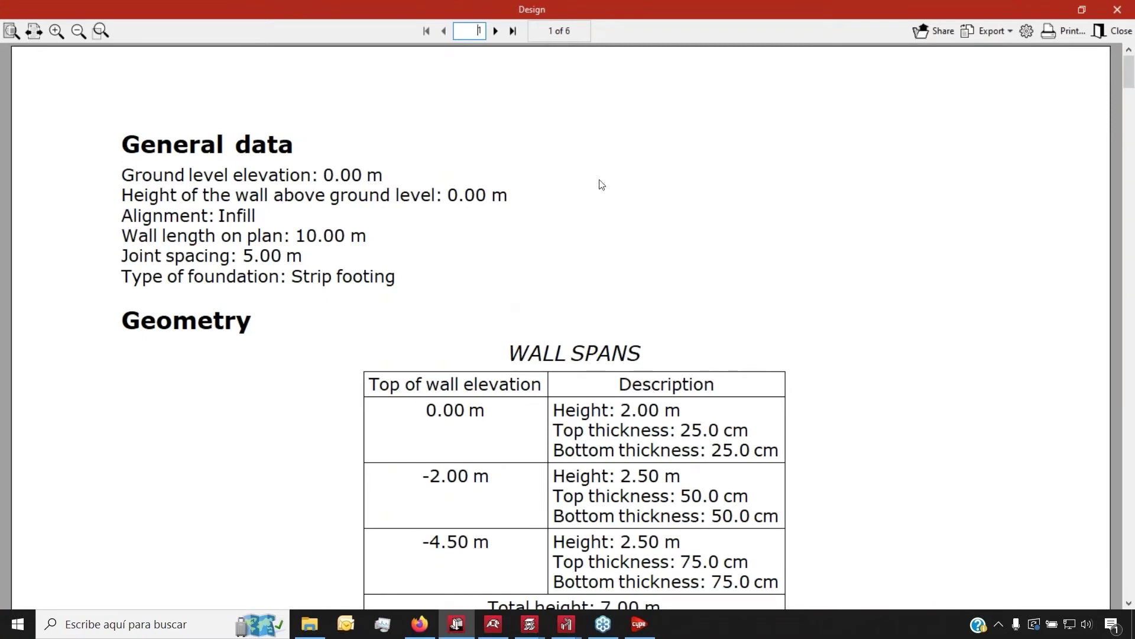
# Examine the report from the wall geometry and reinforcement description through the code checks for each span, and close it.
pyautogui.scroll(-3, 604, 182)
pyautogui.scroll(-10, 606, 183)
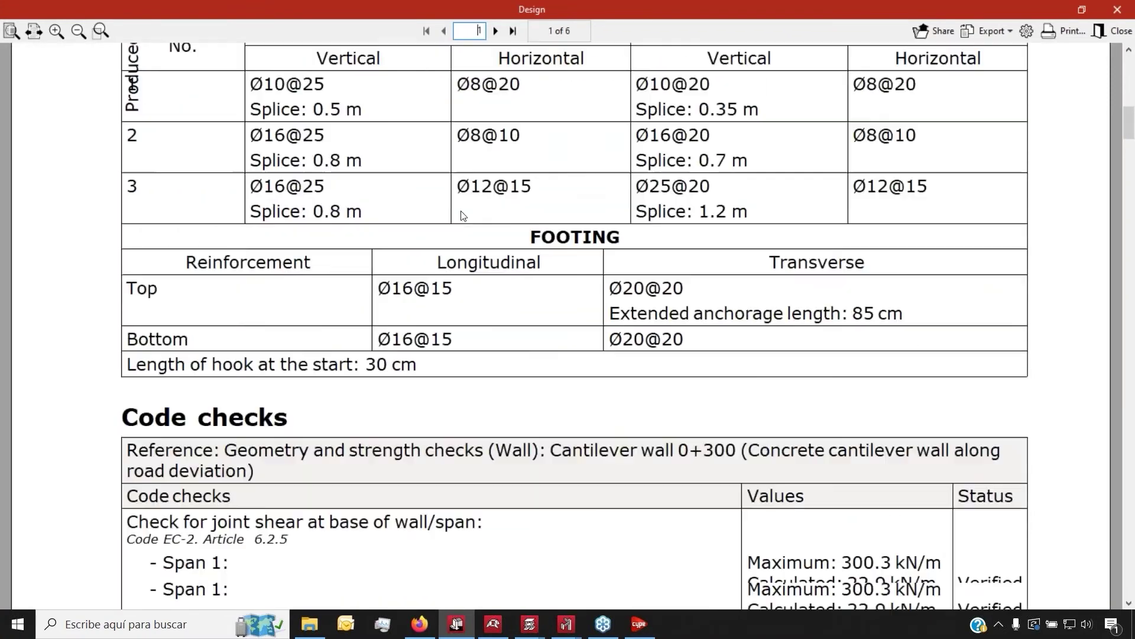
pyautogui.scroll(7, 518, 239)
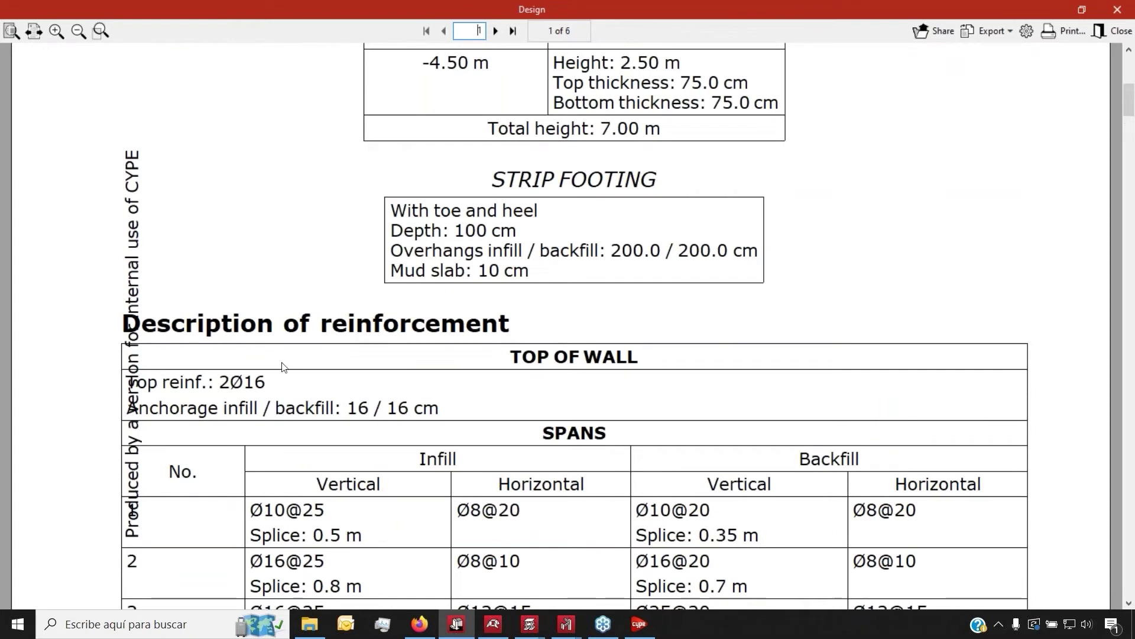
pyautogui.scroll(-15, 628, 290)
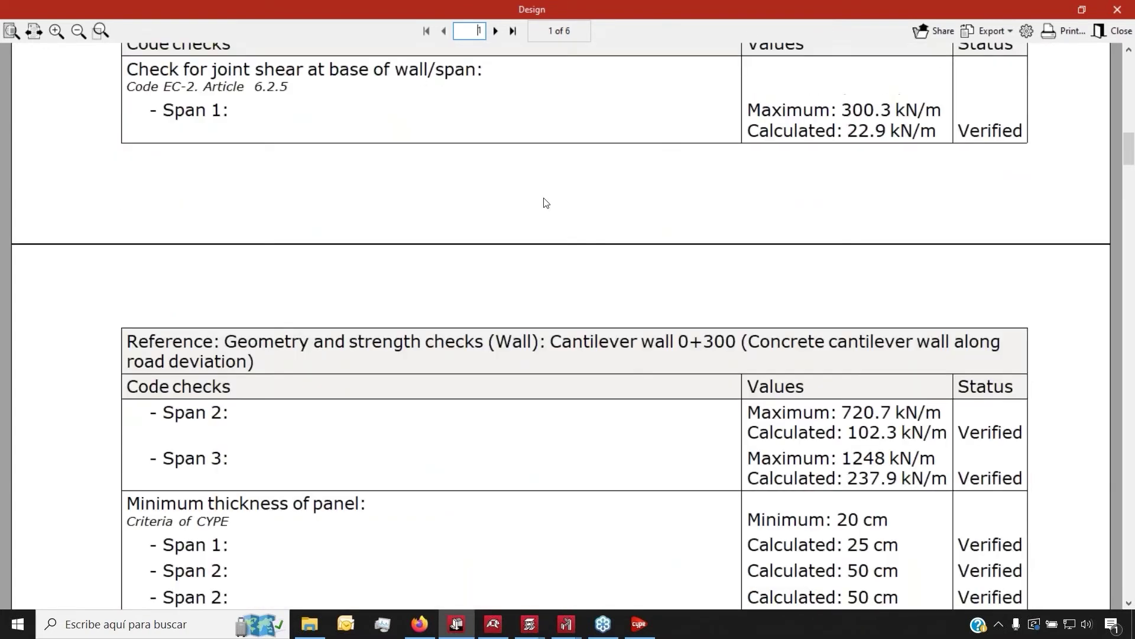
pyautogui.scroll(-4, 414, 254)
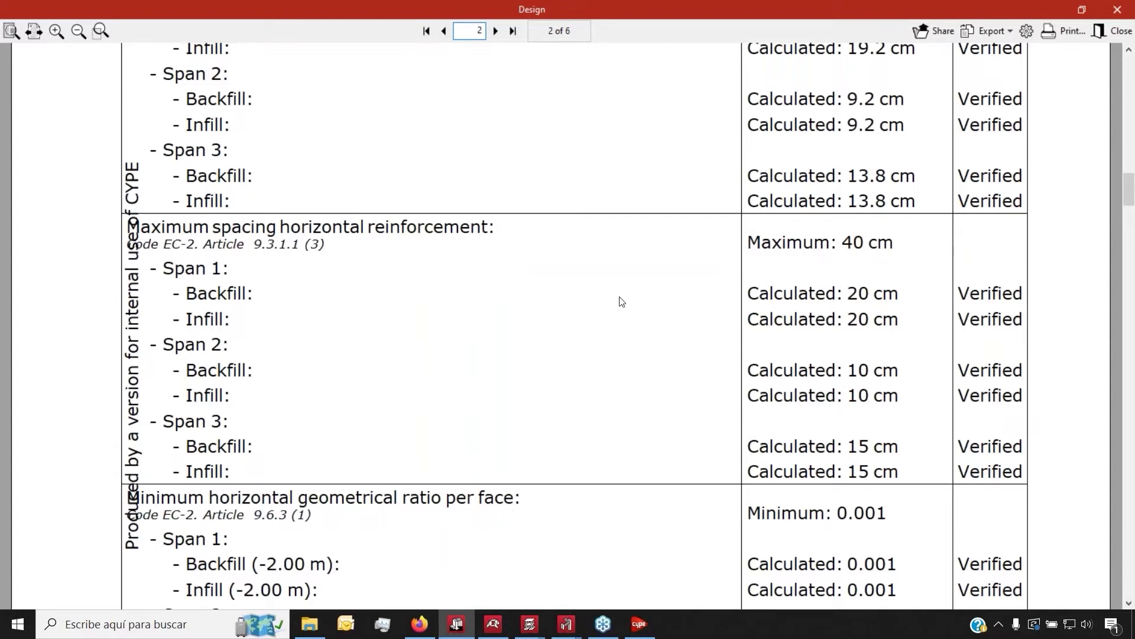
pyautogui.scroll(-4, 632, 306)
pyautogui.scroll(-12, 631, 306)
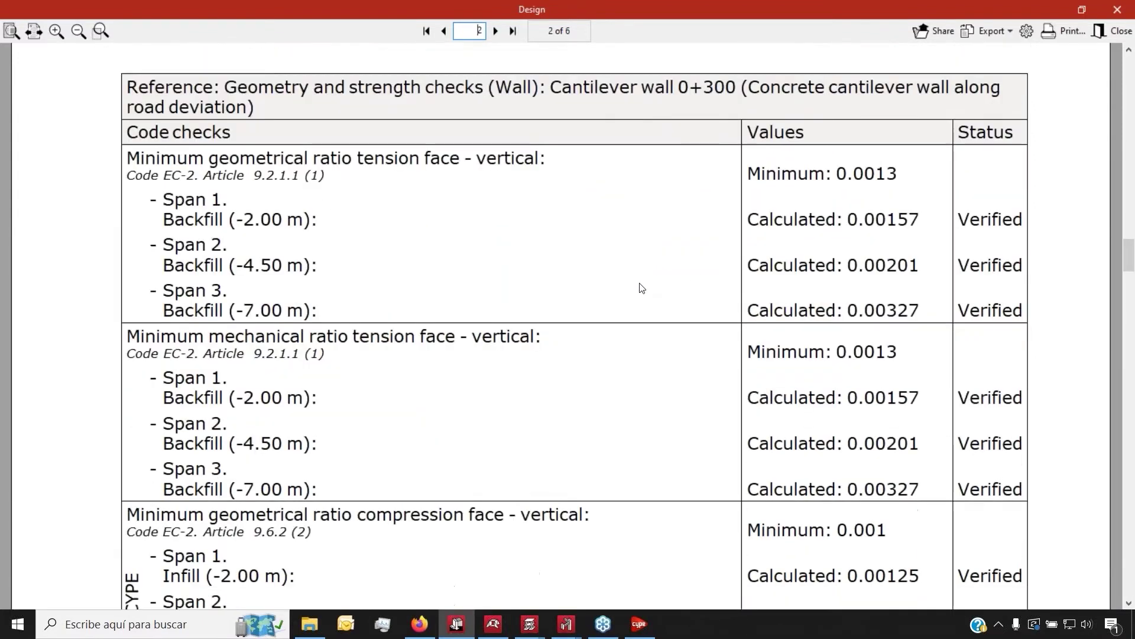
pyautogui.scroll(-2, 648, 315)
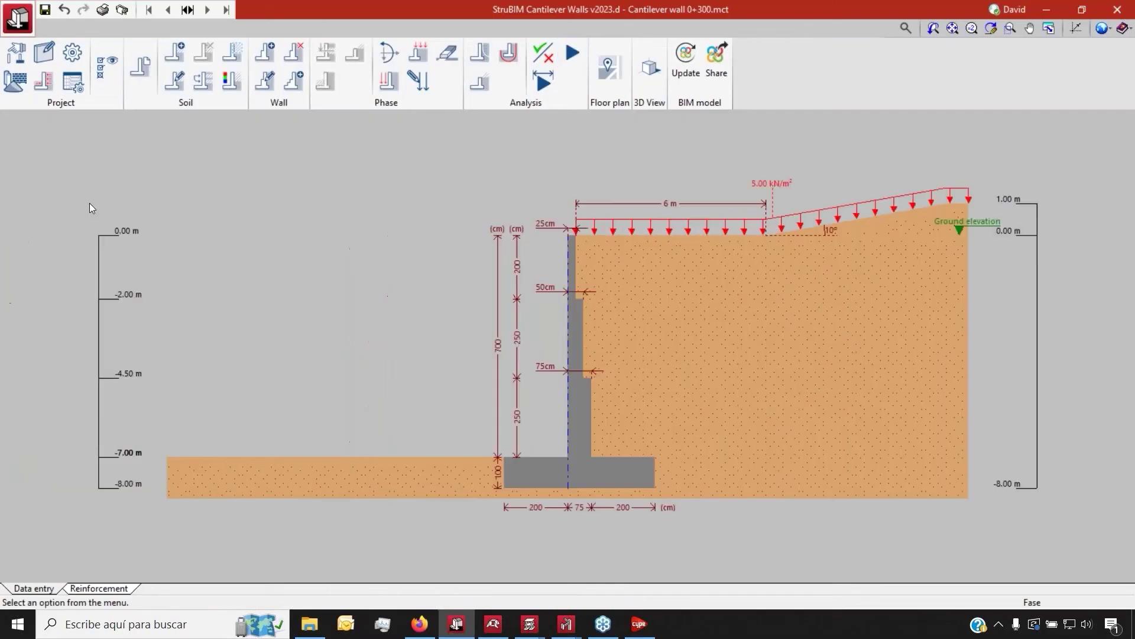
# Start producing the wall drawings, choosing to carry out the global stability check for the worst slip circle.
pyautogui.click(129, 12)
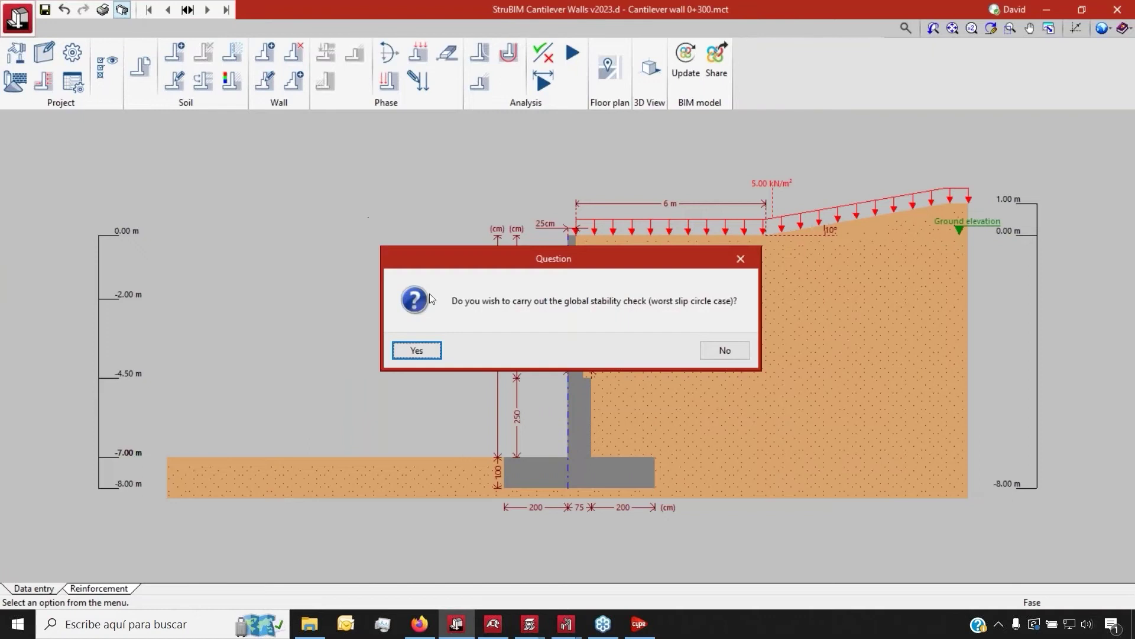
pyautogui.click(416, 350)
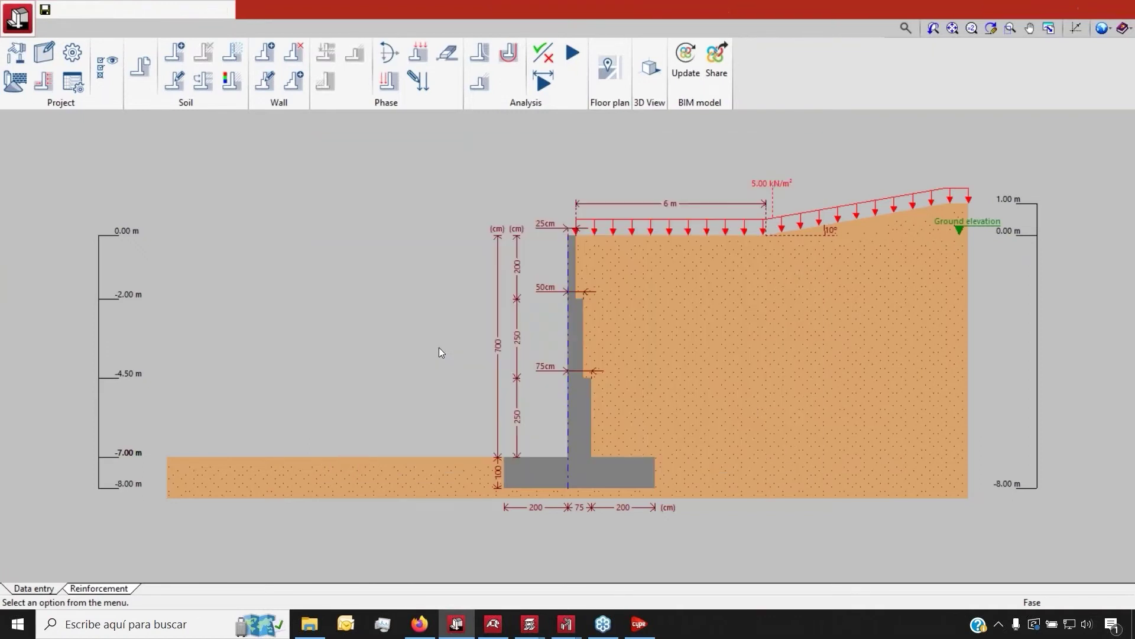
pyautogui.click(571, 350)
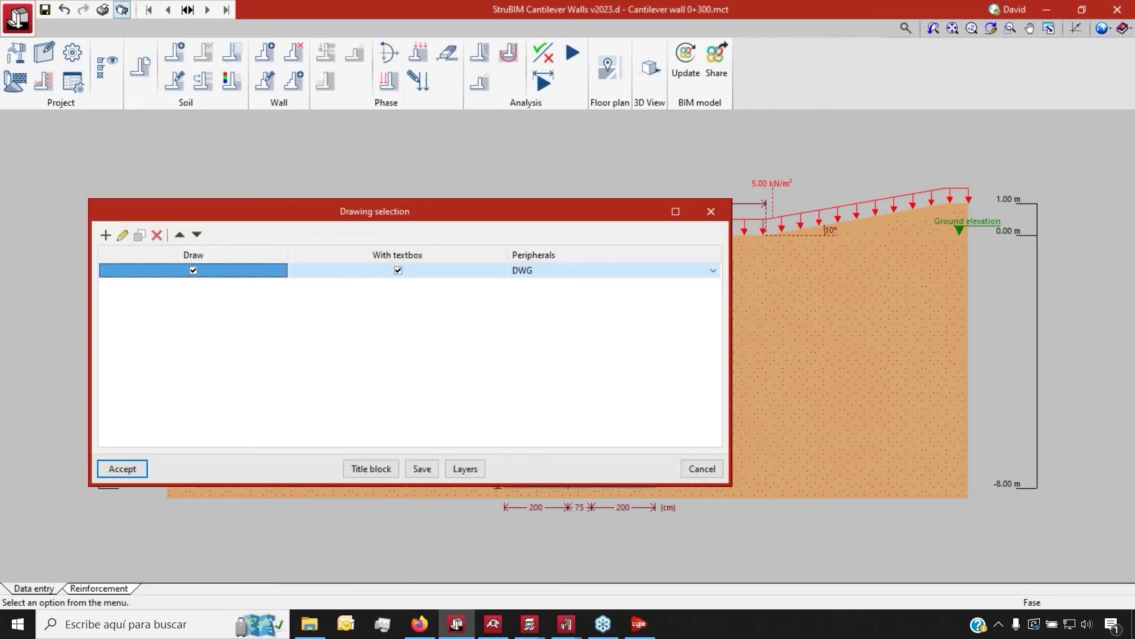
# Generate the DWG drawing sheet with the CYPE title block, without keeping the previous composition settings.
pyautogui.click(392, 467)
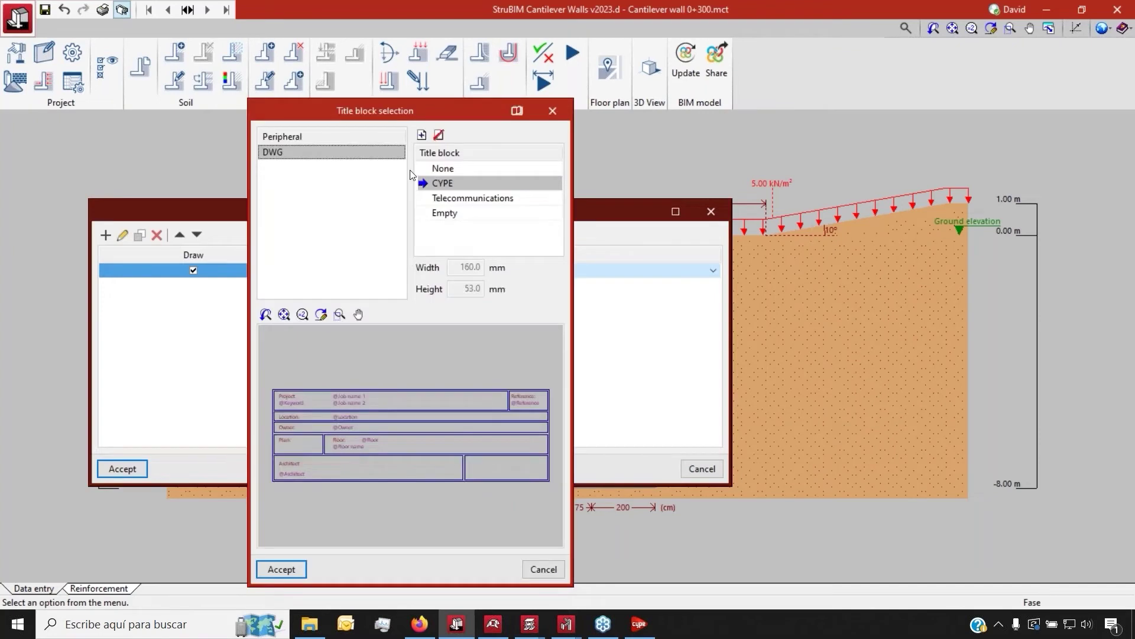
pyautogui.click(282, 568)
pyautogui.click(113, 463)
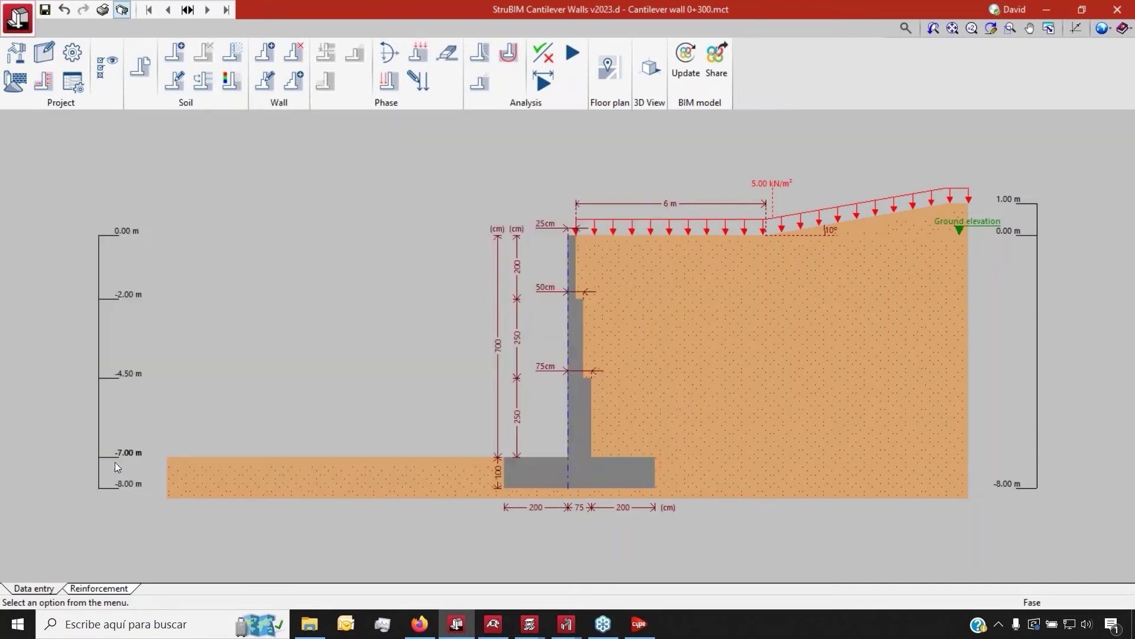
pyautogui.click(504, 489)
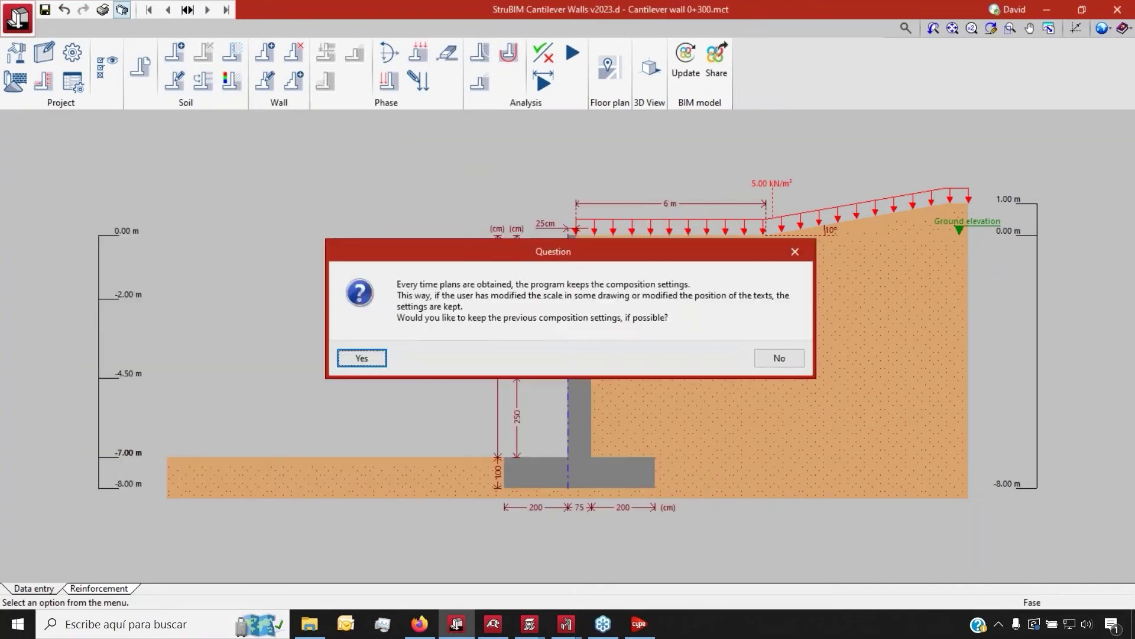
pyautogui.click(785, 360)
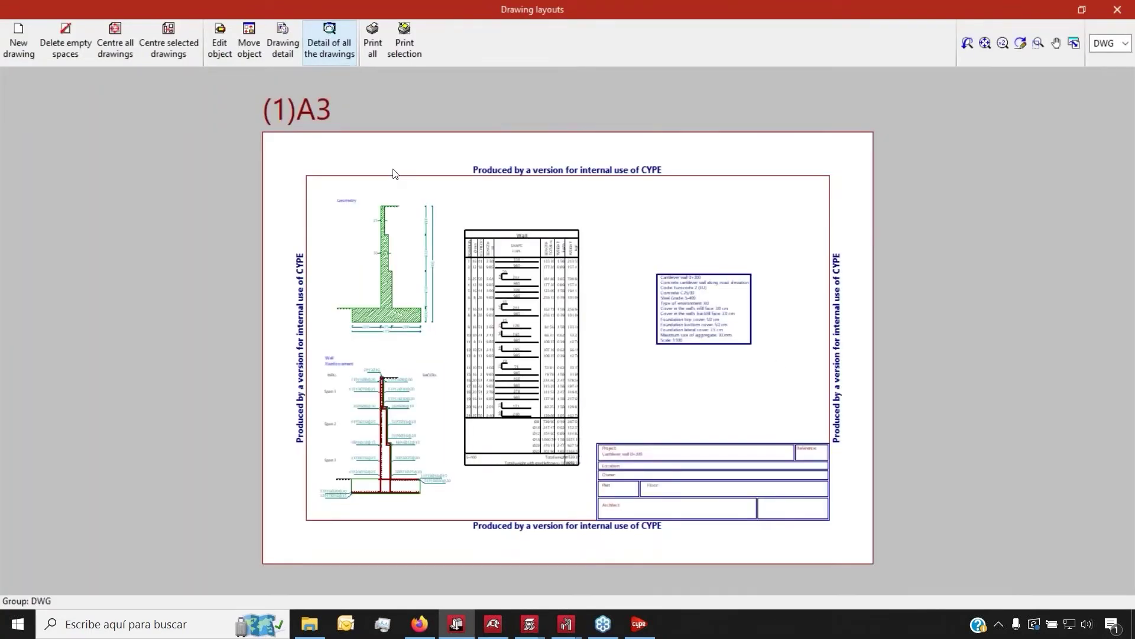
# Examine the bar schedule and the wall reinforcement section on the A3 sheet, and close the drawing layouts and drawing selection.
pyautogui.scroll(3, 456, 291)
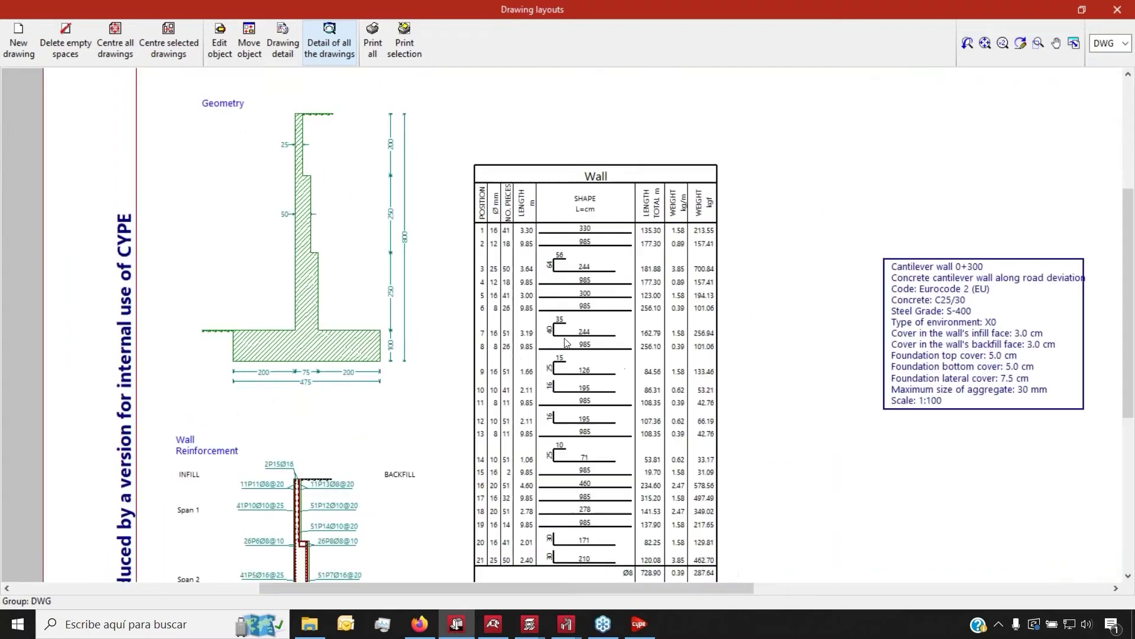
pyautogui.scroll(1, 607, 346)
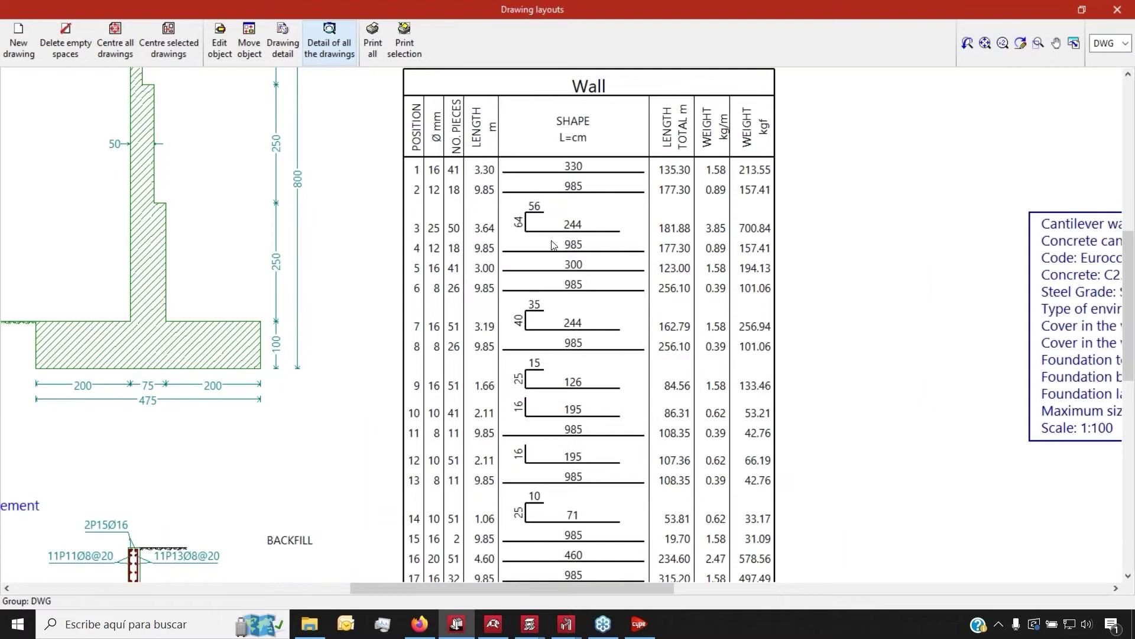
pyautogui.scroll(-3, 547, 241)
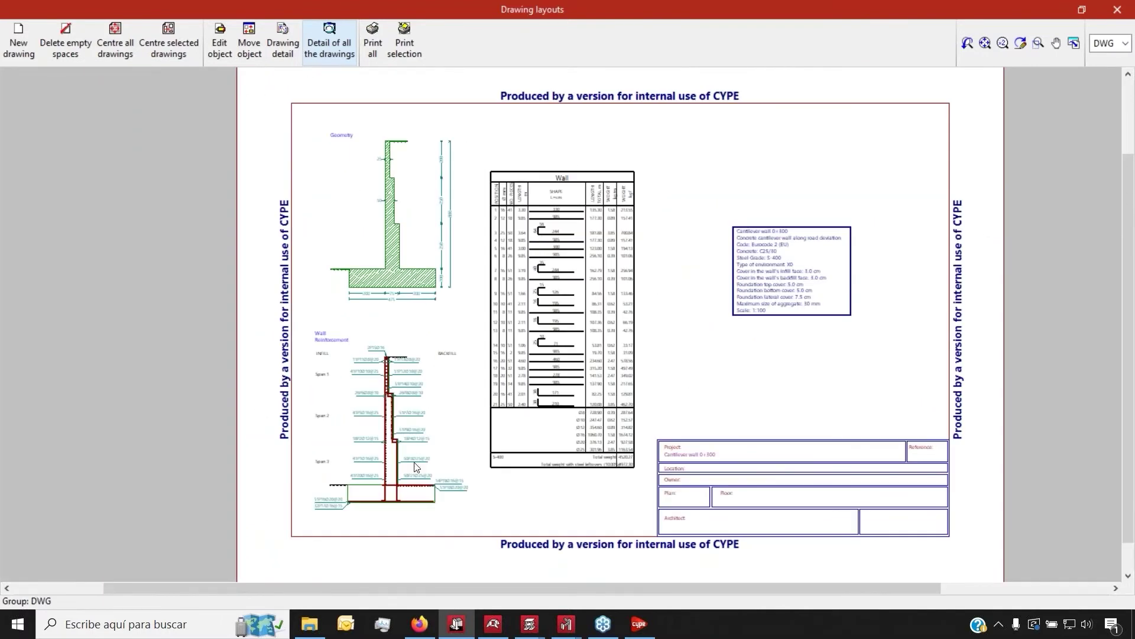
pyautogui.scroll(3, 538, 246)
pyautogui.scroll(2, 390, 482)
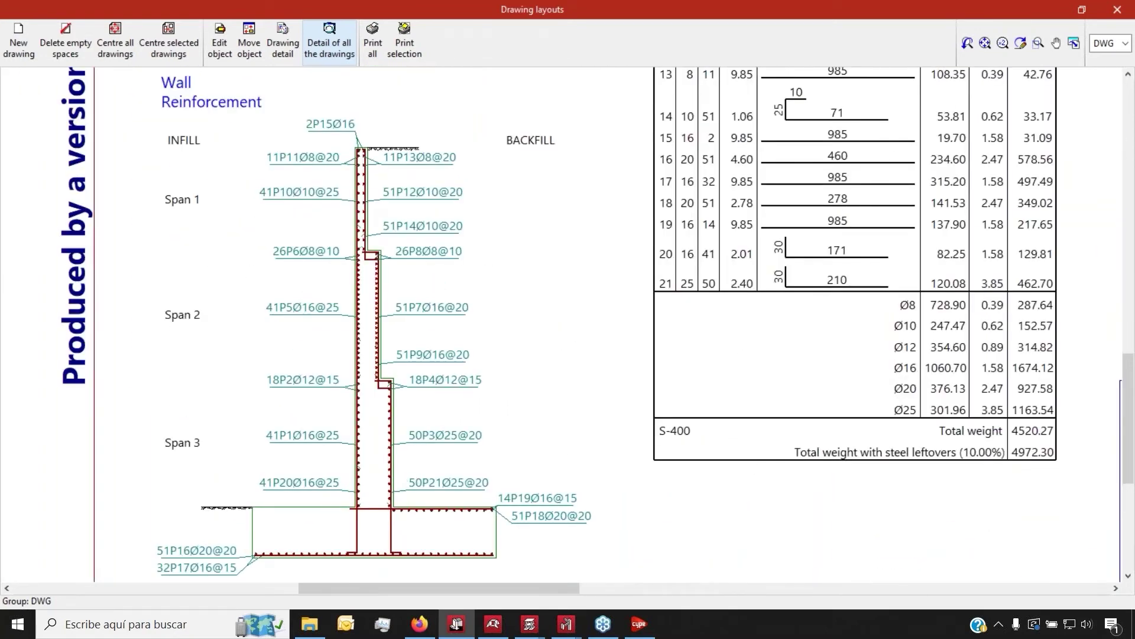
pyautogui.scroll(2, 327, 498)
pyautogui.scroll(4, 379, 438)
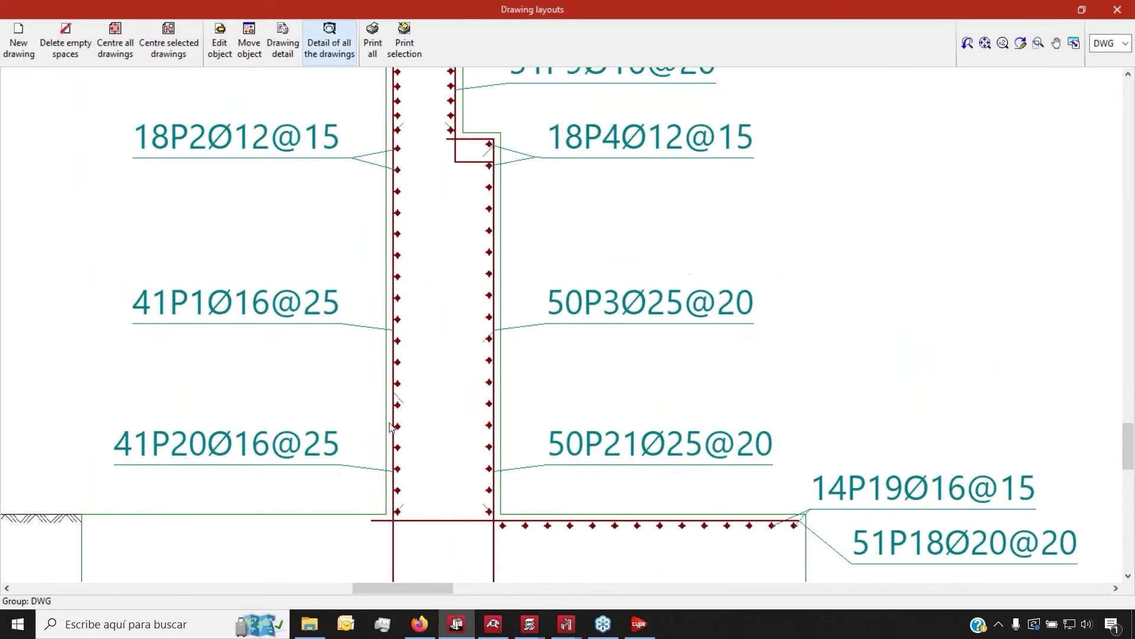
pyautogui.click(1122, 7)
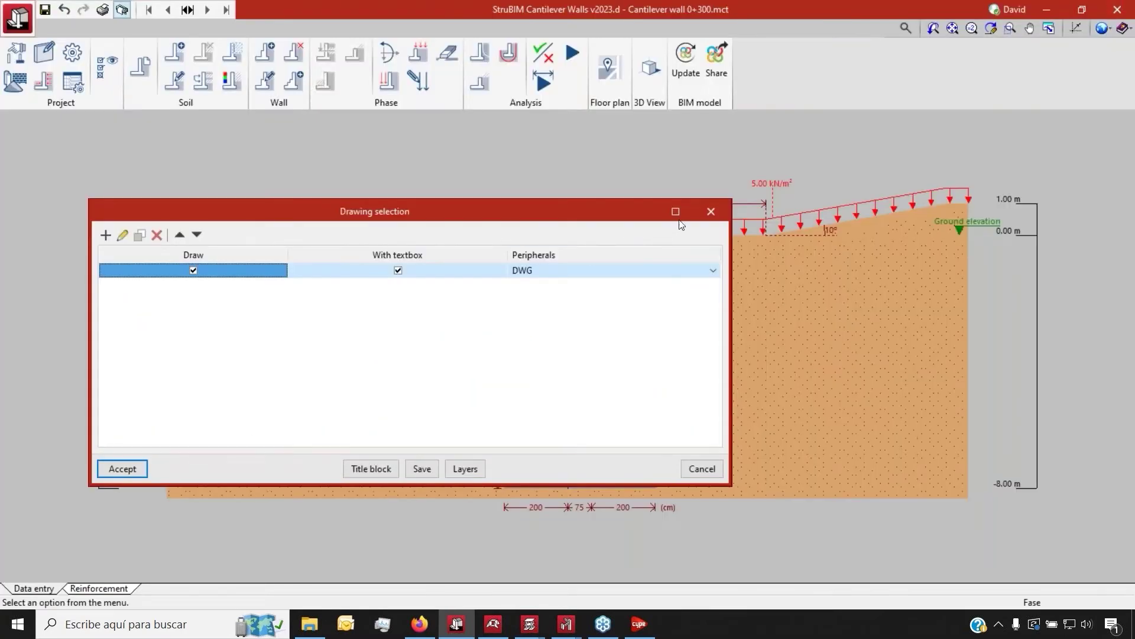
pyautogui.click(705, 214)
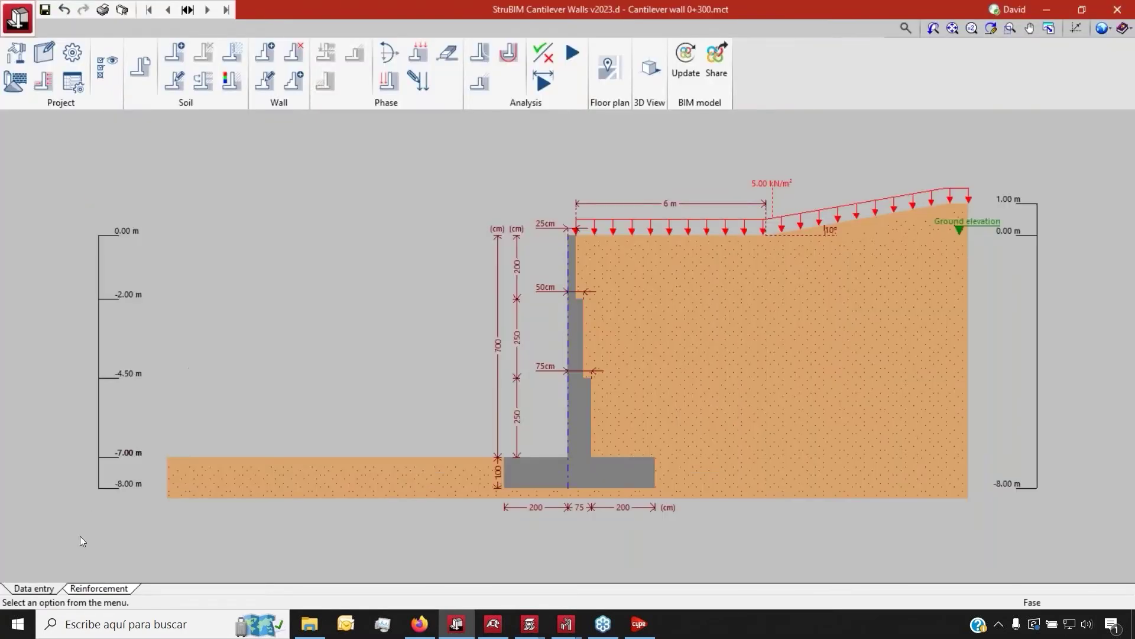
# Open the reinforcement view of the transverse wall section and examine the bars in the upper wall spans.
pyautogui.click(89, 588)
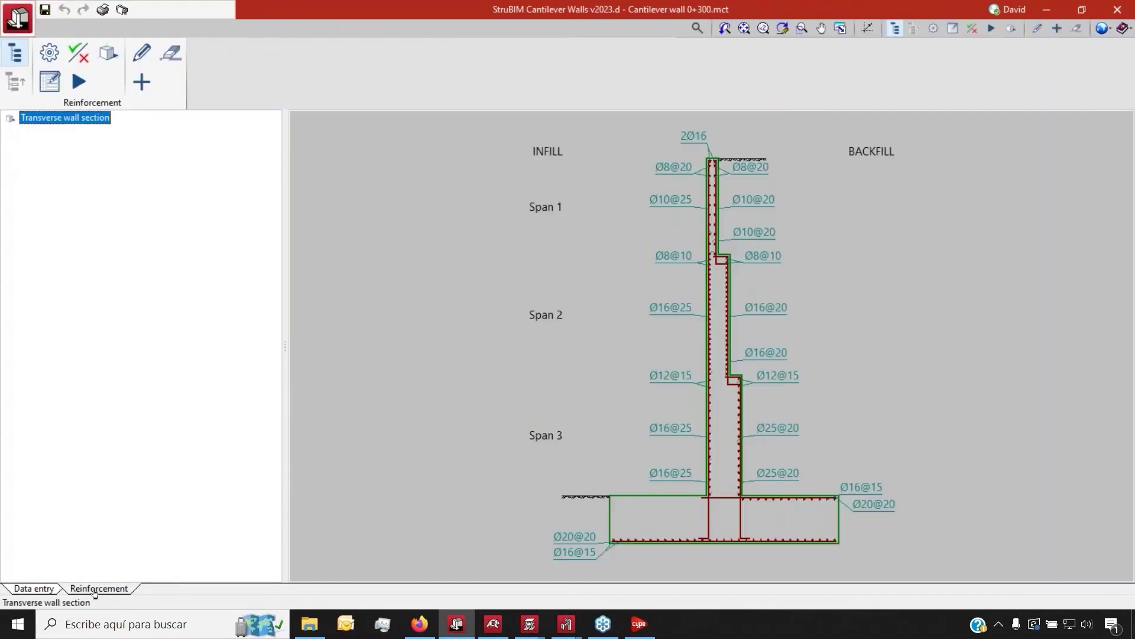
pyautogui.scroll(5, 754, 162)
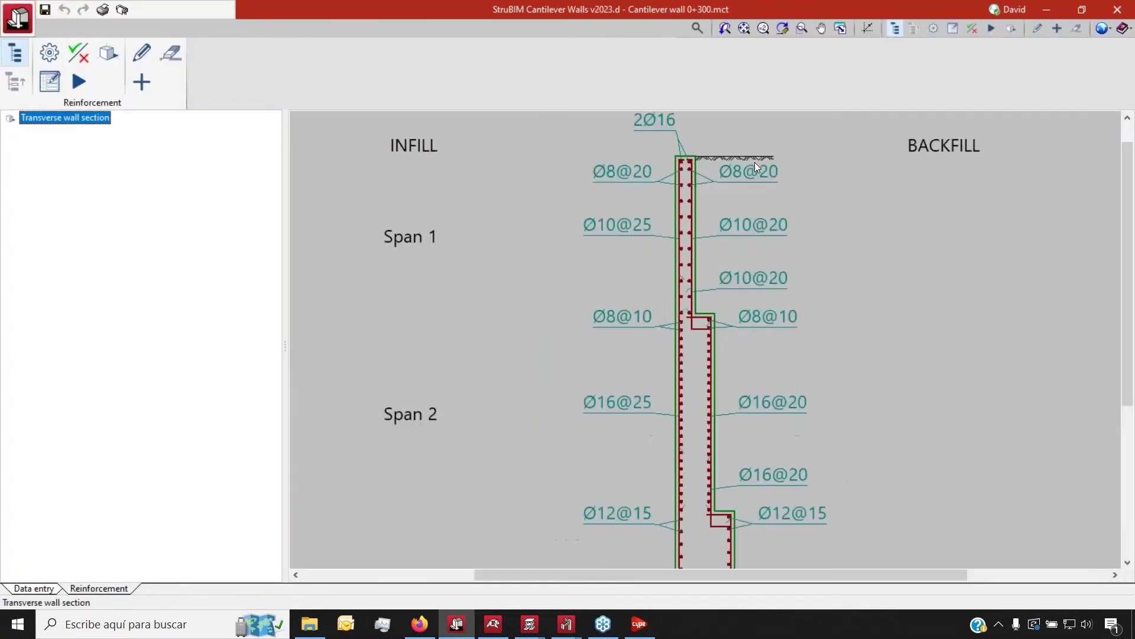
pyautogui.scroll(-3, 569, 192)
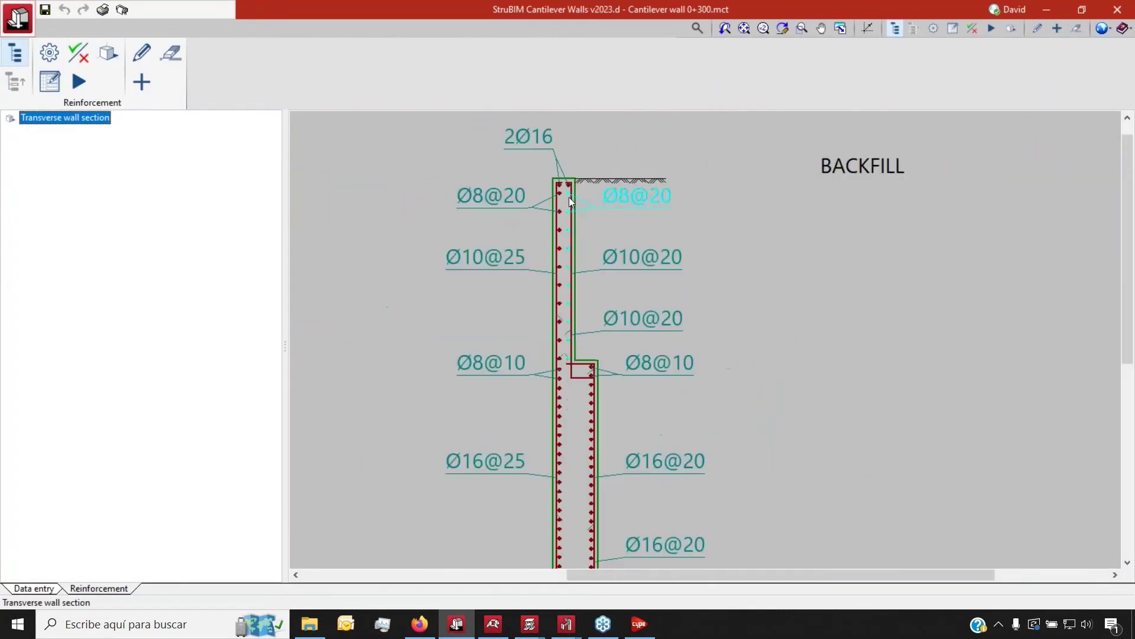
pyautogui.scroll(-2, 541, 283)
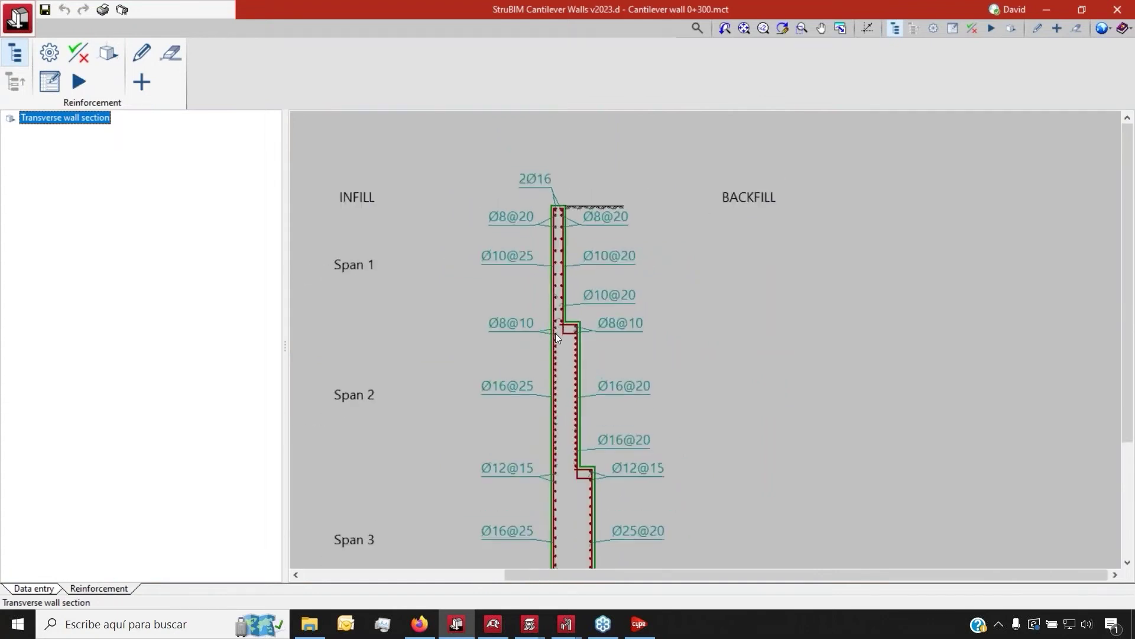
# Set the infill horizontal base reinforcement of span 1 to Ø10 bars every 20 cm.
pyautogui.scroll(5, 555, 332)
pyautogui.scroll(-2, 641, 355)
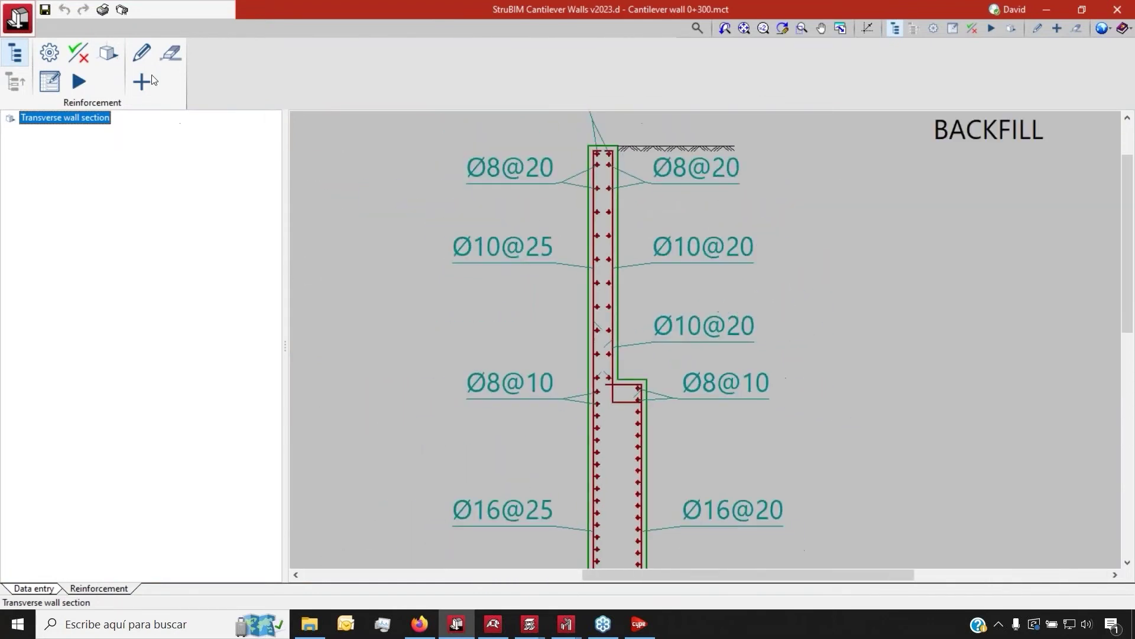
pyautogui.click(143, 57)
pyautogui.click(546, 177)
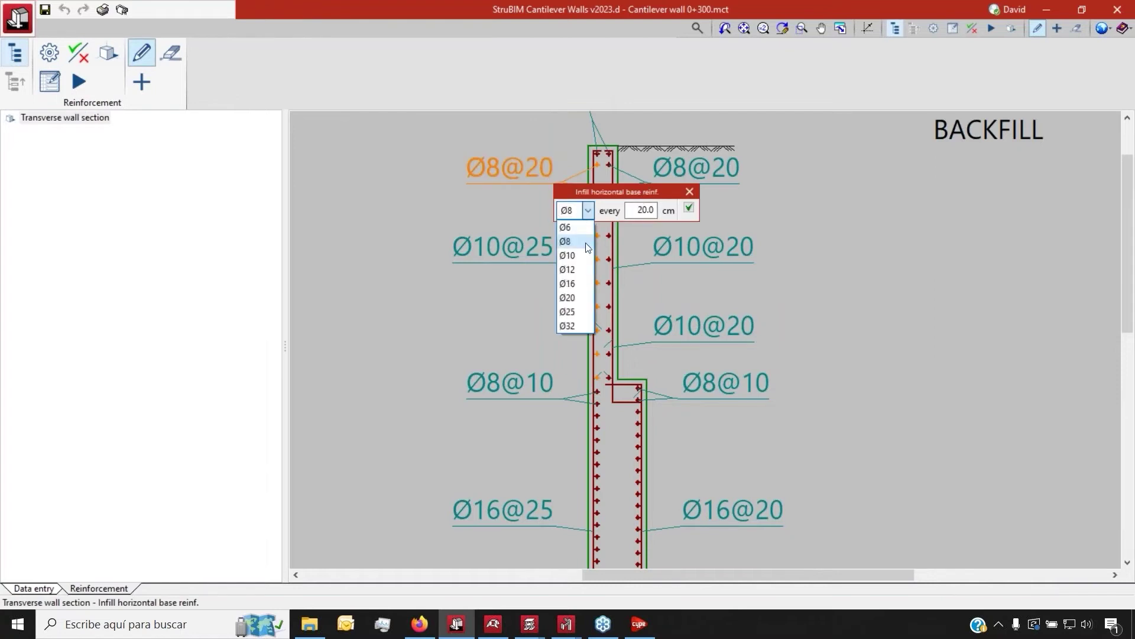
pyautogui.click(639, 213)
pyautogui.doubleClick(638, 209)
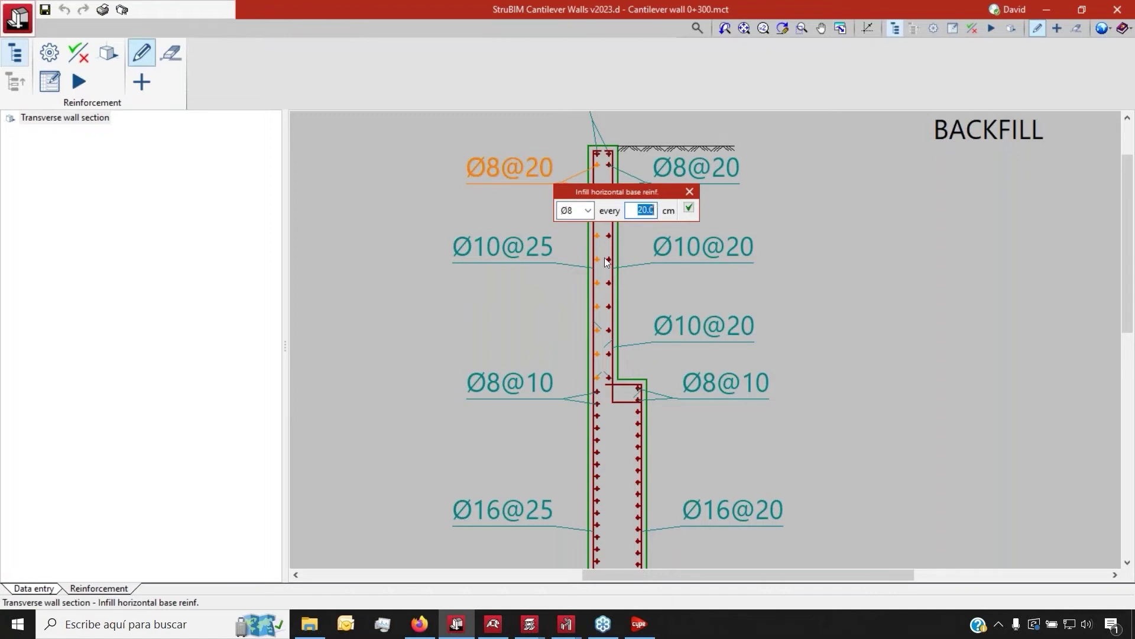
pyautogui.click(589, 211)
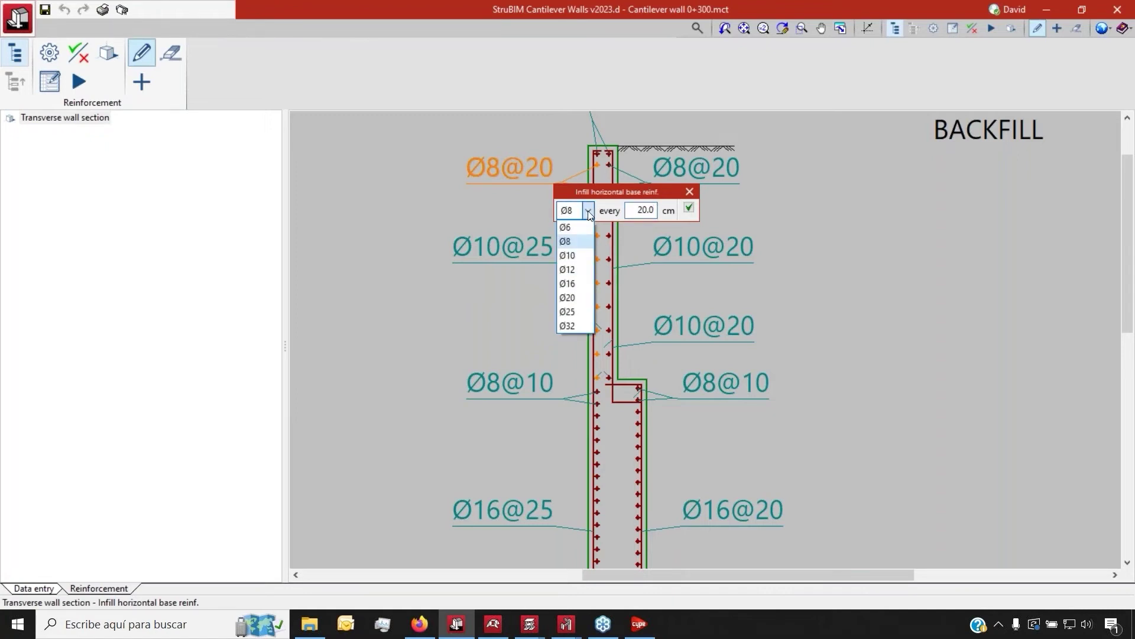
pyautogui.click(585, 261)
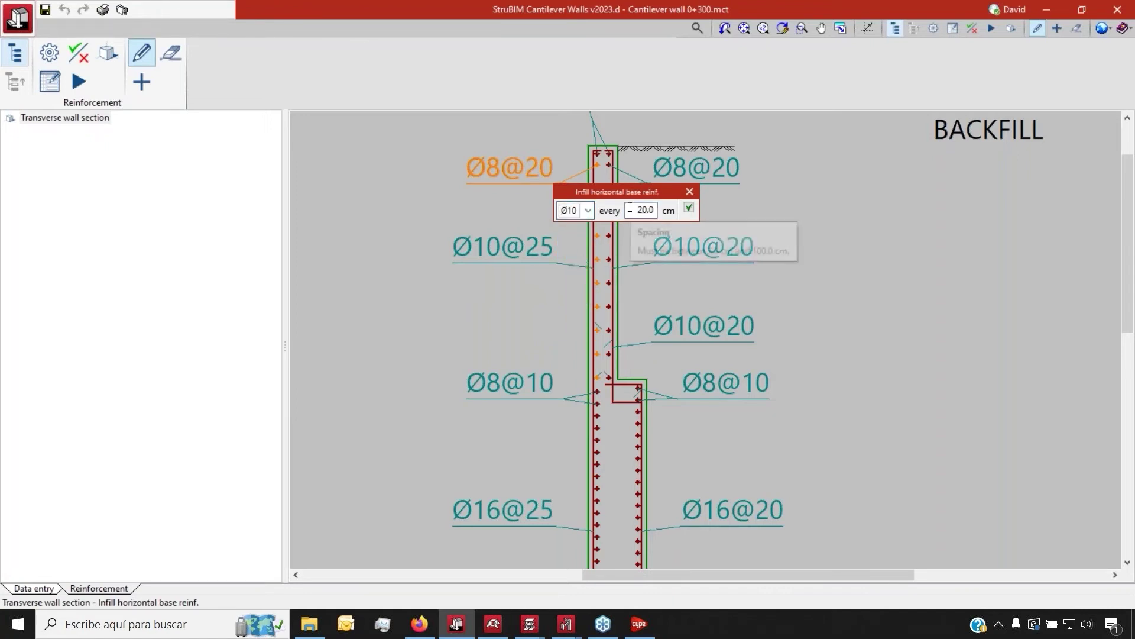
pyautogui.click(689, 209)
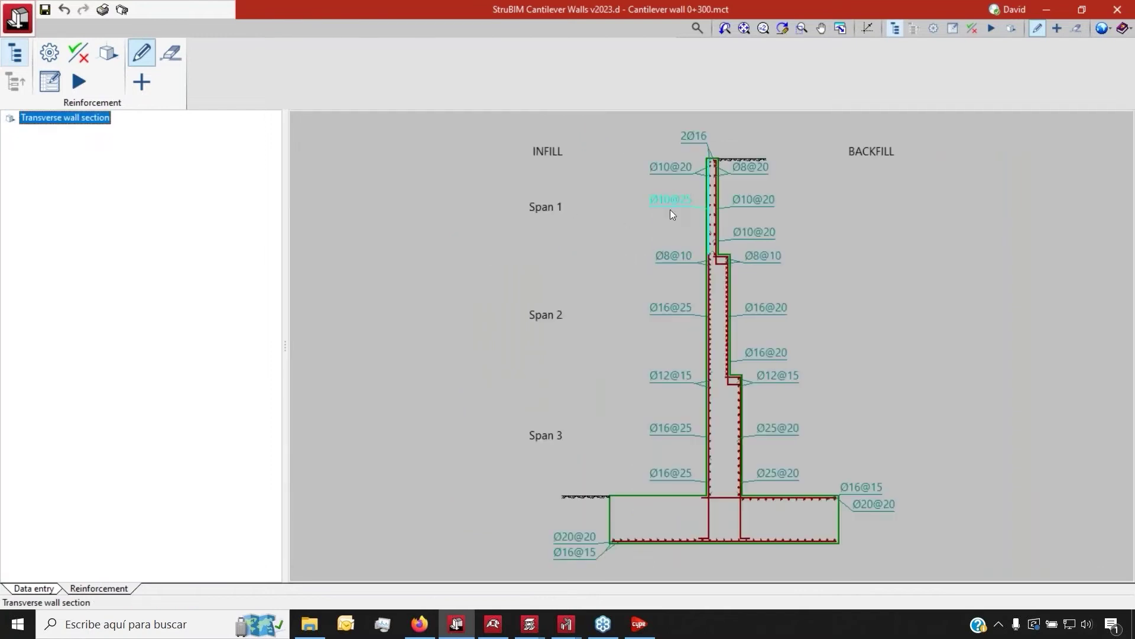
# Inspect the diameter, spacing and bend options of the footing's bottom transverse reinforcement, and close them without changes.
pyautogui.scroll(4, 802, 260)
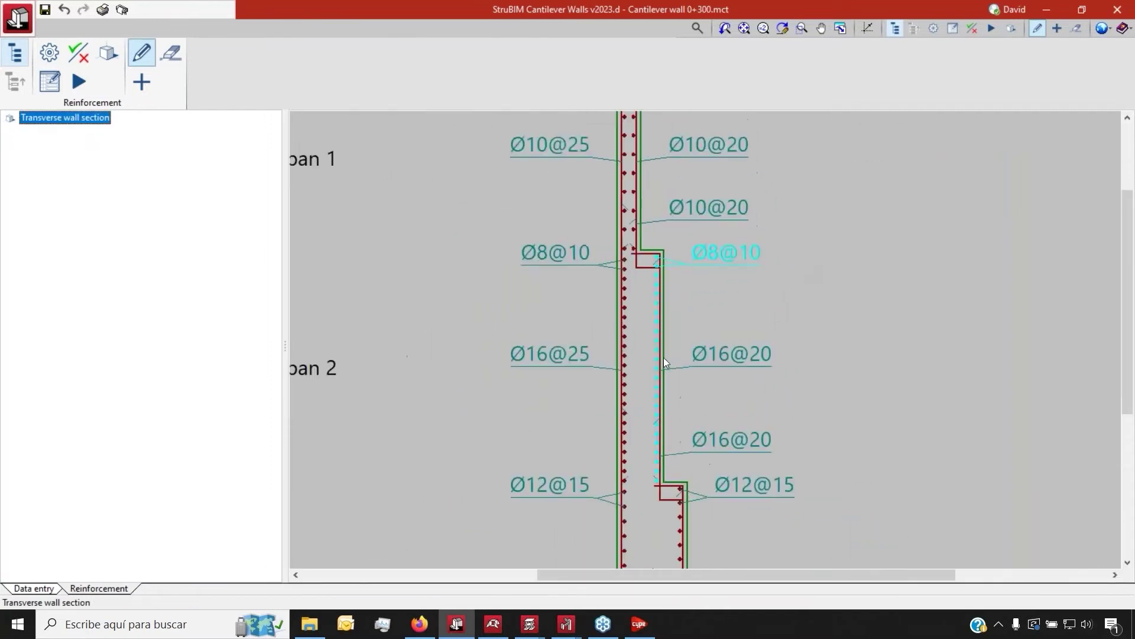
pyautogui.scroll(-4, 644, 334)
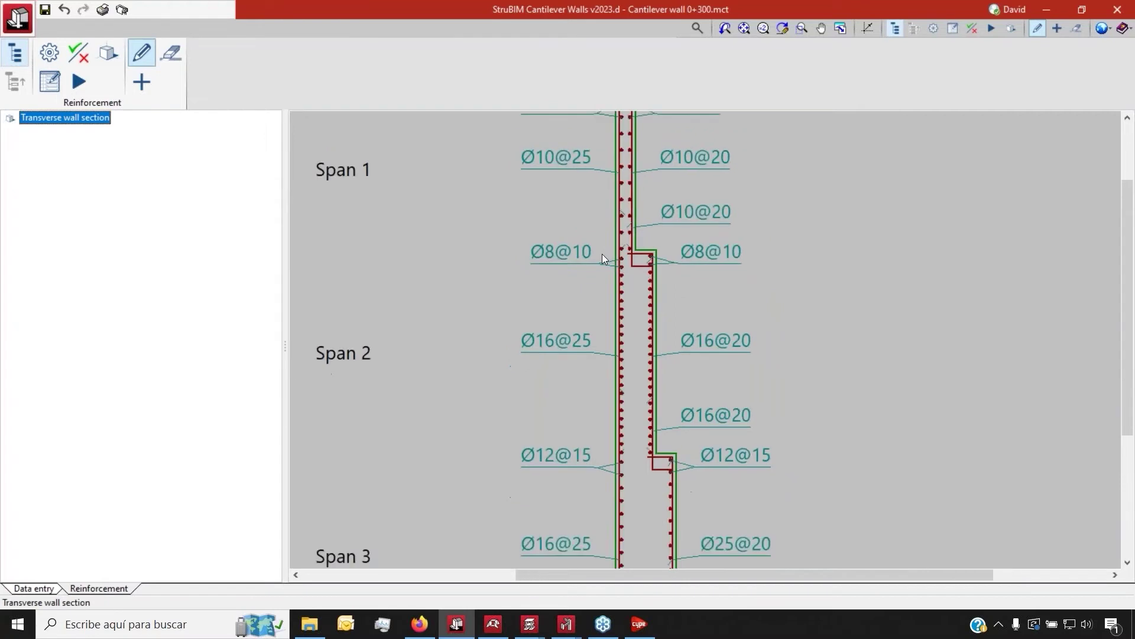
pyautogui.scroll(3, 693, 545)
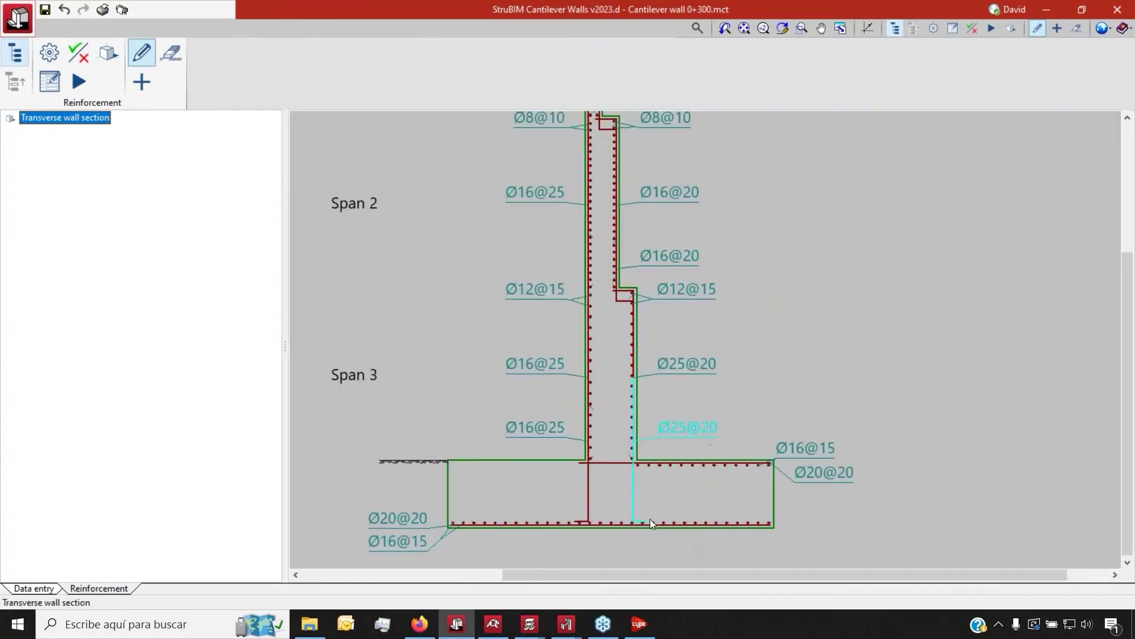
pyautogui.click(637, 525)
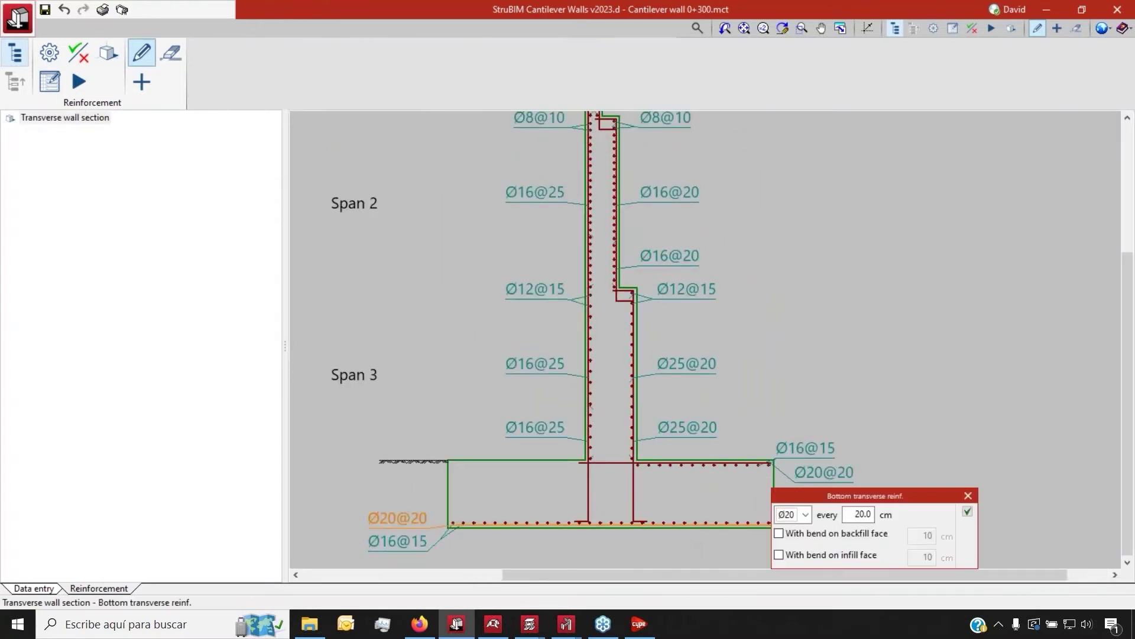
pyautogui.click(968, 497)
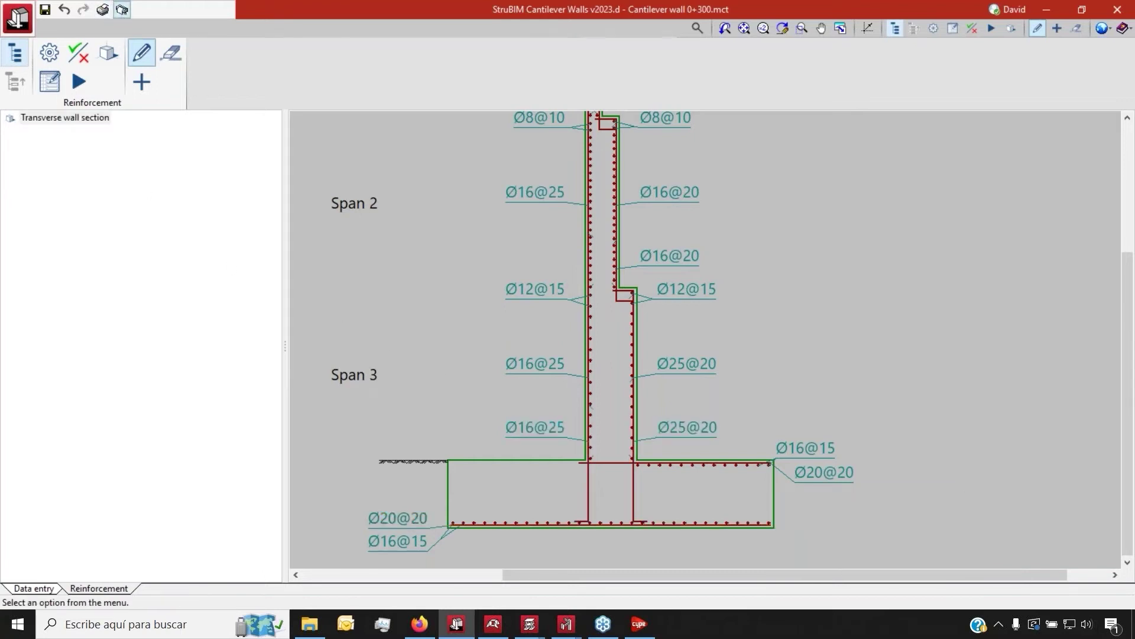
# Generate the cantilever wall's drawings for DWG with a textbox, rechecking the wall and leaving the title block fields blank.
pyautogui.click(122, 10)
pyautogui.click(438, 348)
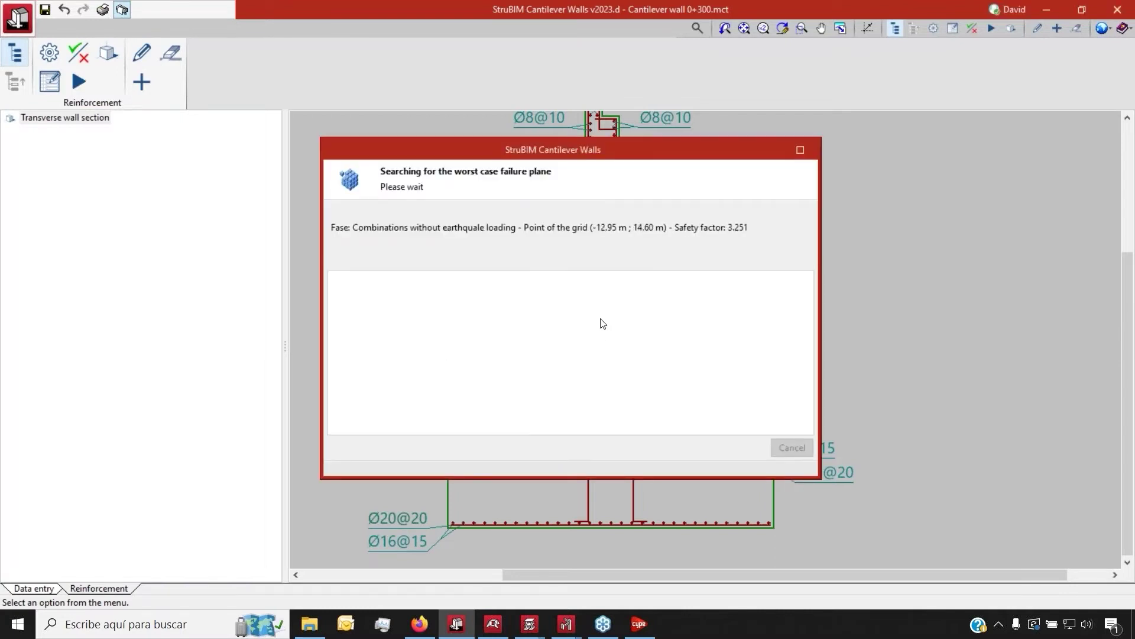
pyautogui.click(566, 351)
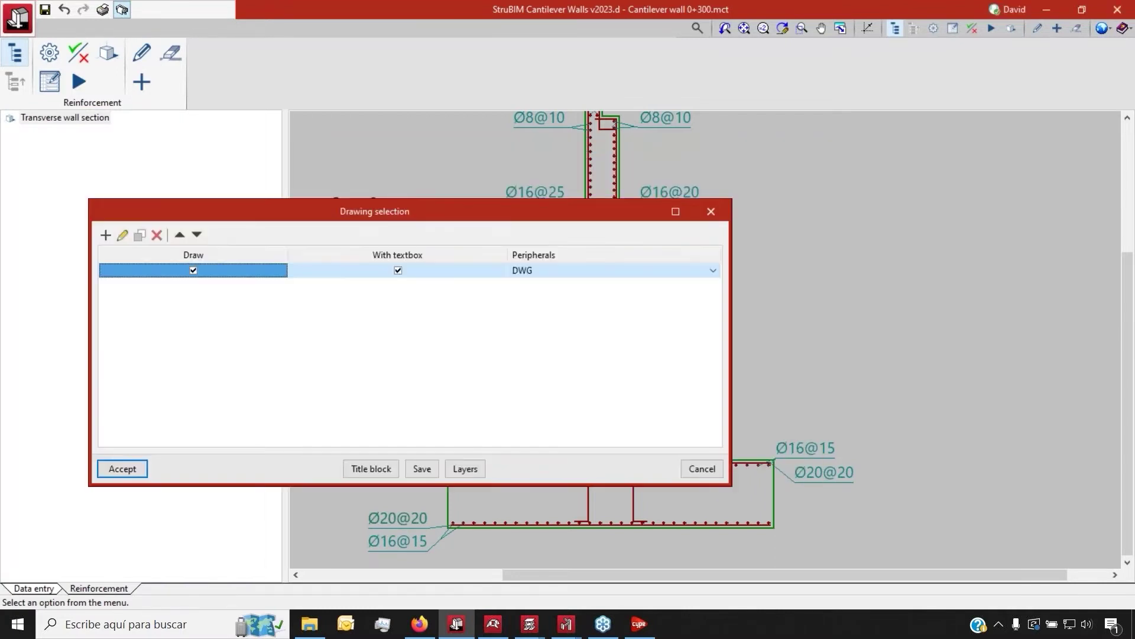
pyautogui.click(108, 473)
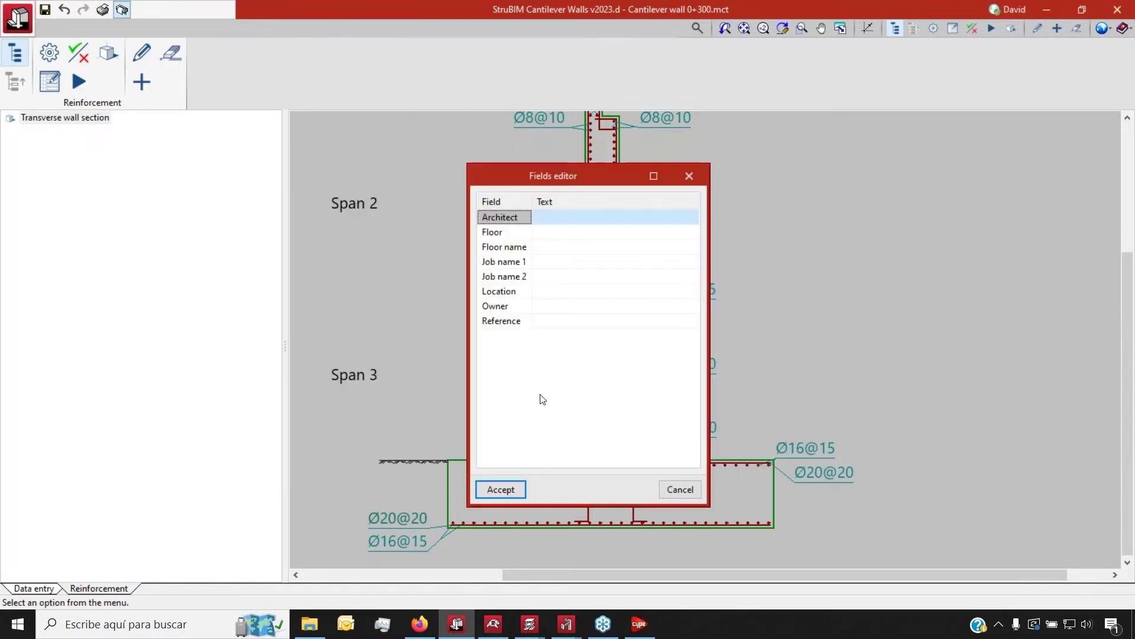
pyautogui.click(515, 490)
pyautogui.click(780, 357)
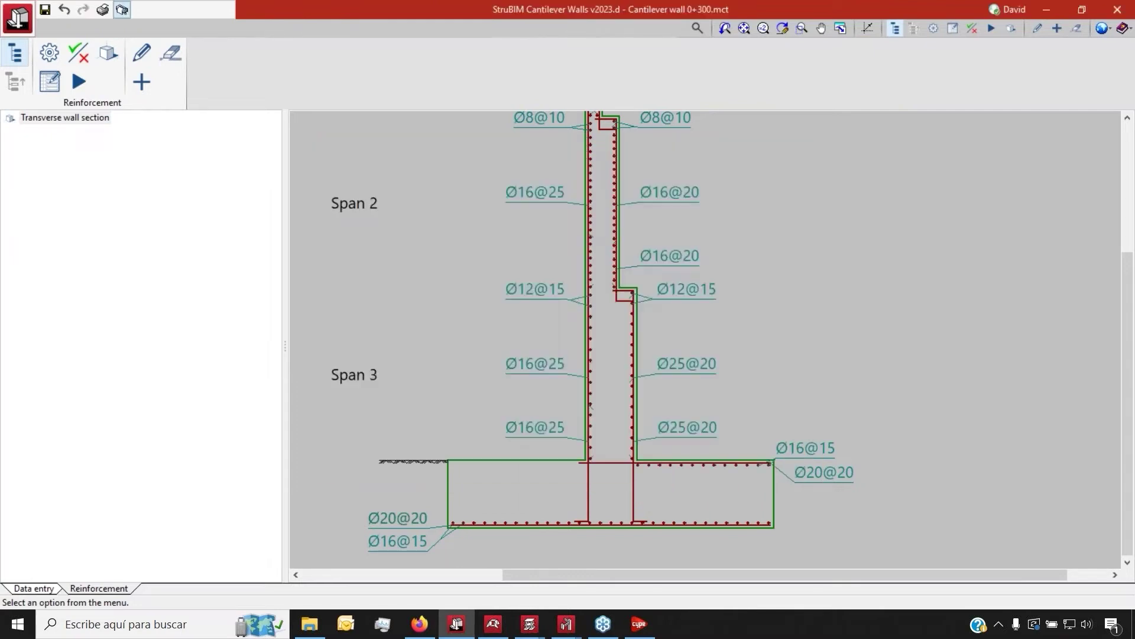
# Examine the reinforcement labels at the wall crown in the detailed drawing, and close the drawing layouts and drawing selection.
pyautogui.click(329, 41)
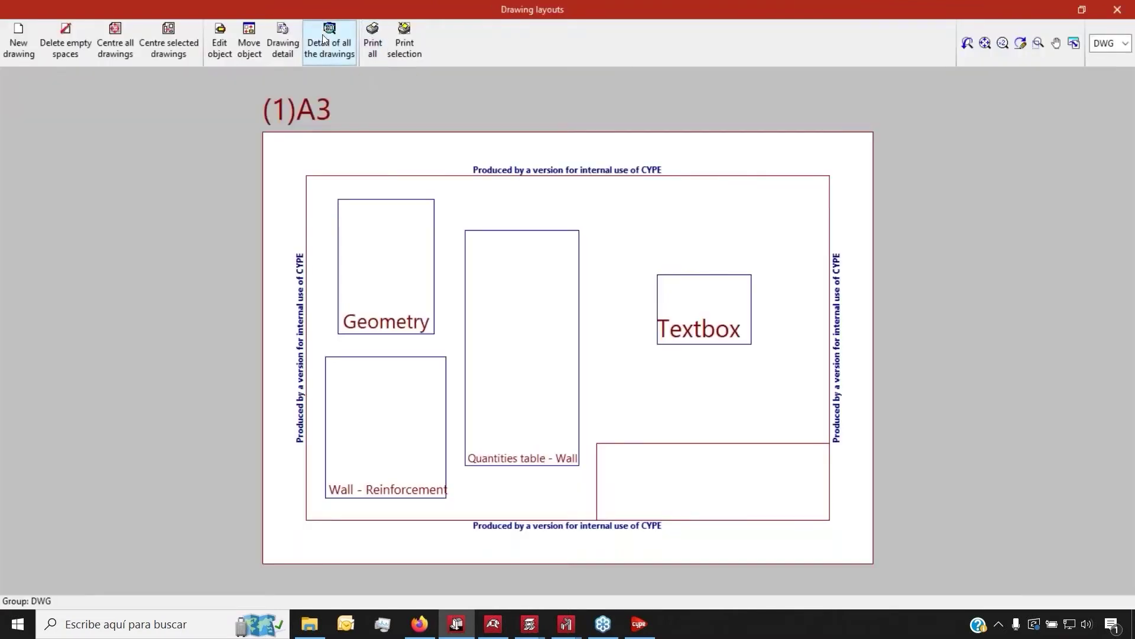
pyautogui.scroll(2, 372, 417)
pyautogui.scroll(3, 371, 417)
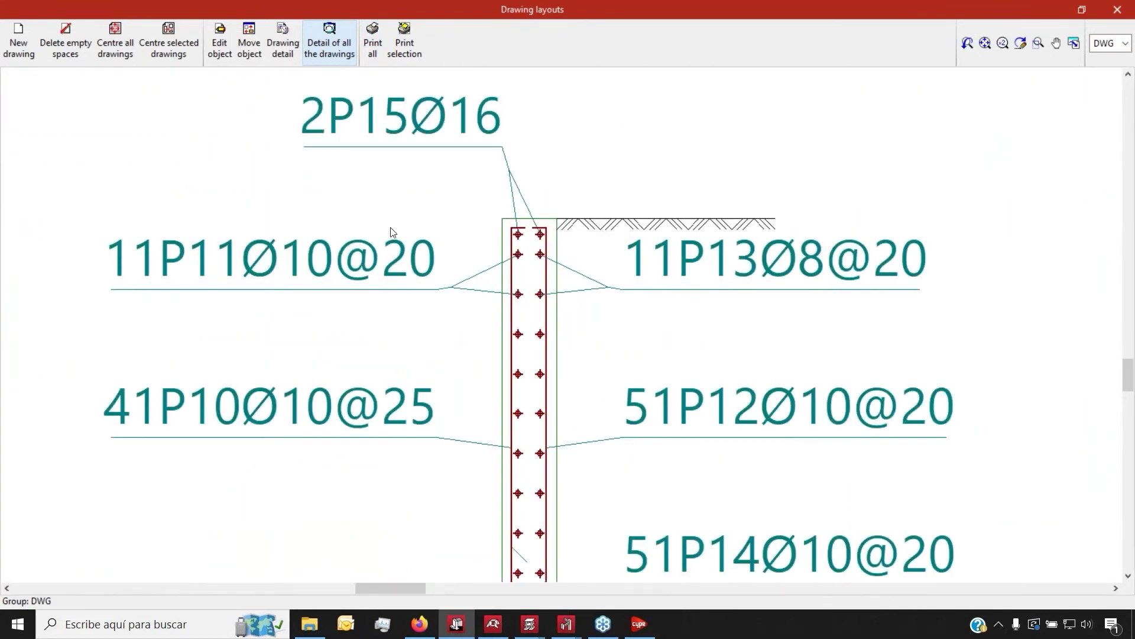
pyautogui.click(1129, 8)
pyautogui.click(711, 212)
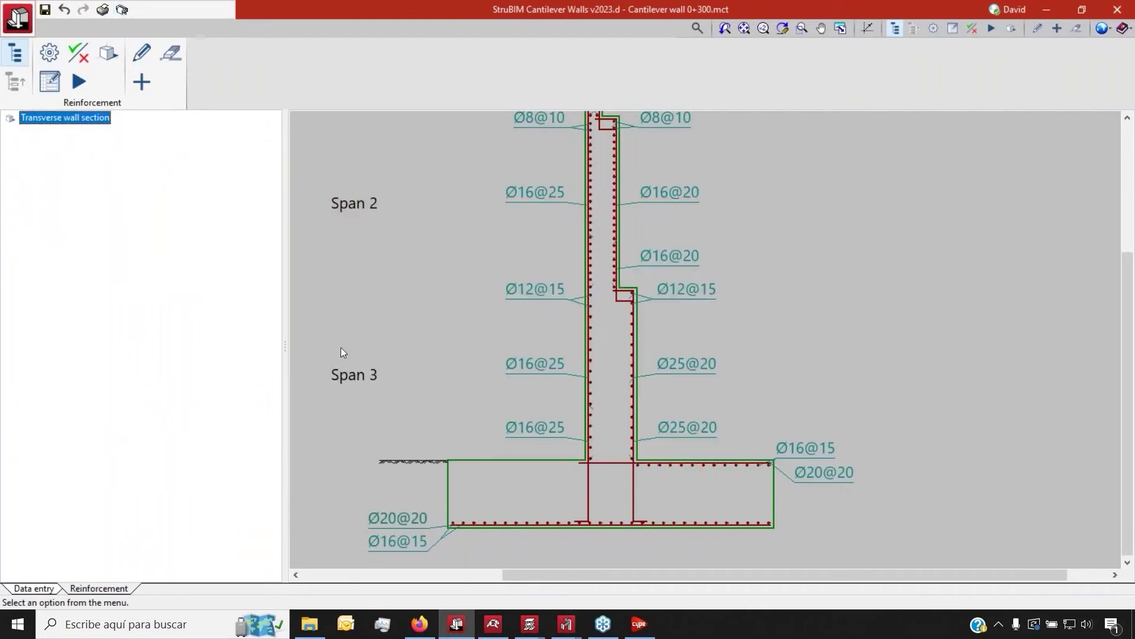
# Return the wall to data entry, switch to Box culverts, and locate that program in the CYPE launcher's Structures group.
pyautogui.click(29, 590)
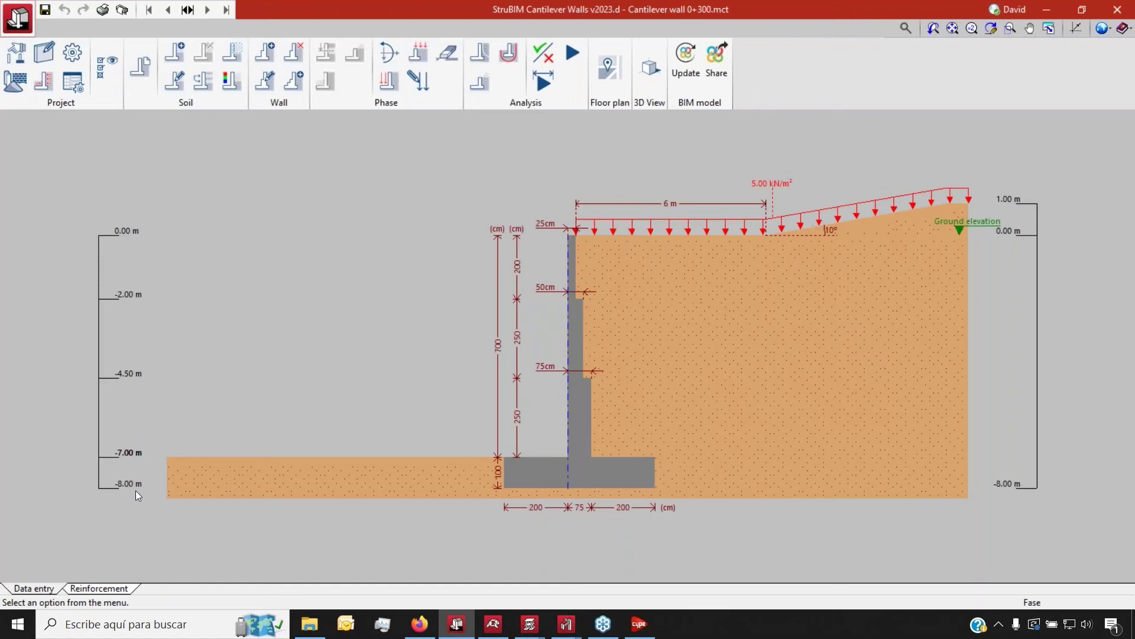
pyautogui.click(495, 627)
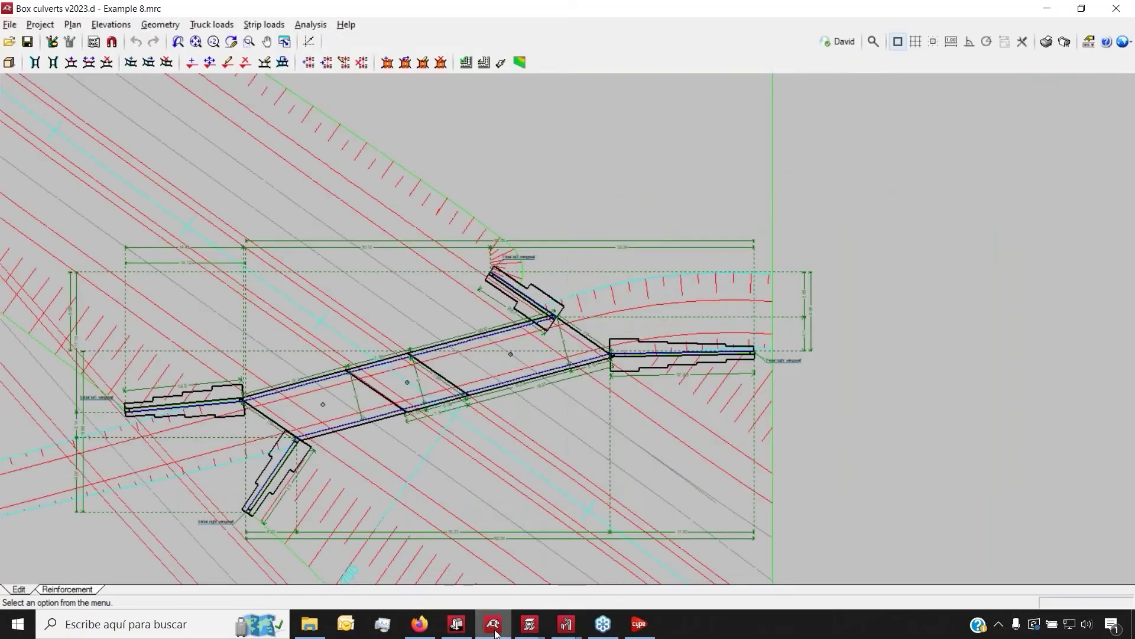
pyautogui.click(640, 624)
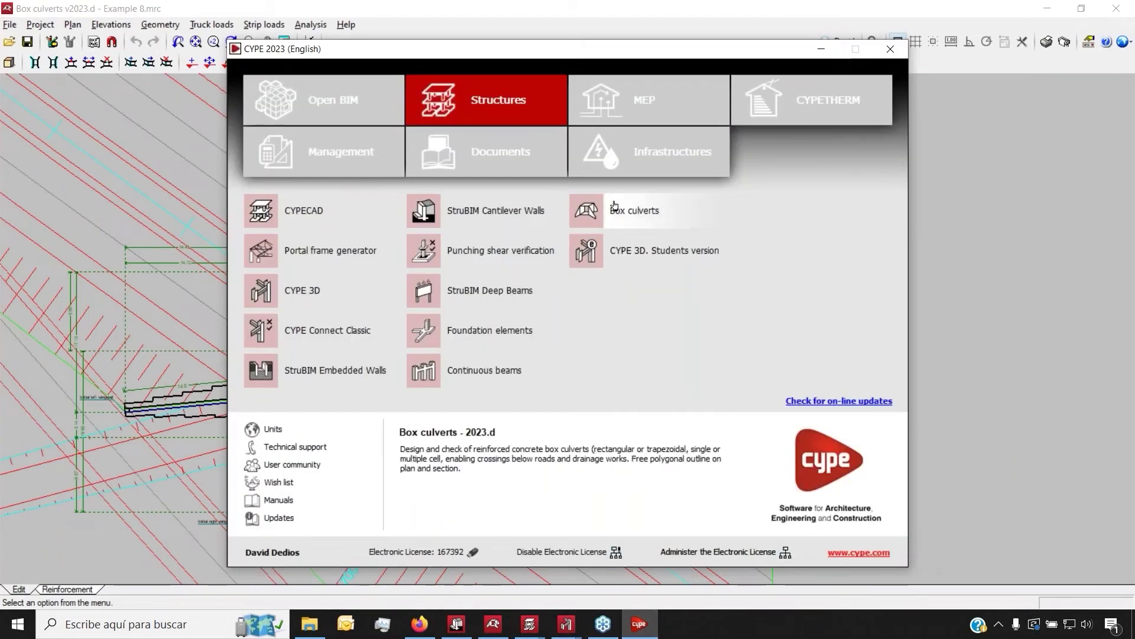
pyautogui.click(821, 52)
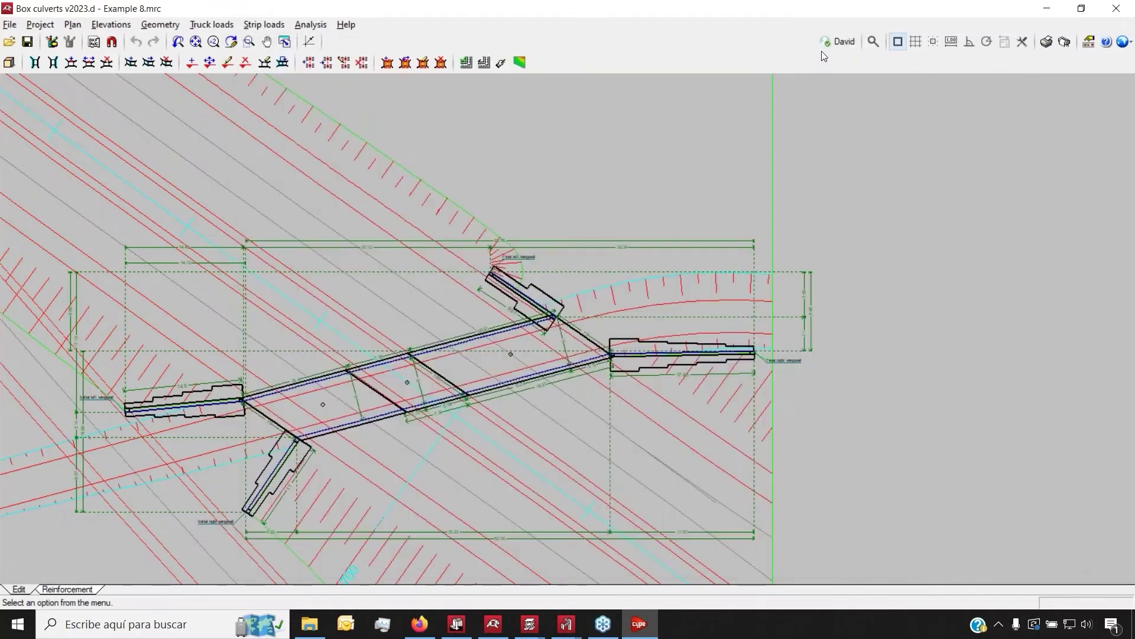
# Examine the Culvert.dwg template view and its layers in the template views manager, and close it without changes.
pyautogui.click(95, 43)
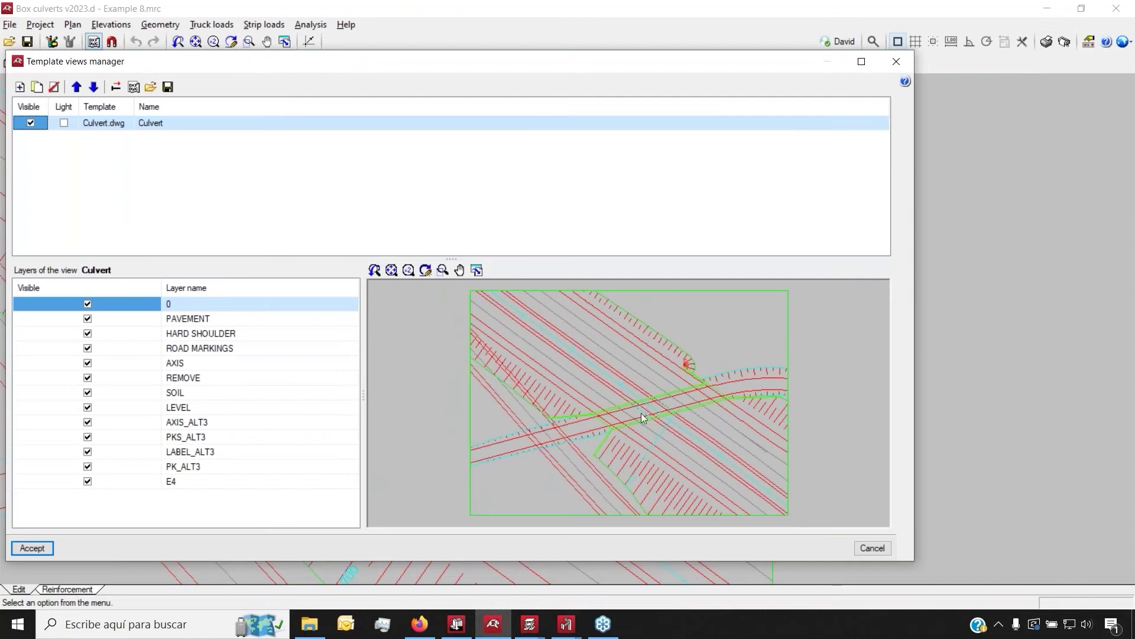
pyautogui.moveTo(747, 65); pyautogui.dragTo(705, 65)
pyautogui.click(860, 62)
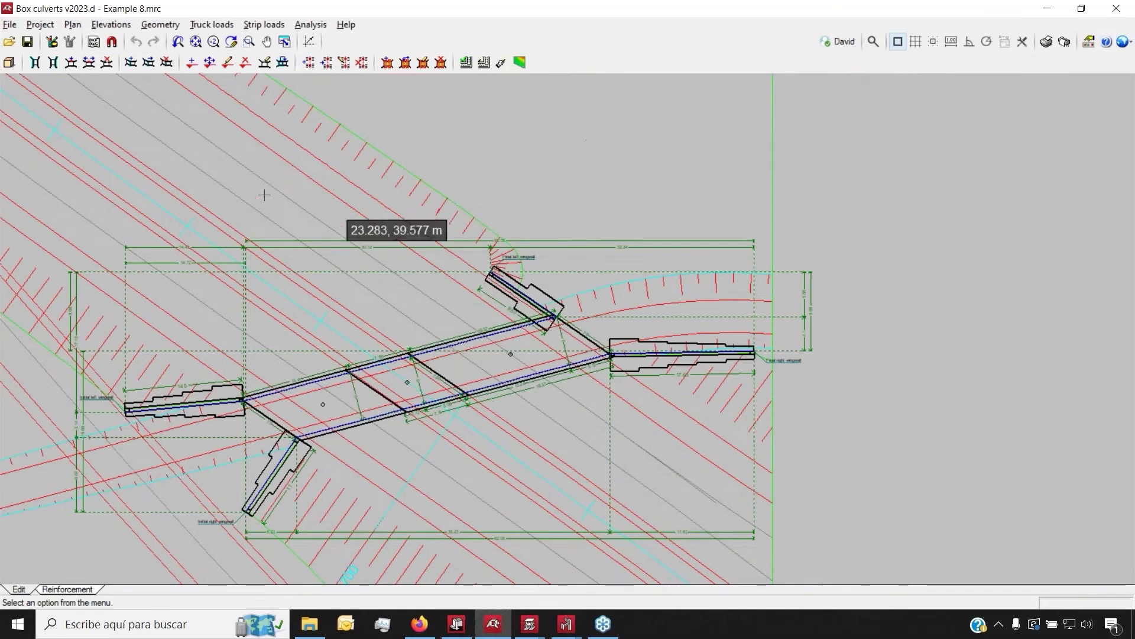
# Create a new box culvert job with the file name new and no description.
pyautogui.click(10, 25)
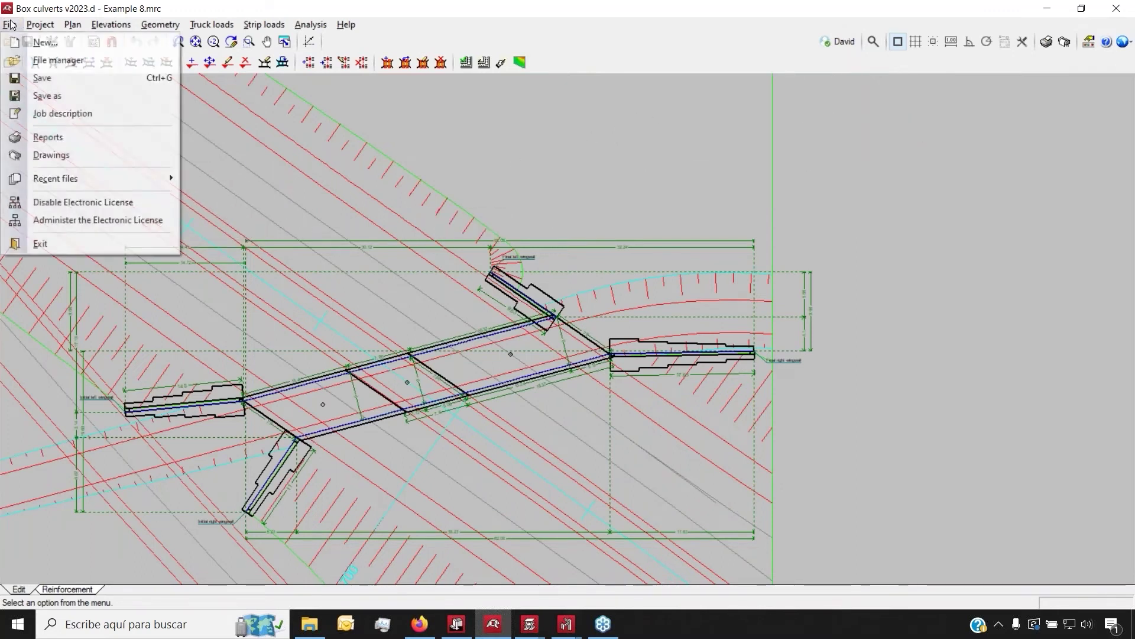
pyautogui.click(45, 42)
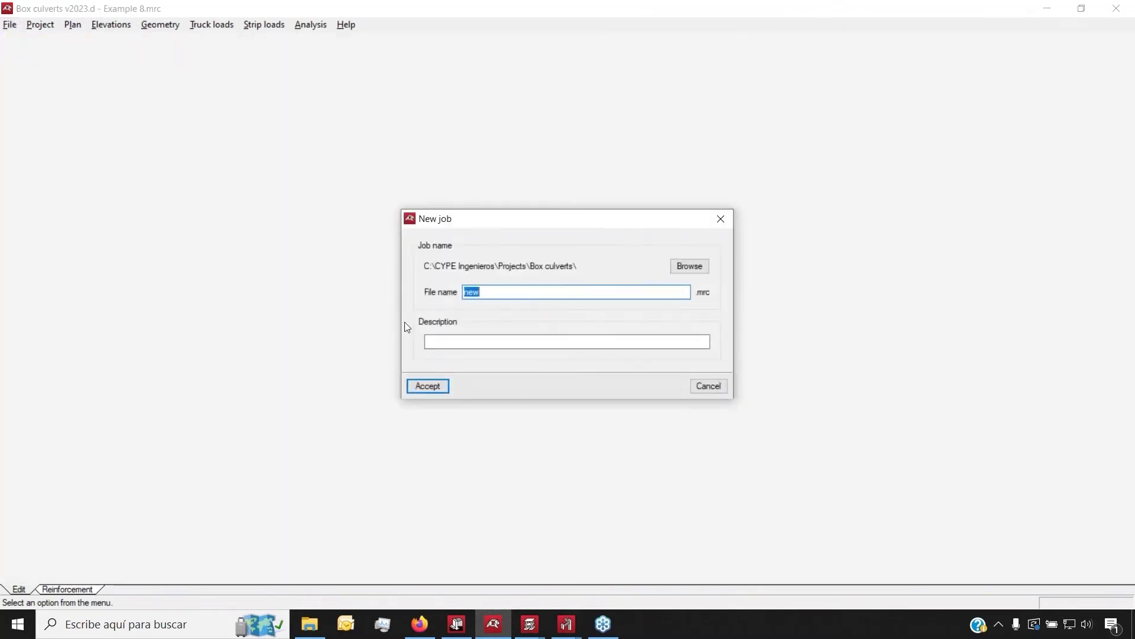
pyautogui.click(431, 385)
pyautogui.click(464, 344)
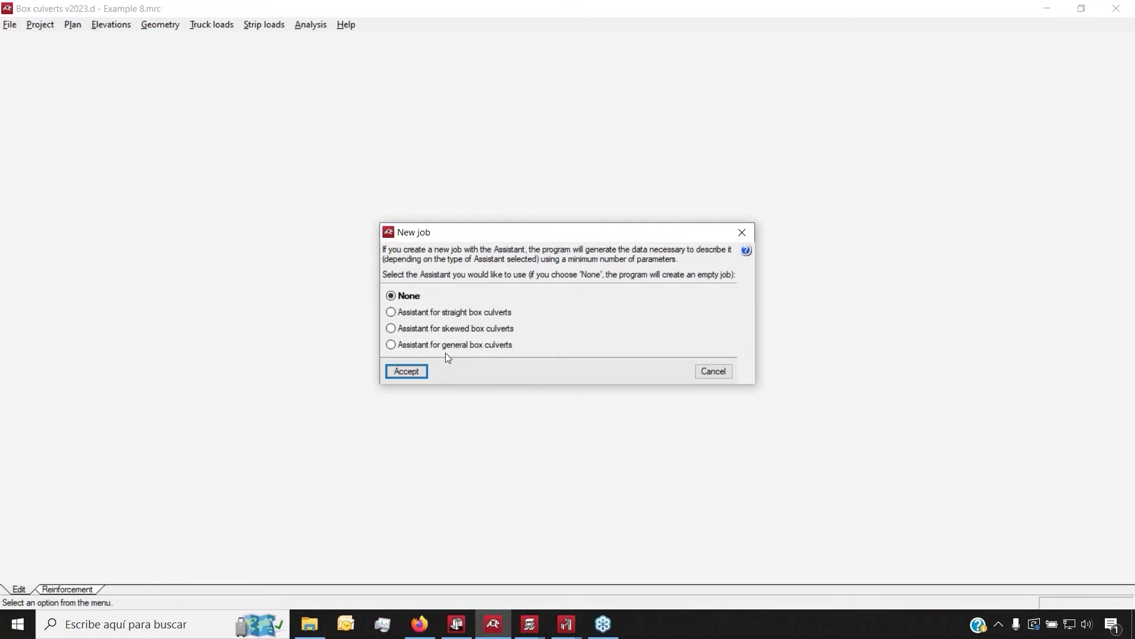
# Compare the job assistants and start the assistant for skewed box culverts.
pyautogui.click(422, 328)
pyautogui.click(427, 311)
pyautogui.click(428, 327)
pyautogui.click(438, 344)
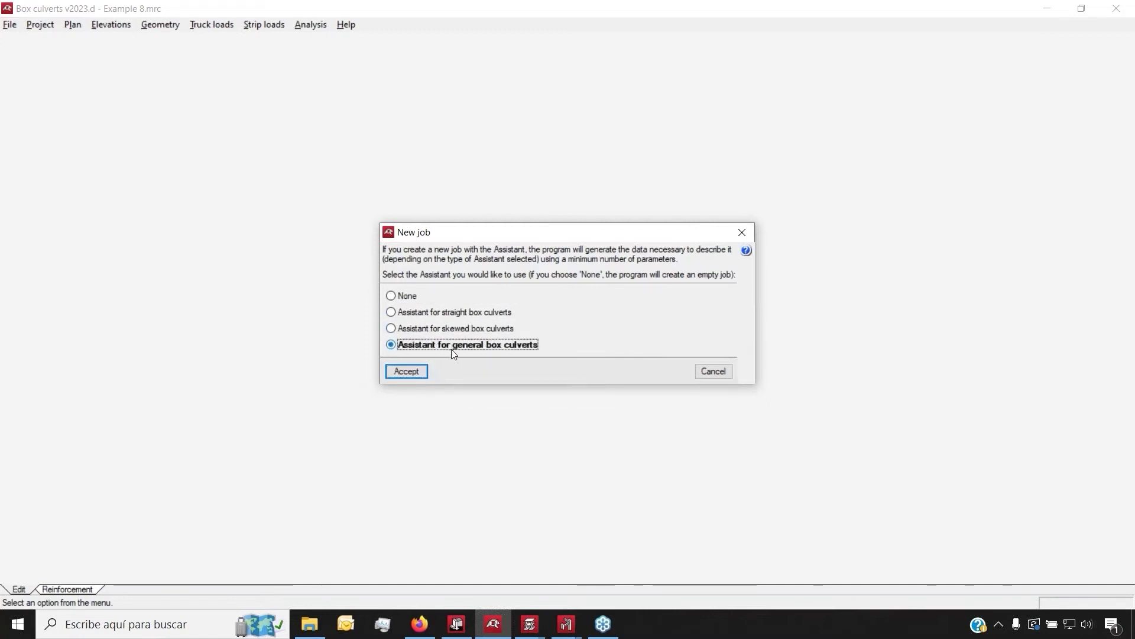
pyautogui.click(439, 330)
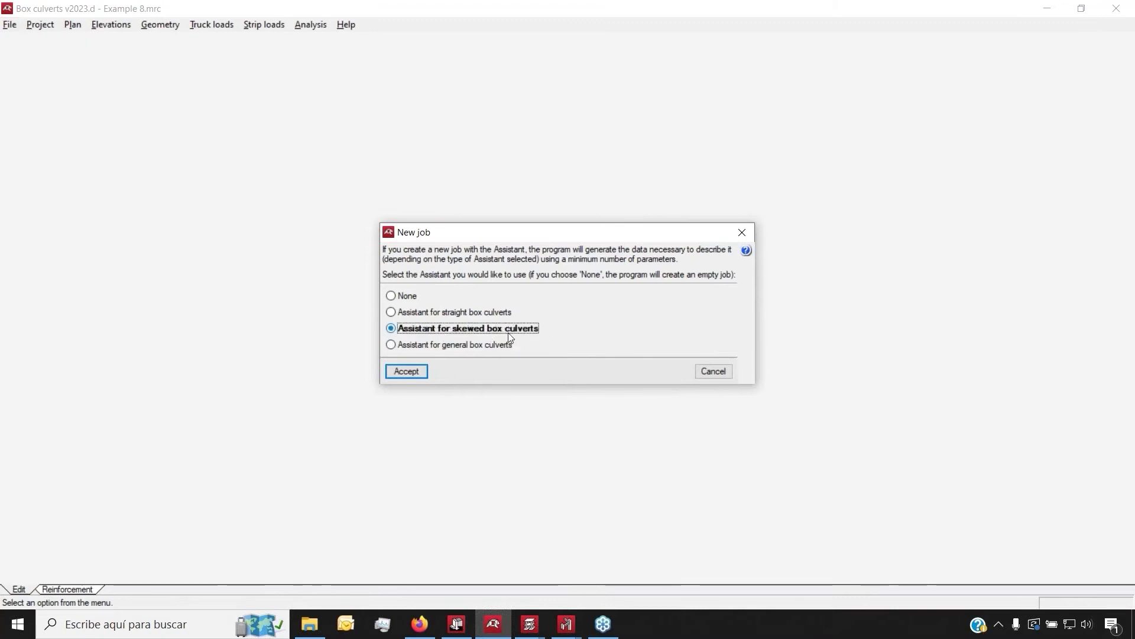
pyautogui.click(422, 371)
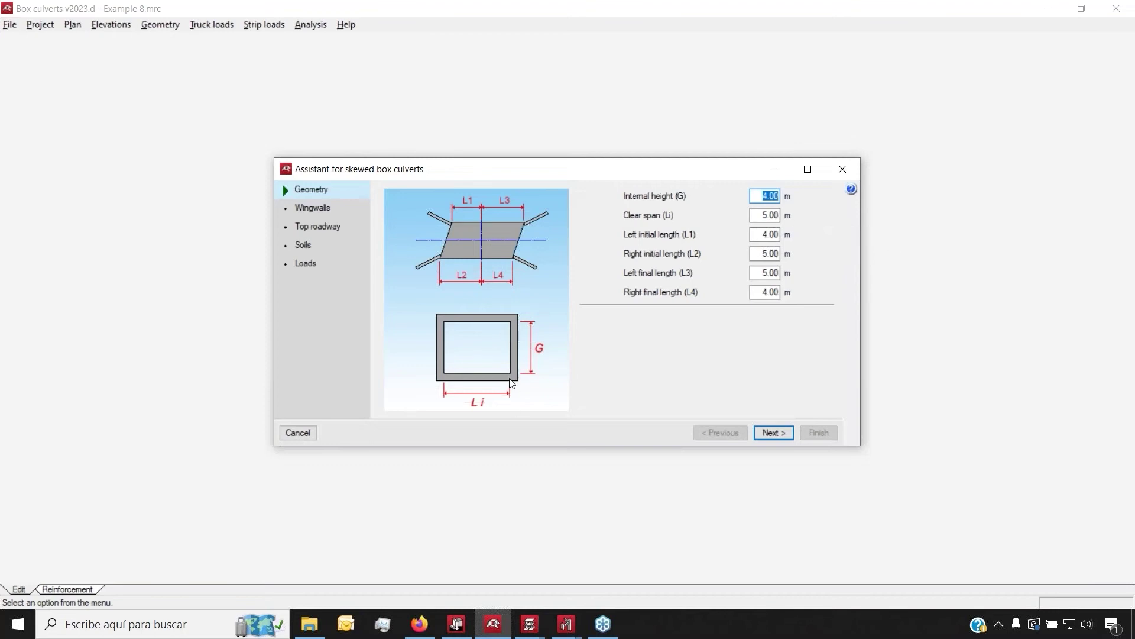
# Accept the culvert geometry with internal height 4.00 m, clear span 5.00 m, L1 and L4 4.00 m, L2 and L3 5.00 m.
pyautogui.click(762, 234)
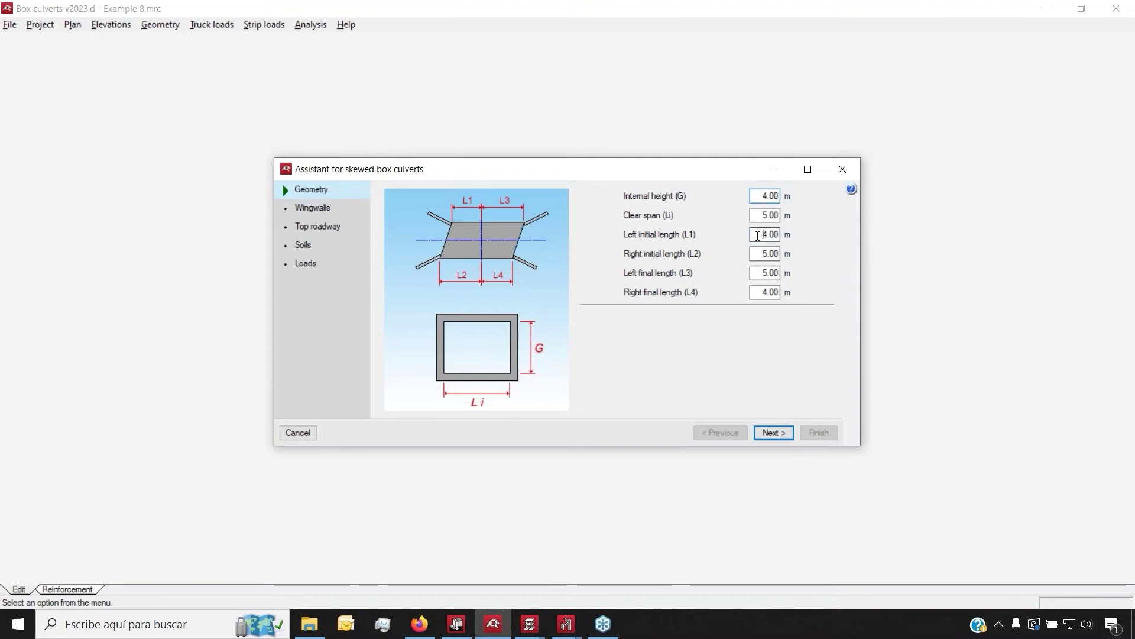
pyautogui.click(761, 253)
pyautogui.click(762, 273)
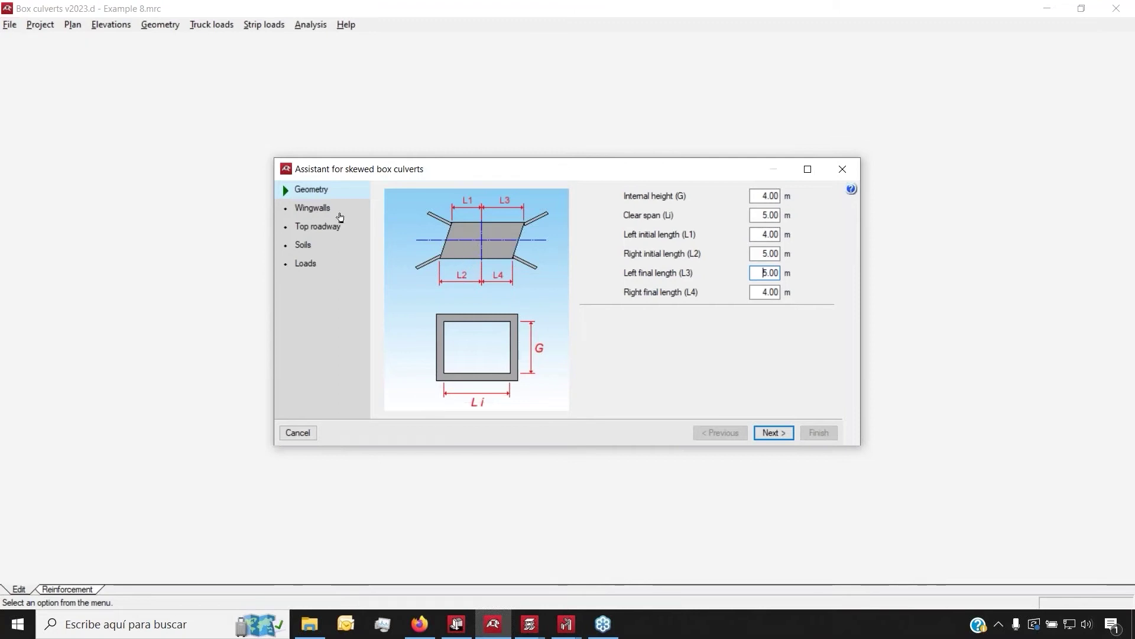
pyautogui.click(772, 434)
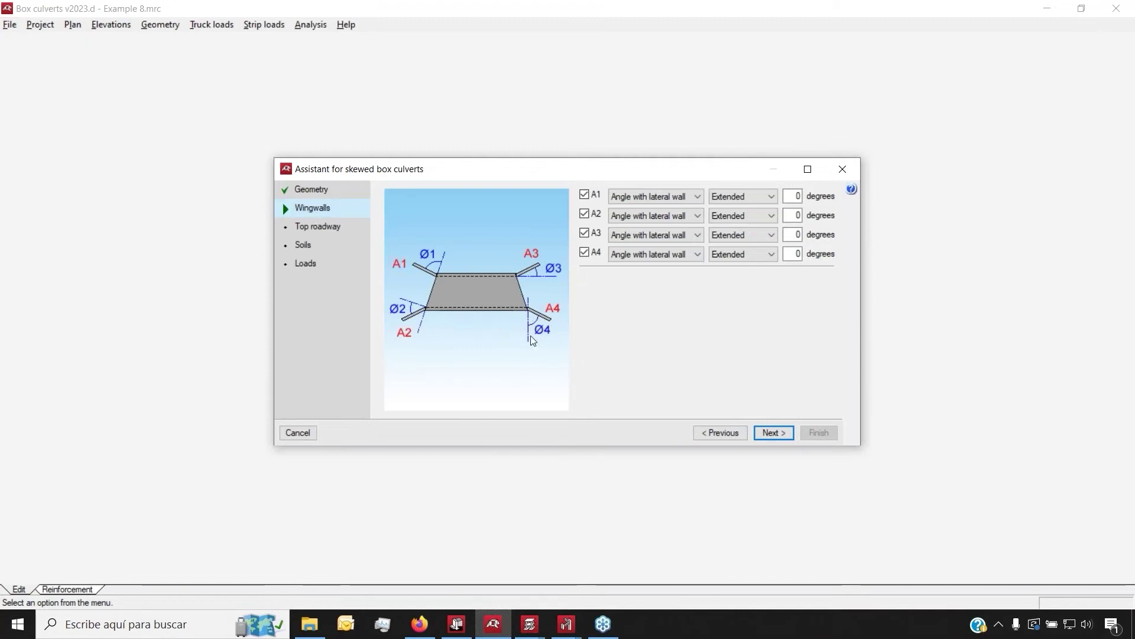
# Set the angle of wingwalls A1, A2, A3 and A4 to 45 degrees with the extended lateral wall.
pyautogui.click(789, 195)
pyautogui.write('45')
pyautogui.click(796, 214)
pyautogui.write('45')
pyautogui.click(797, 234)
pyautogui.click(791, 254)
pyautogui.write('45')
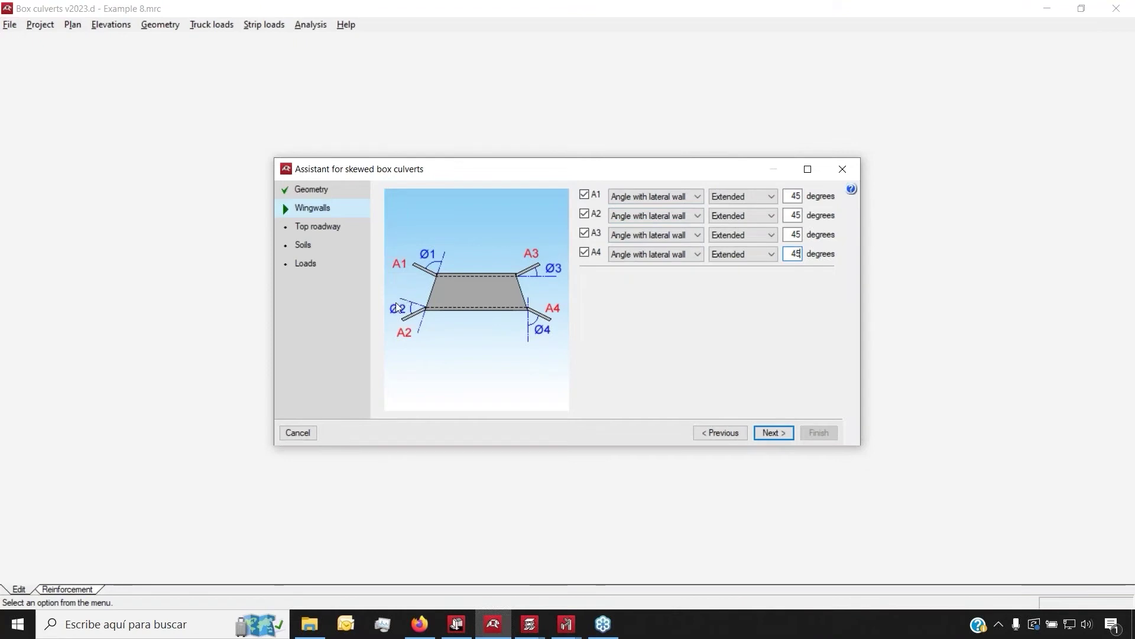
# Exclude wingwall A4 from the culvert and accept the wingwall settings.
pyautogui.click(581, 254)
pyautogui.click(582, 254)
pyautogui.click(584, 255)
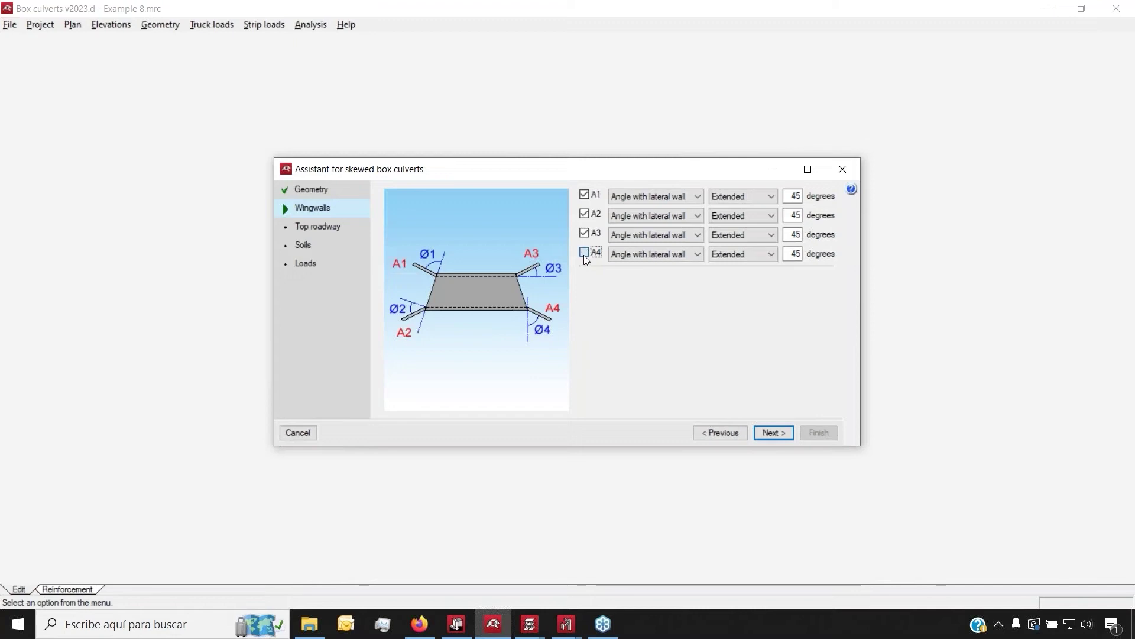
pyautogui.click(768, 435)
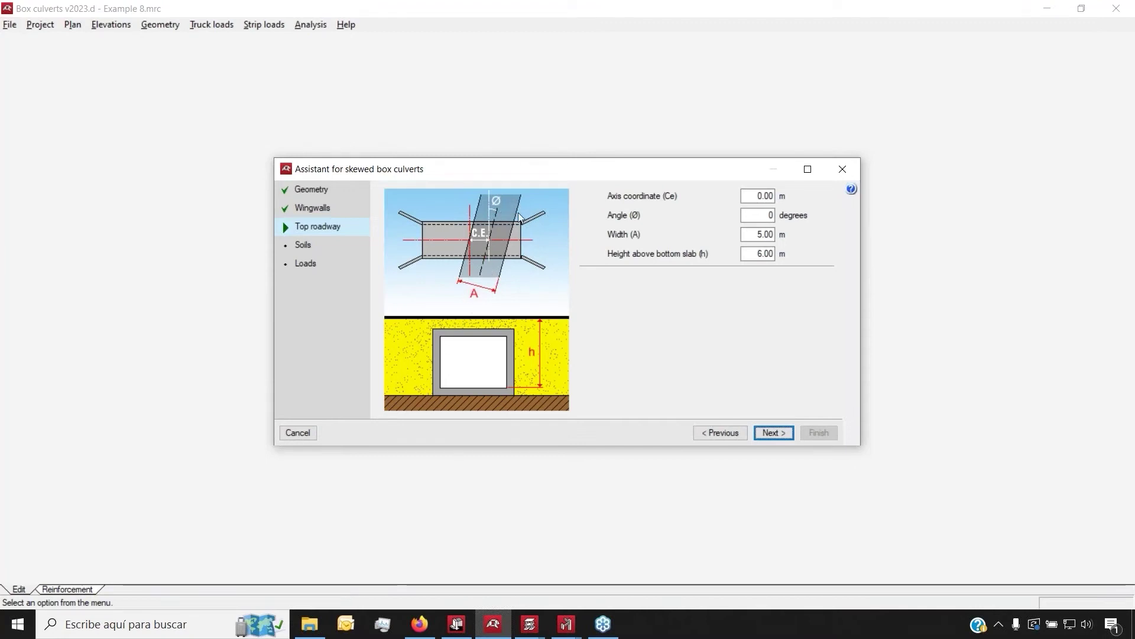
# Set the top roadway's angle to 20 degrees, keep its width at 5.00 m, and accept the roadway settings.
pyautogui.click(758, 196)
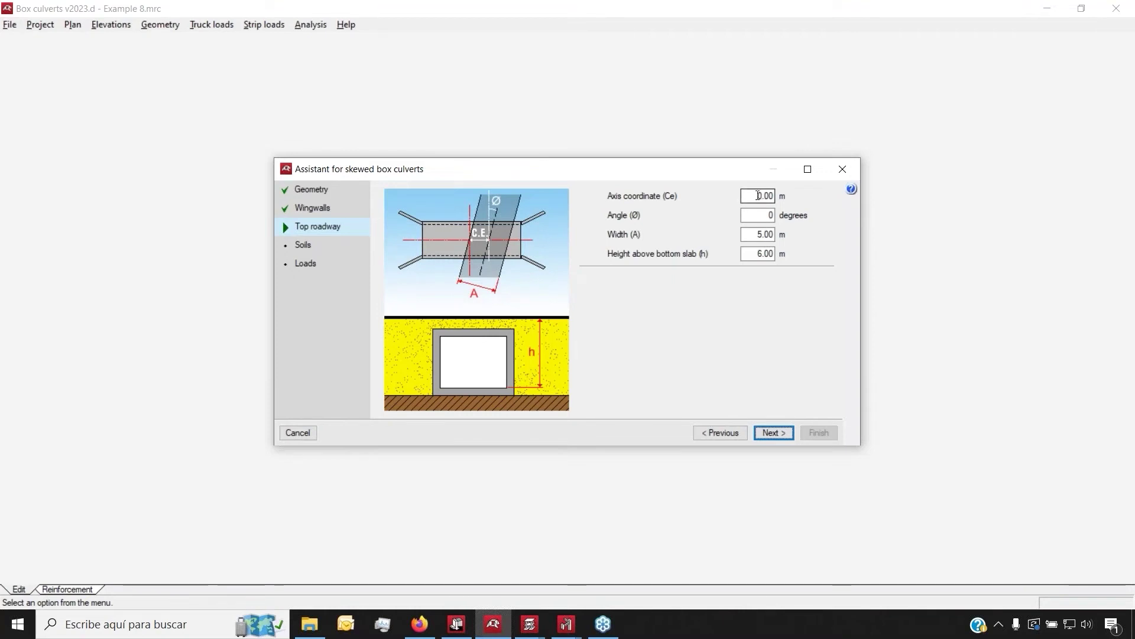
pyautogui.click(758, 214)
pyautogui.write('20')
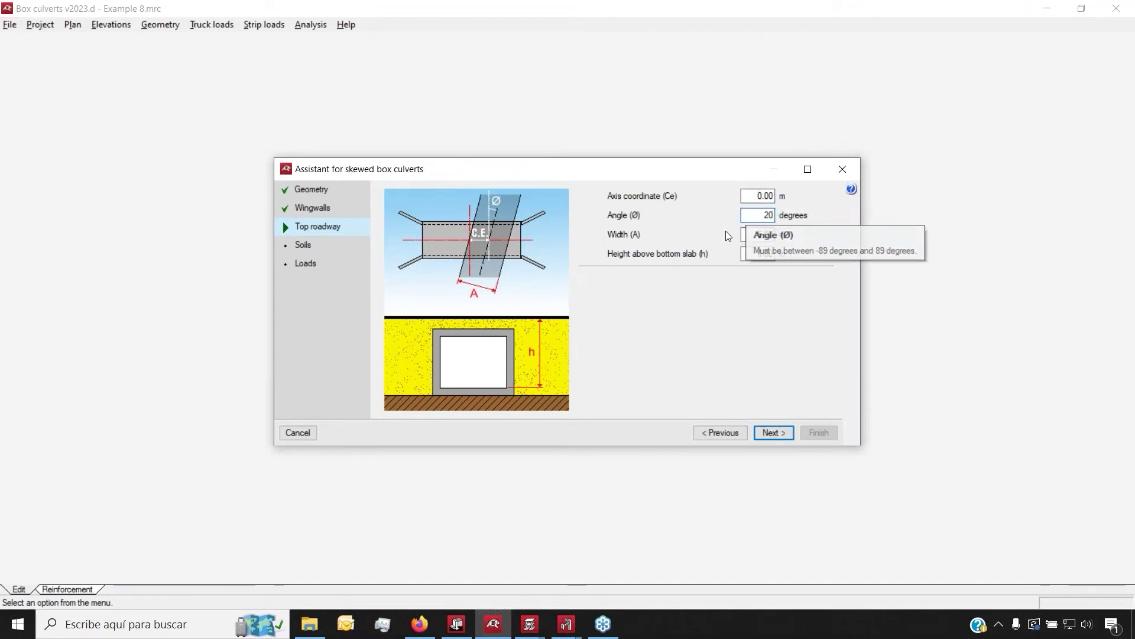
pyautogui.click(742, 234)
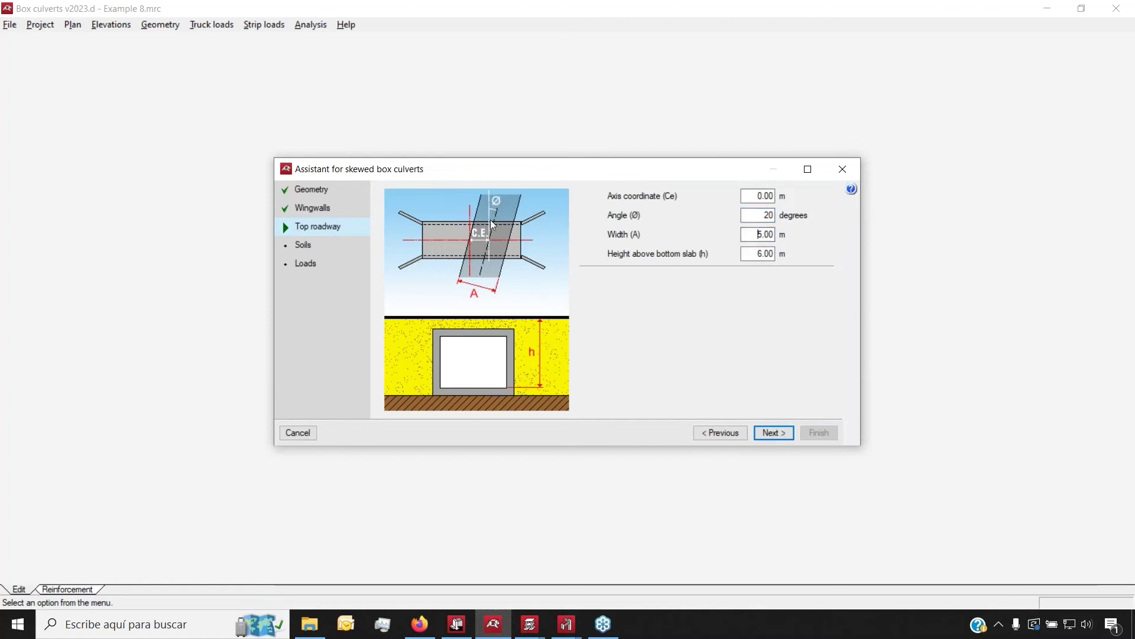
pyautogui.click(780, 434)
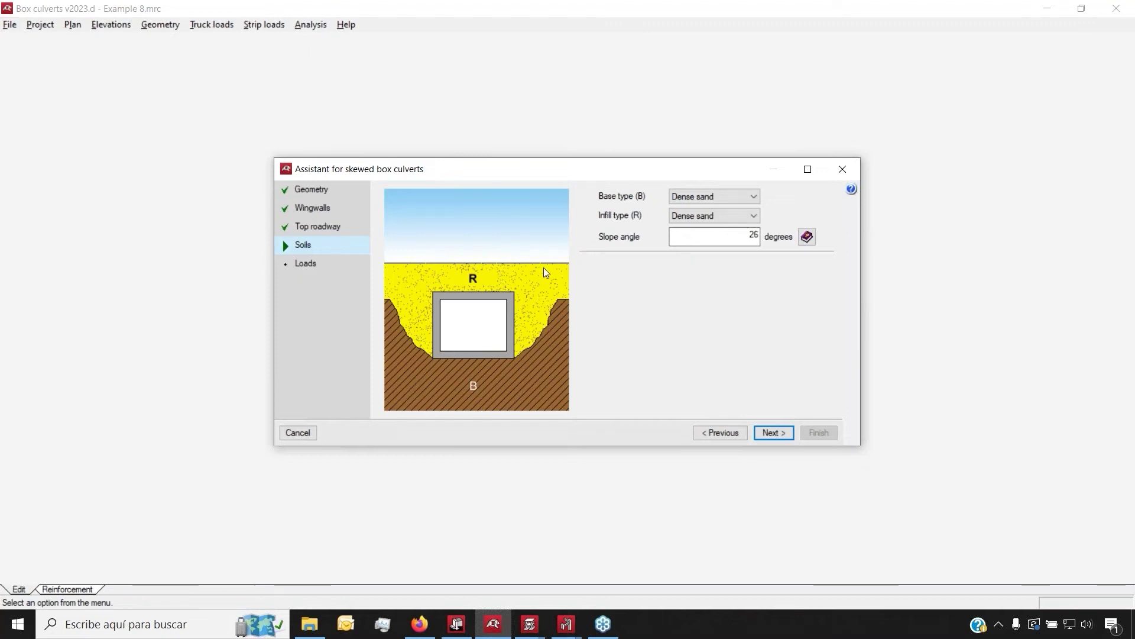
# Keep dense sand as both the base and infill type, and accept the soil settings with a 26-degree slope angle.
pyautogui.click(716, 196)
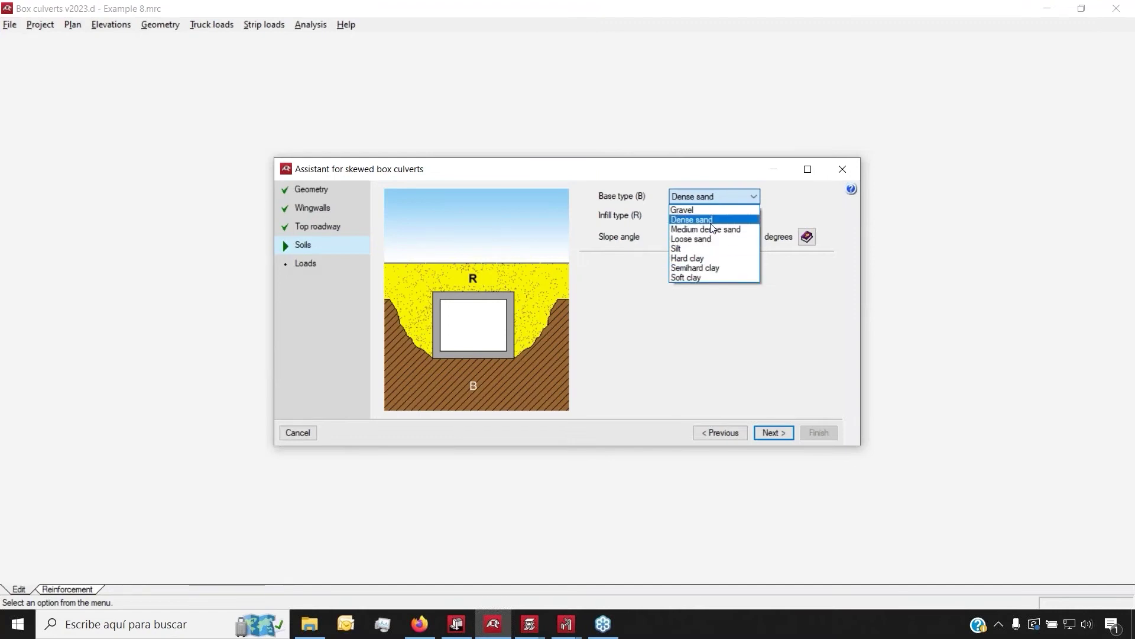
pyautogui.click(720, 196)
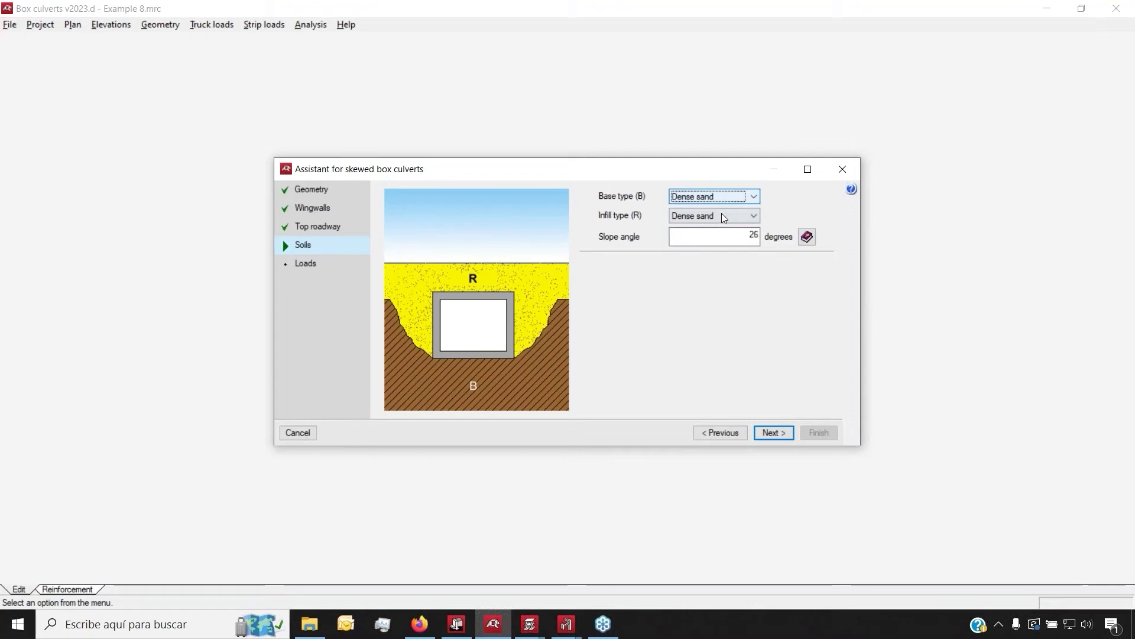
pyautogui.click(721, 215)
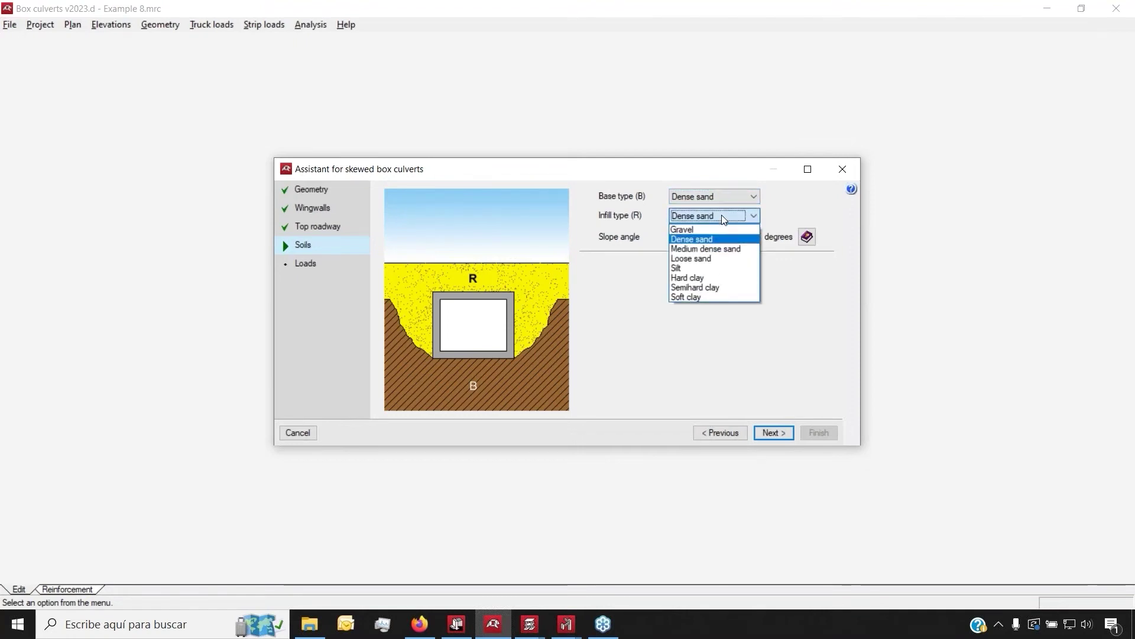
pyautogui.click(709, 239)
pyautogui.click(771, 432)
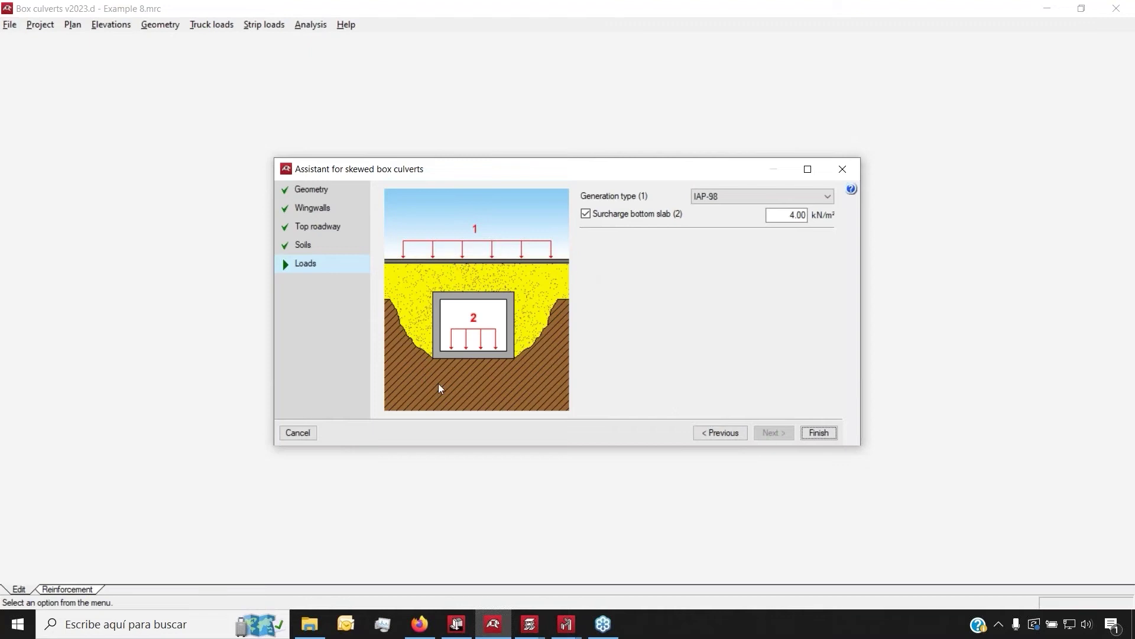
# Keep IAP-98 load generation and the 4.00 kN/m² bottom slab surcharge, and finish the skewed box culvert assistant.
pyautogui.click(723, 201)
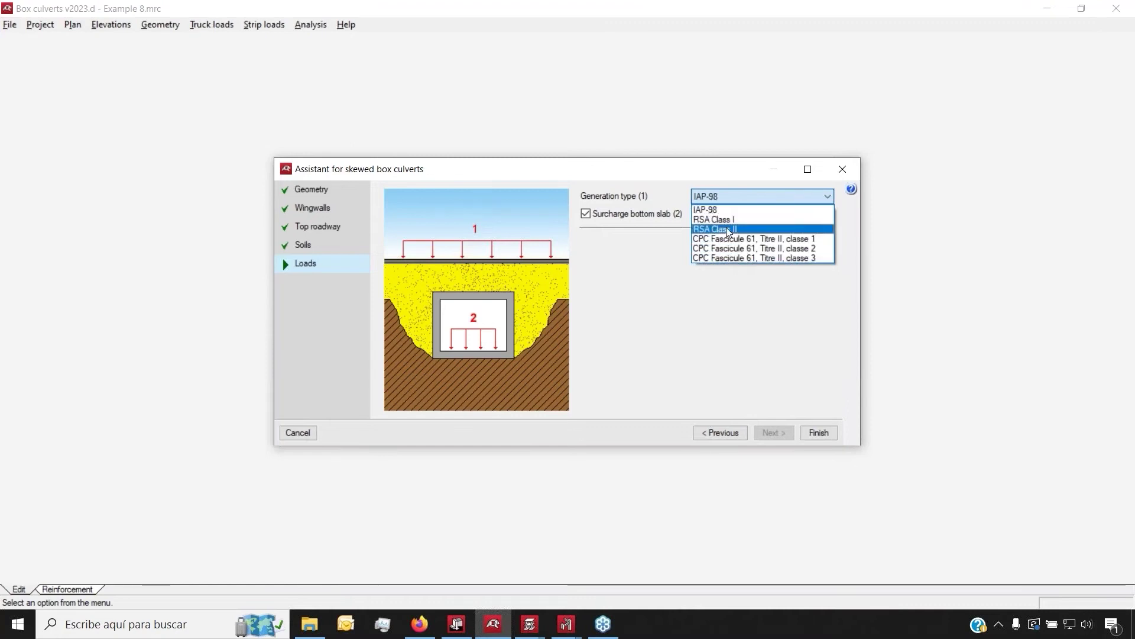
pyautogui.click(763, 197)
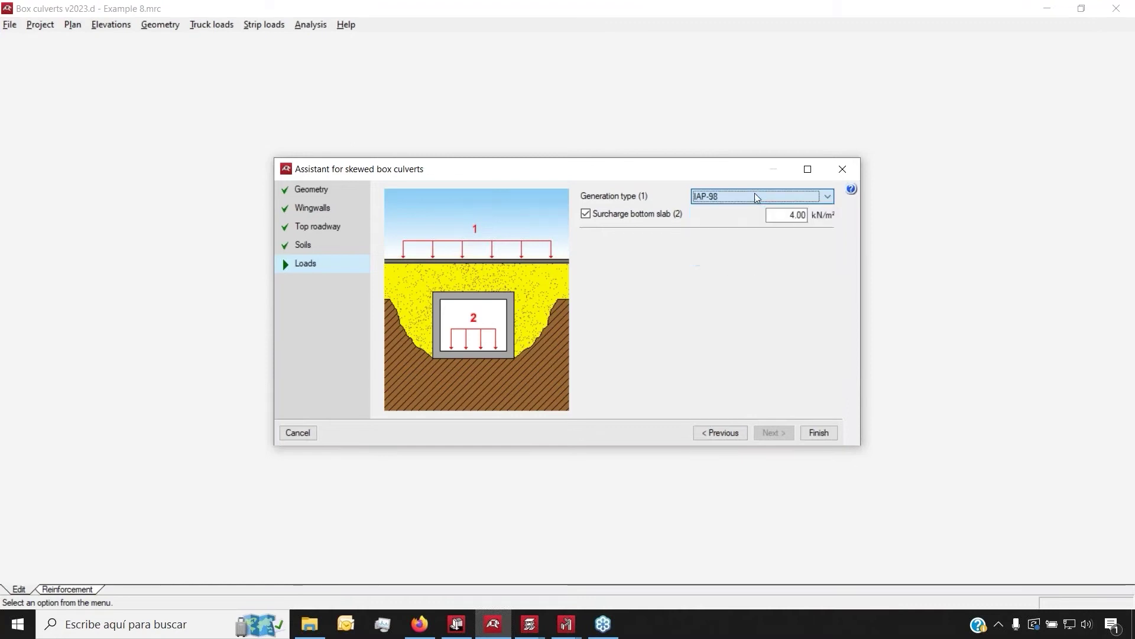
pyautogui.click(781, 216)
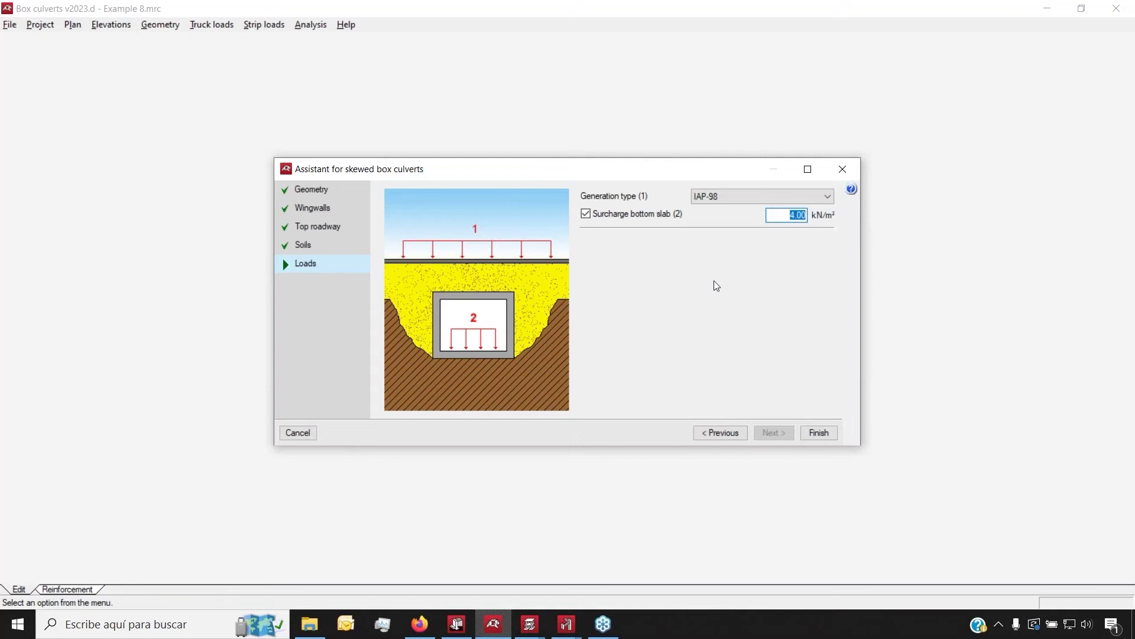
pyautogui.click(814, 433)
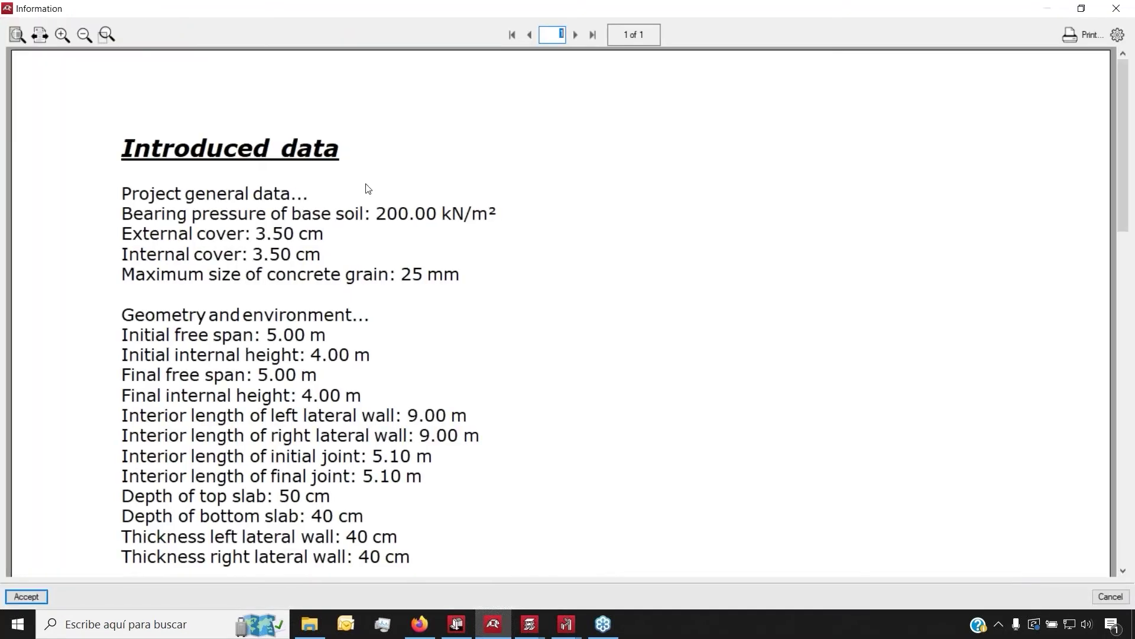
# Review the introduced data report from general data to truck loads and accept it to generate the culvert job.
pyautogui.scroll(-1, 410, 178)
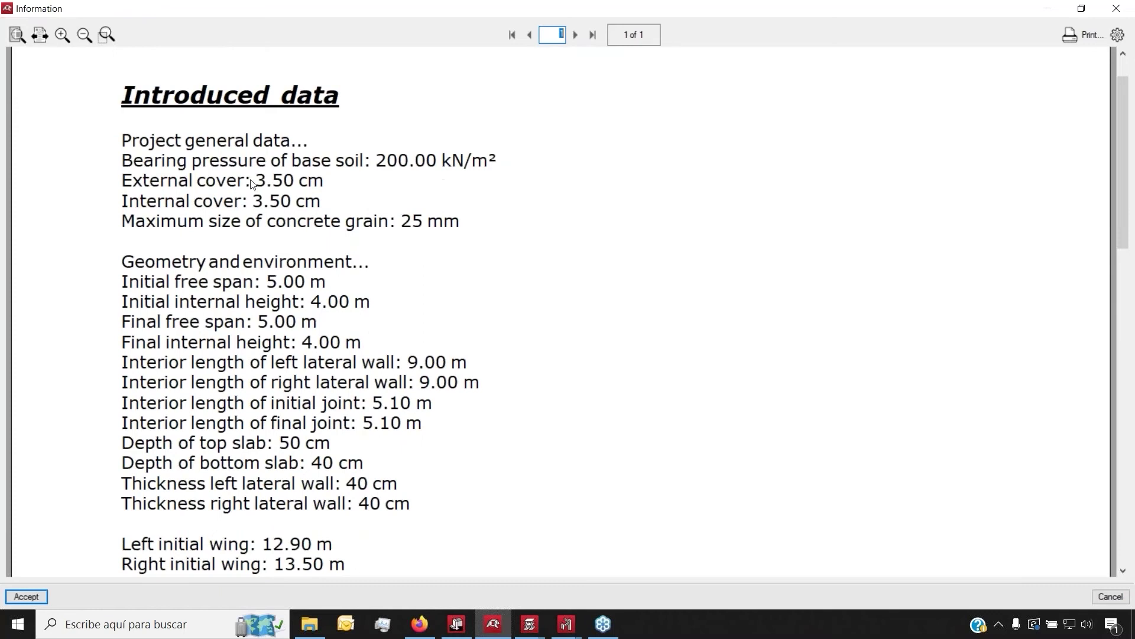
pyautogui.scroll(-2, 253, 183)
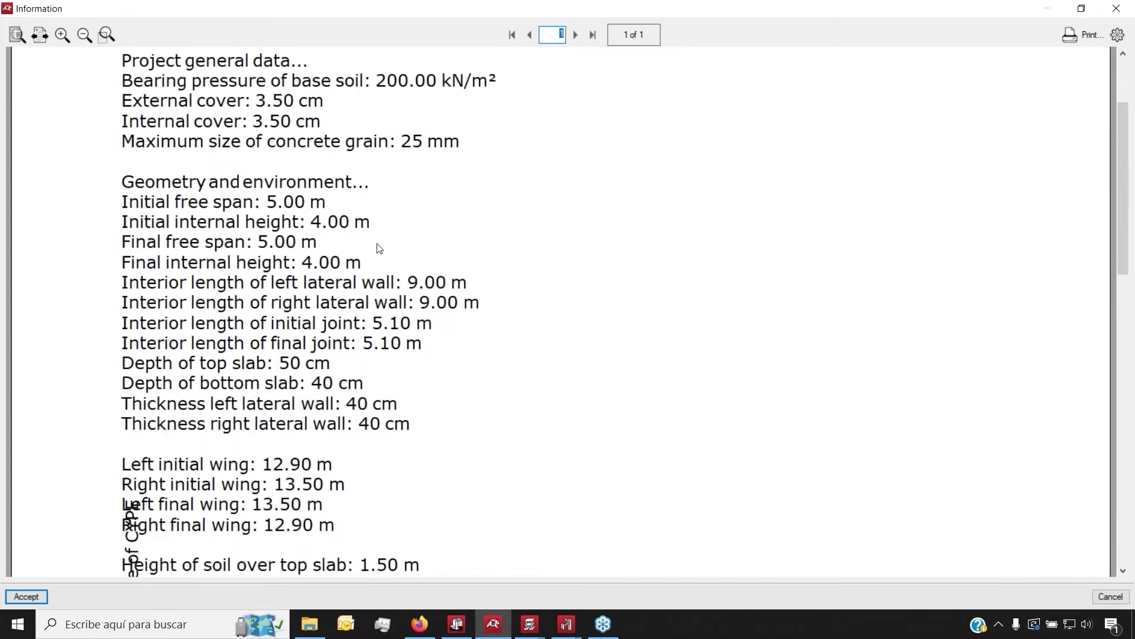
pyautogui.scroll(-9, 372, 257)
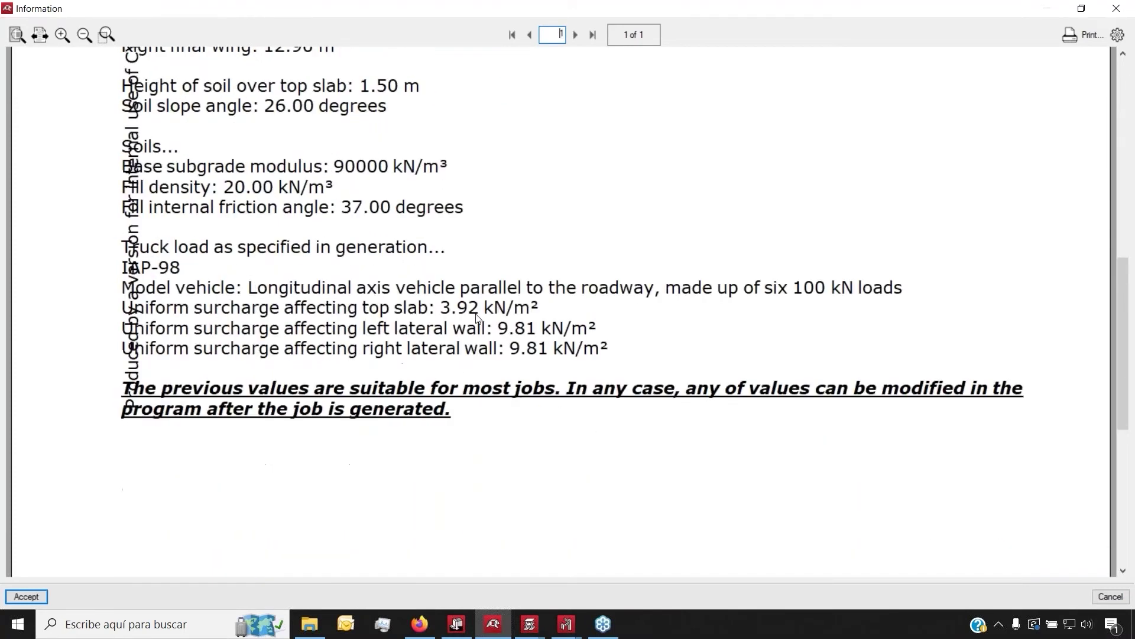
pyautogui.scroll(1, 532, 402)
pyautogui.scroll(1, 890, 512)
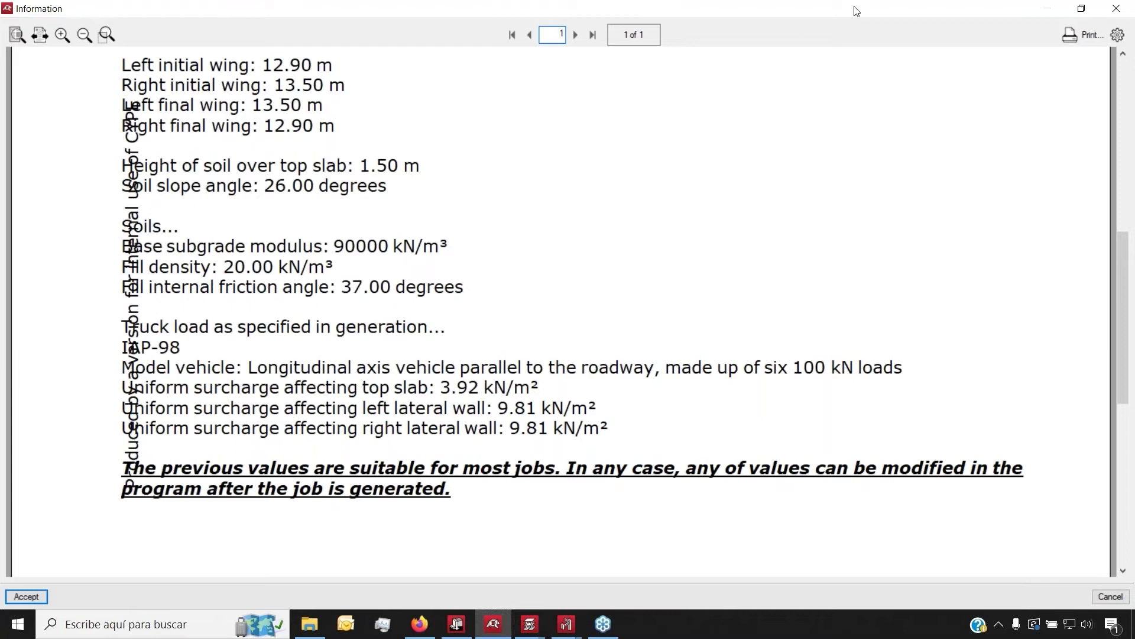
pyautogui.click(26, 596)
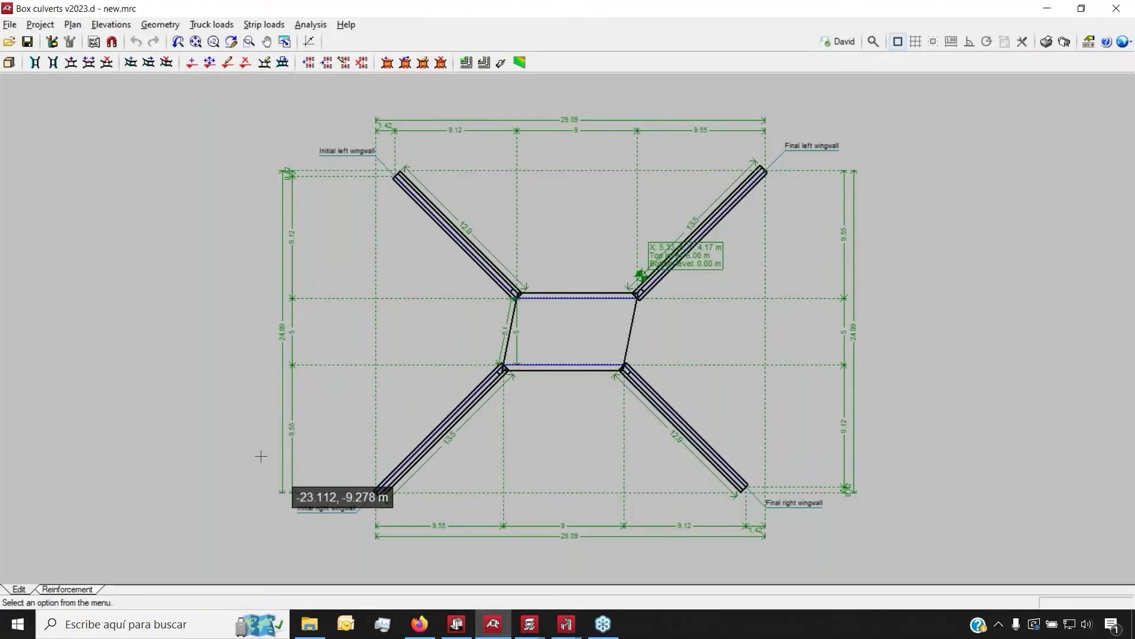
# Inspect the generated culvert and its wingwalls in the 3D view from the front, and return to the plan.
pyautogui.scroll(3, 538, 325)
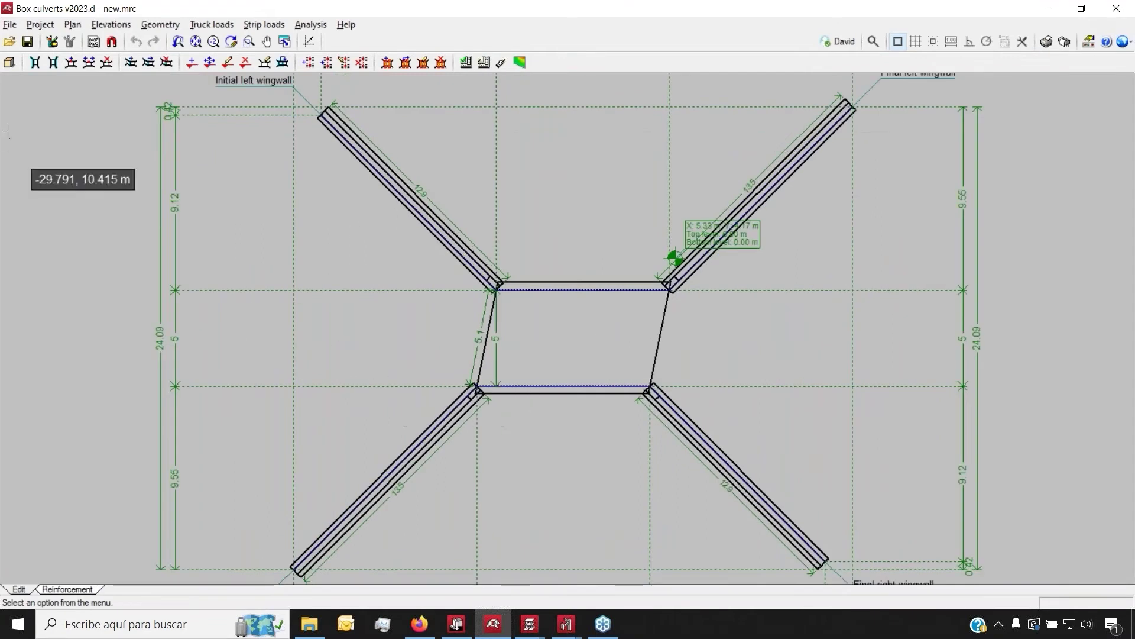
pyautogui.click(10, 63)
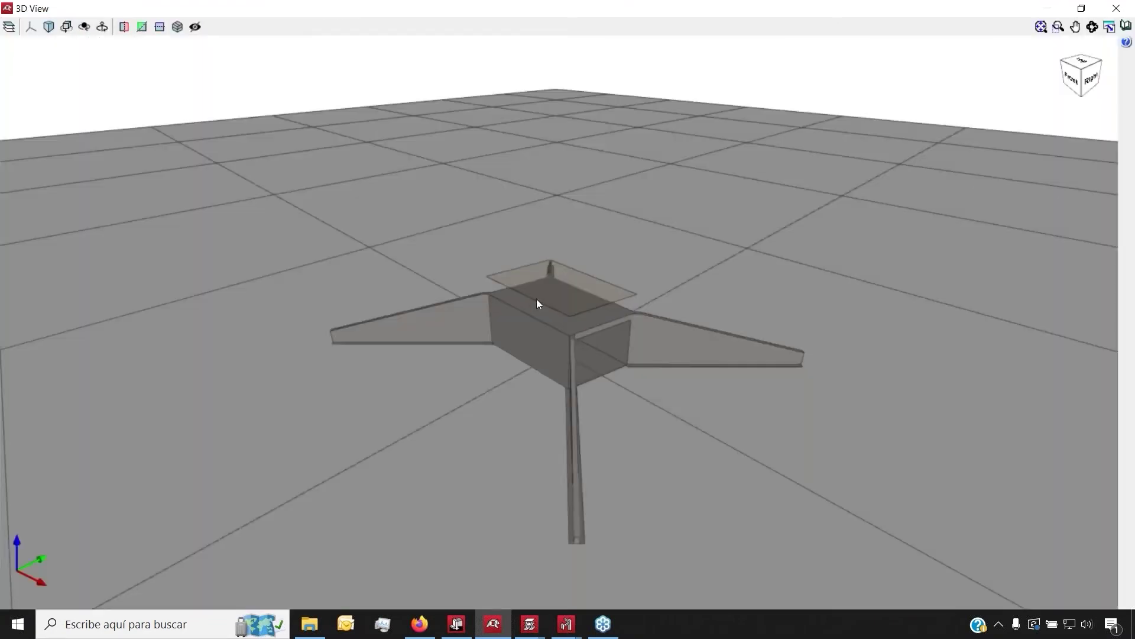
pyautogui.scroll(3, 590, 307)
pyautogui.moveTo(590, 306); pyautogui.dragTo(827, 367, button='middle')
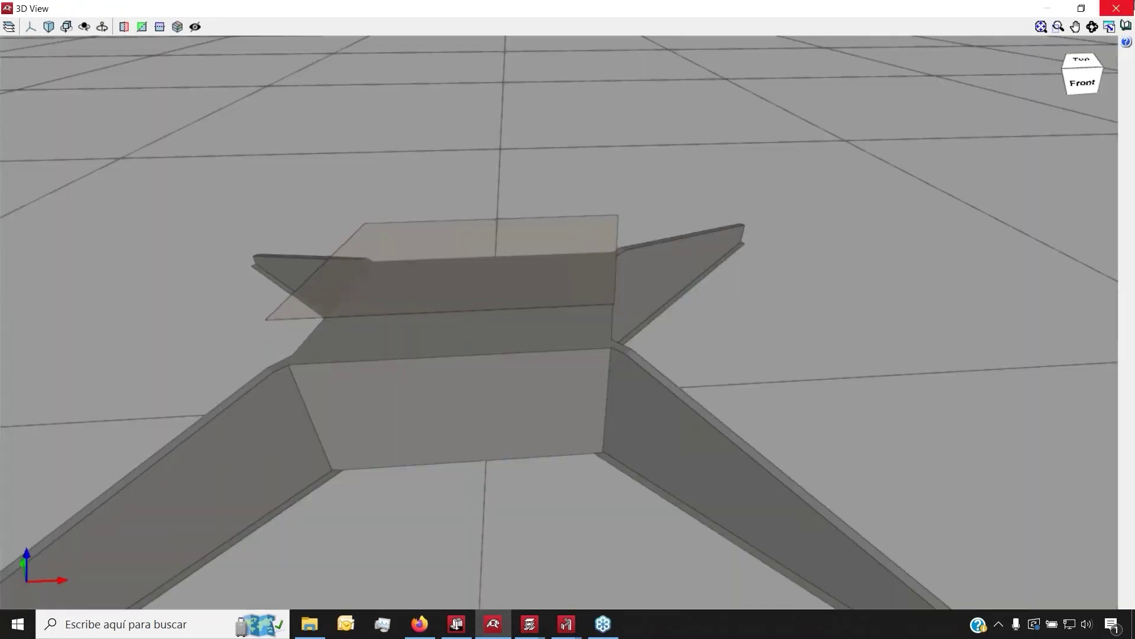
pyautogui.click(1115, 8)
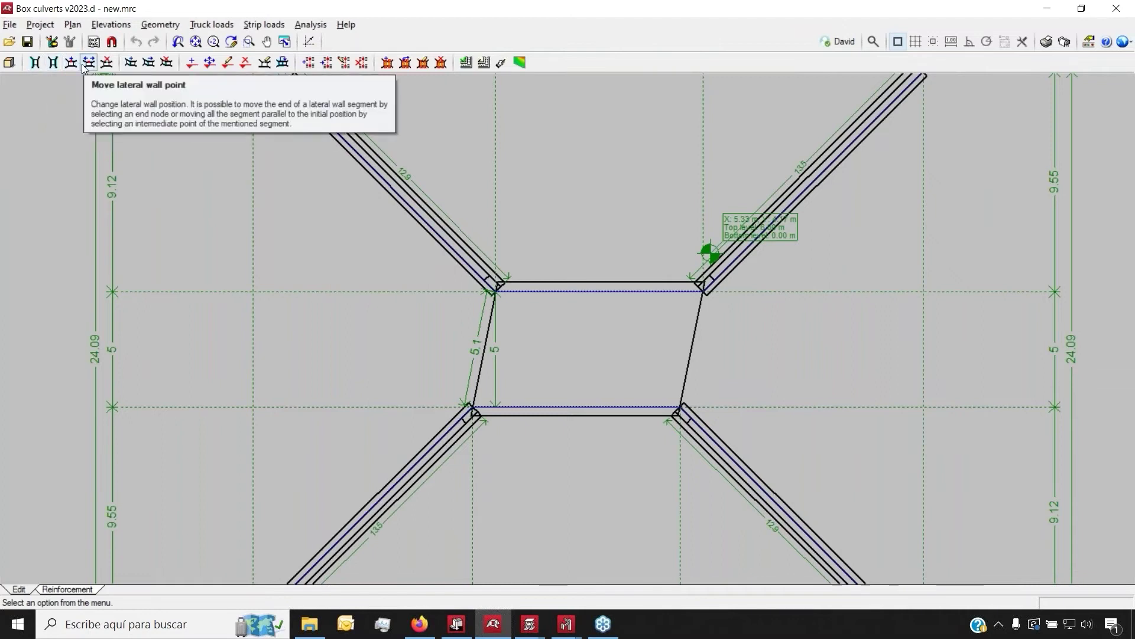
# Move the left lateral wall's initial end point 1 m outward in both directions, to -5.000, 3.500 m.
pyautogui.click(84, 67)
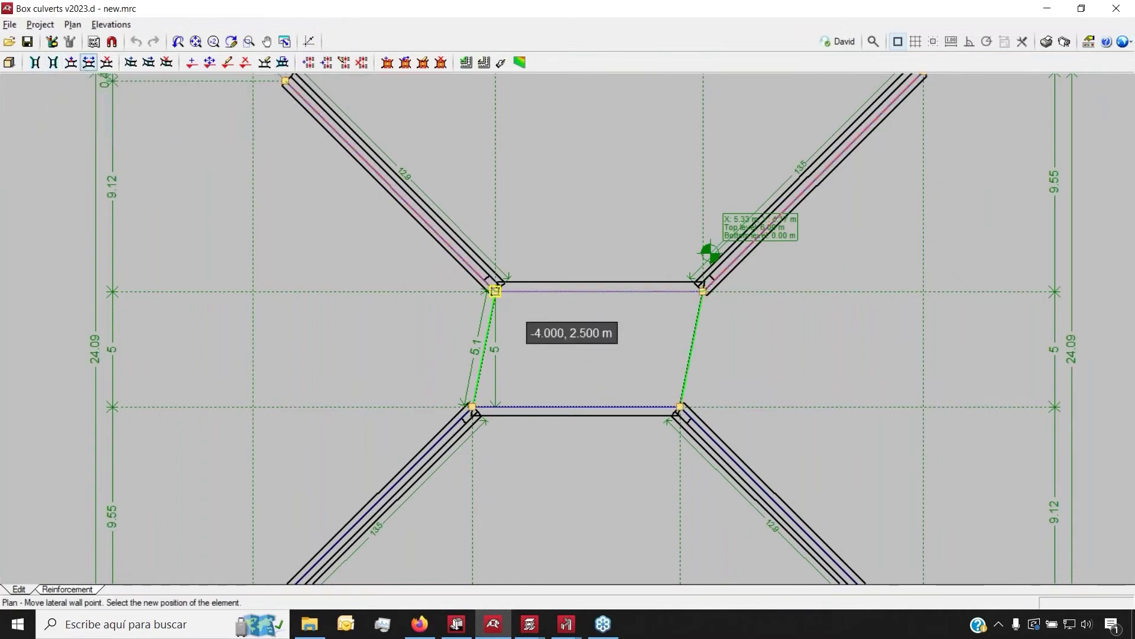
pyautogui.click(494, 290)
pyautogui.click(471, 269)
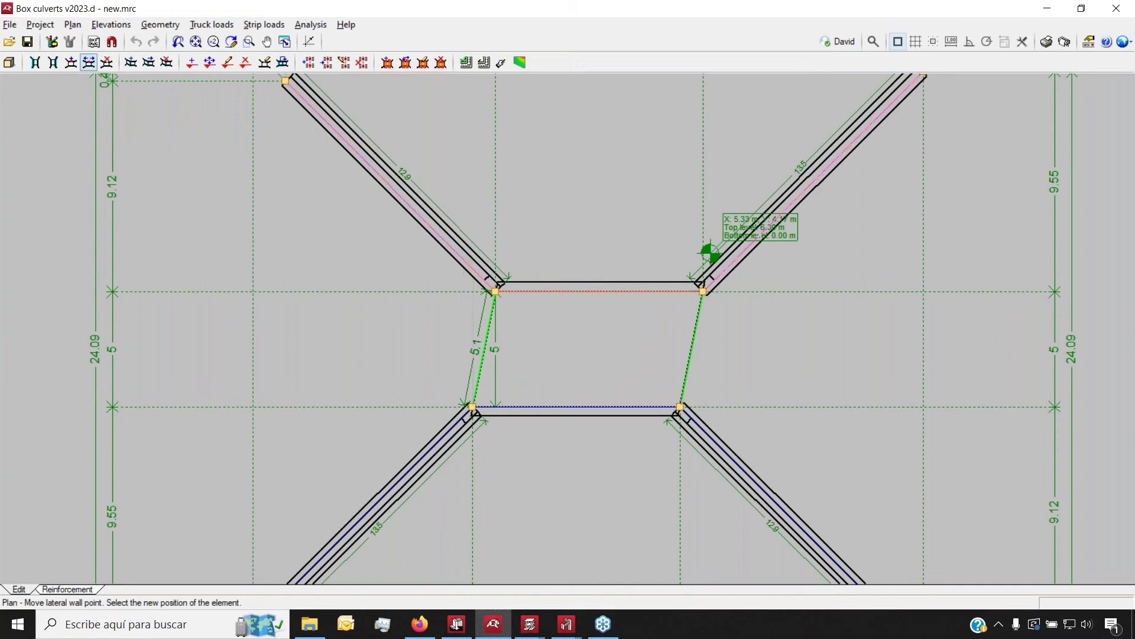
pyautogui.scroll(-2, 548, 289)
pyautogui.scroll(5, 548, 289)
pyautogui.scroll(1, 457, 285)
pyautogui.scroll(-3, 456, 286)
pyautogui.scroll(-2, 490, 459)
pyautogui.scroll(-2, 490, 458)
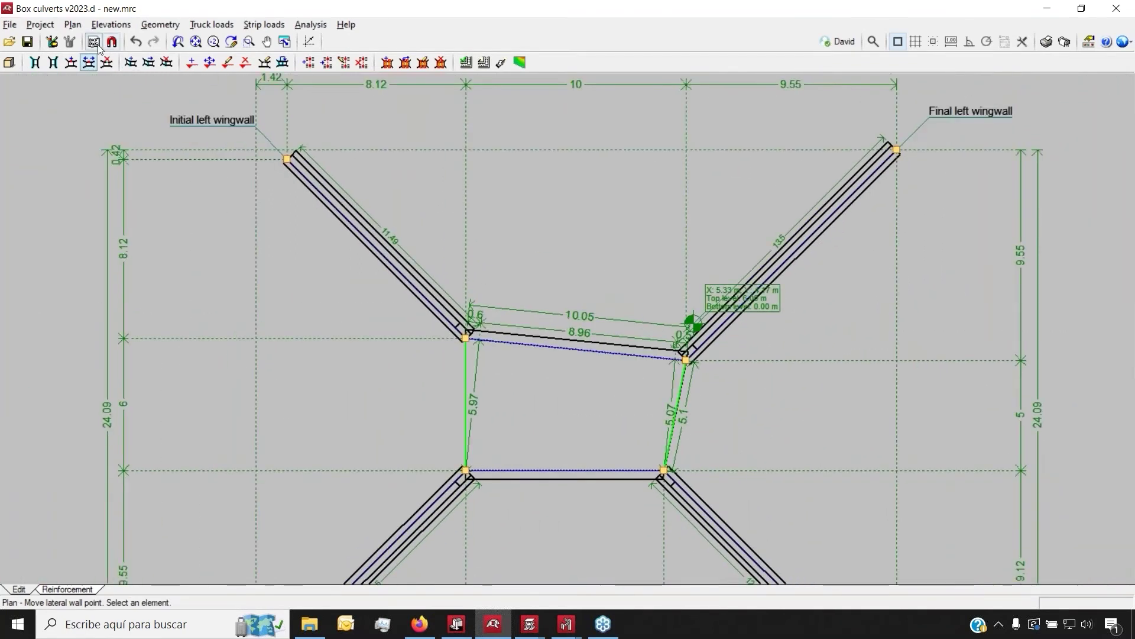
pyautogui.click(93, 42)
pyautogui.click(25, 88)
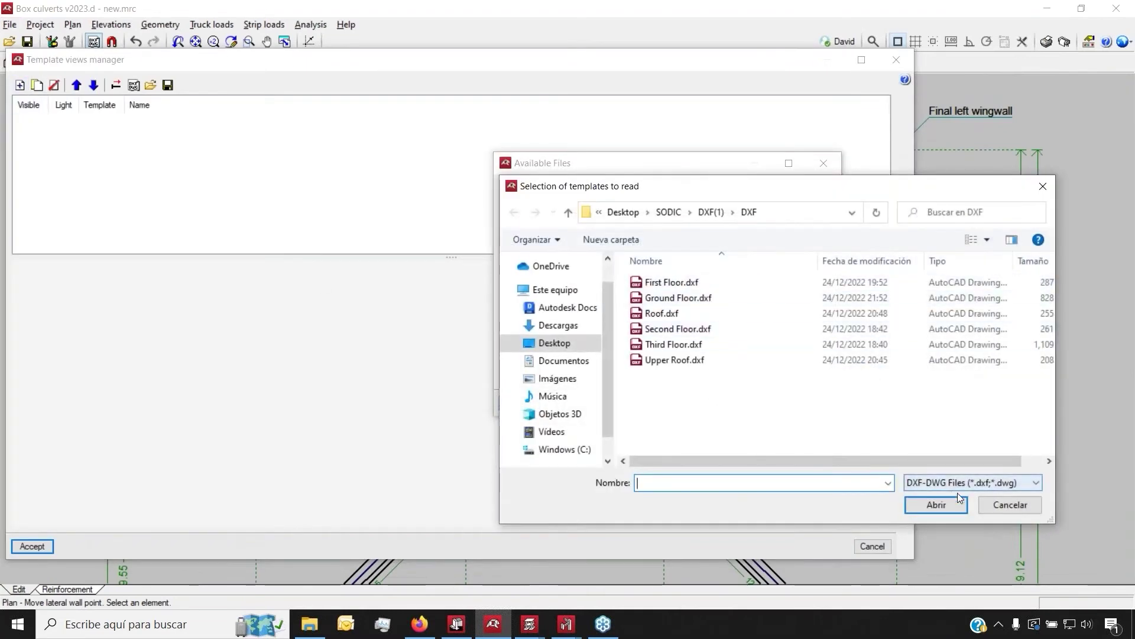
pyautogui.click(996, 502)
pyautogui.click(817, 403)
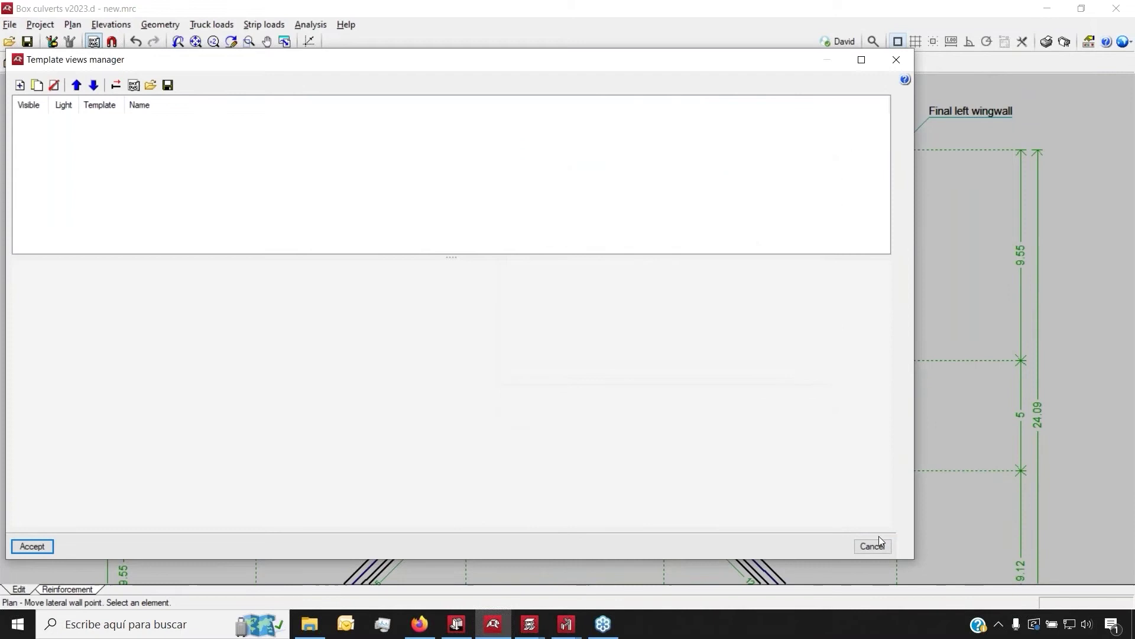
pyautogui.click(873, 545)
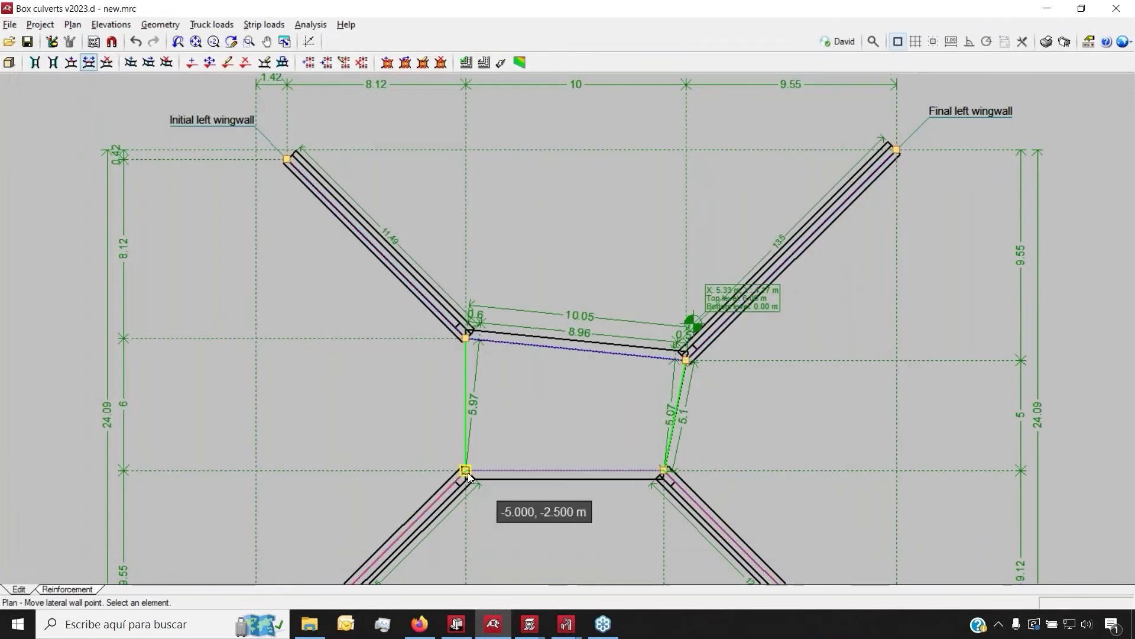
# Examine the modified culvert shape in plan and from above in the 3D view, and return to the plan.
pyautogui.scroll(4, 478, 476)
pyautogui.scroll(-5, 520, 428)
pyautogui.scroll(-2, 520, 433)
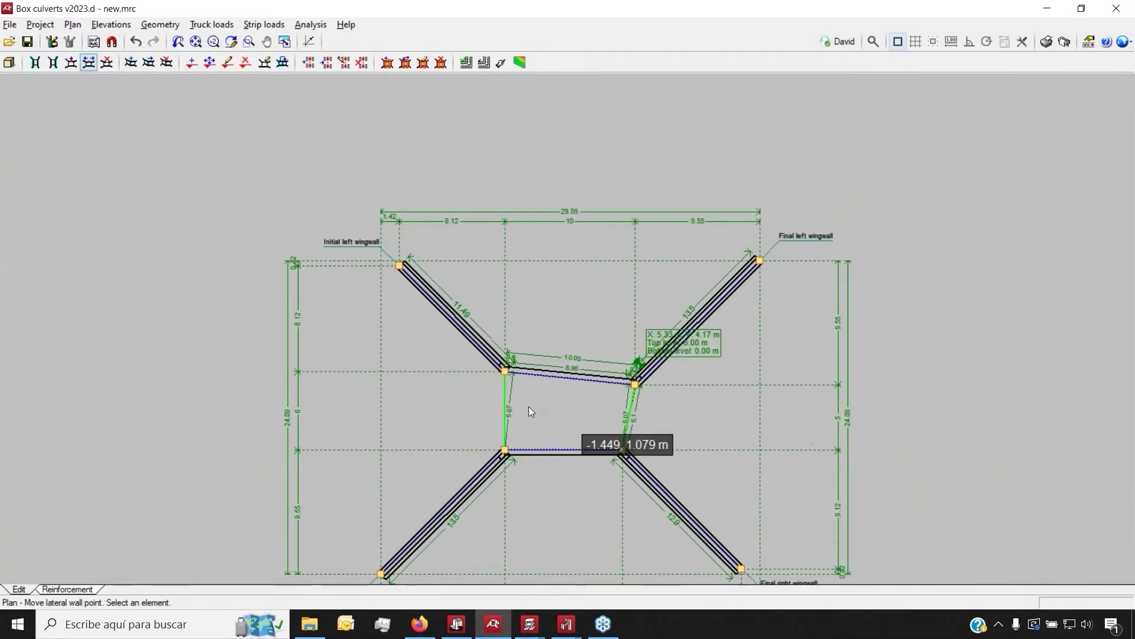
pyautogui.scroll(3, 528, 407)
pyautogui.scroll(1, 643, 437)
pyautogui.scroll(2, 636, 435)
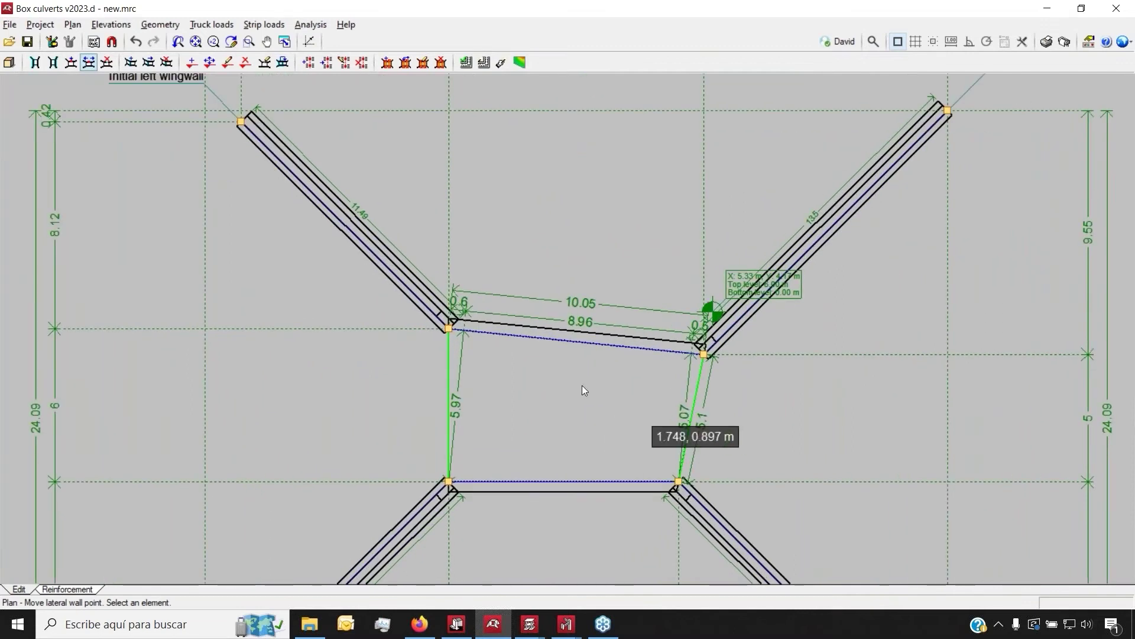
pyautogui.scroll(1, 619, 339)
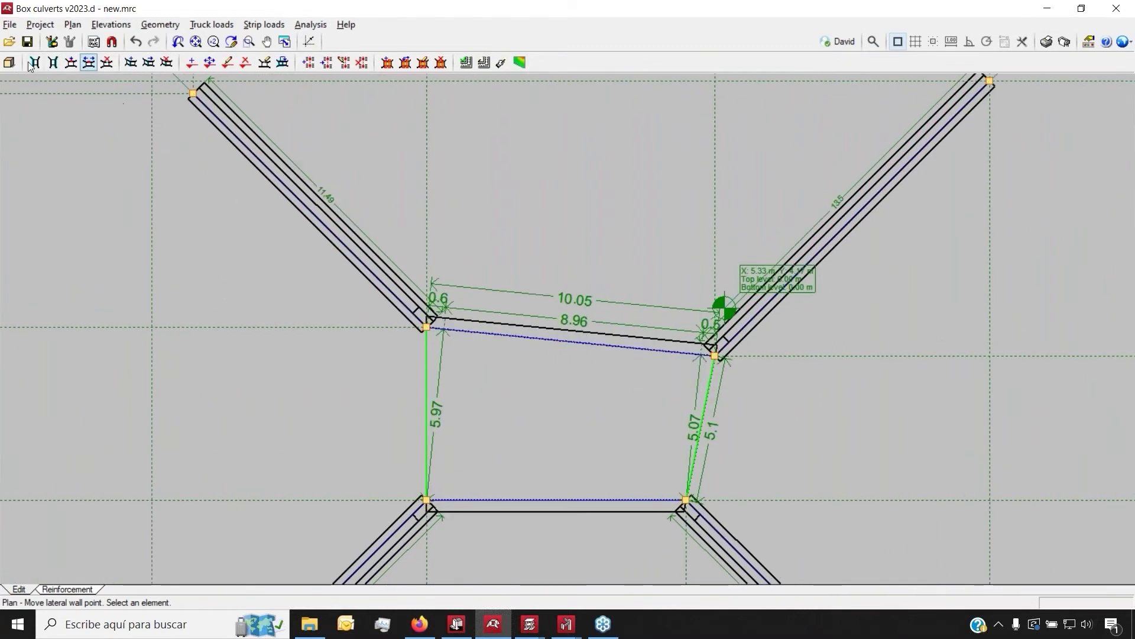
pyautogui.click(9, 62)
pyautogui.scroll(1, 545, 332)
pyautogui.moveTo(545, 333); pyautogui.dragTo(680, 355, button='middle')
pyautogui.click(1116, 8)
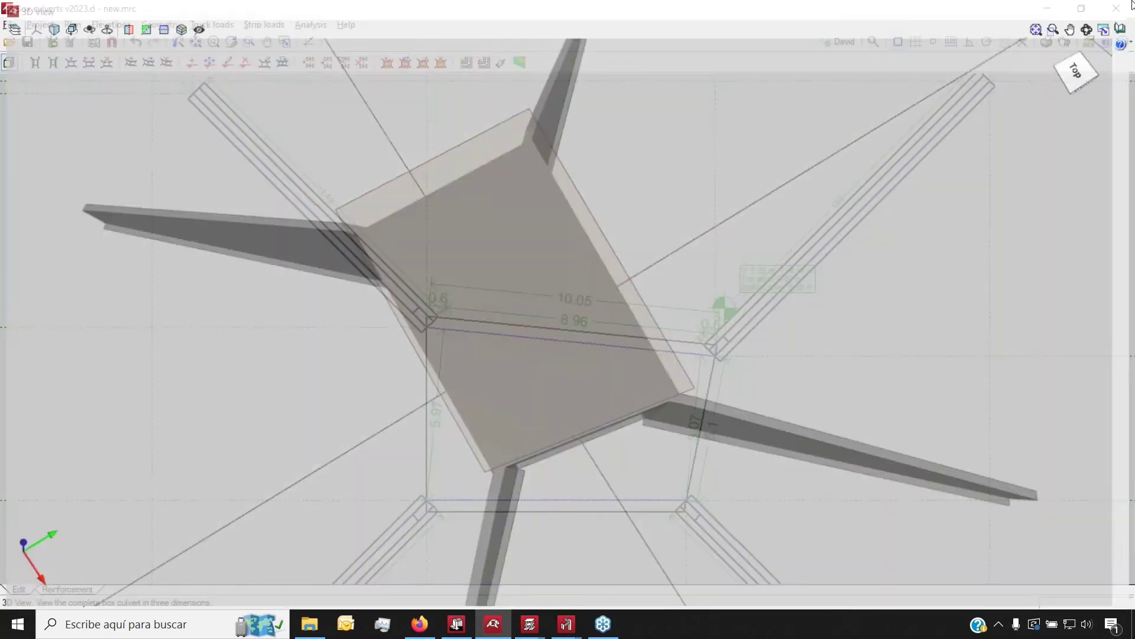
# Design and check all elements of the box culvert and open the complete report of the assessed checks.
pyautogui.click(500, 63)
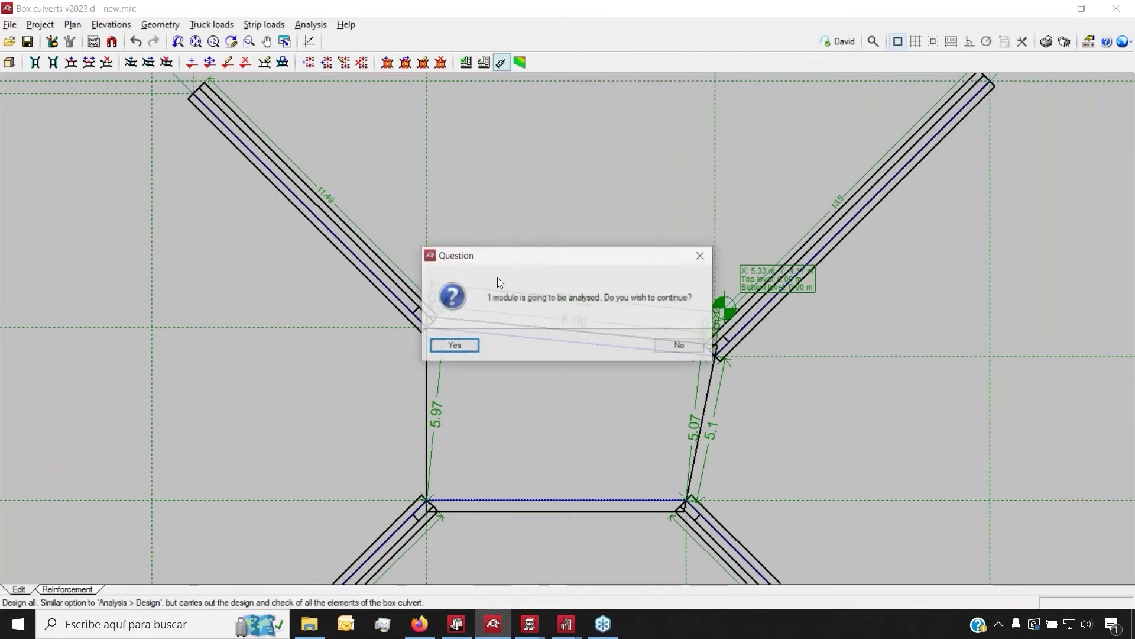
pyautogui.click(453, 345)
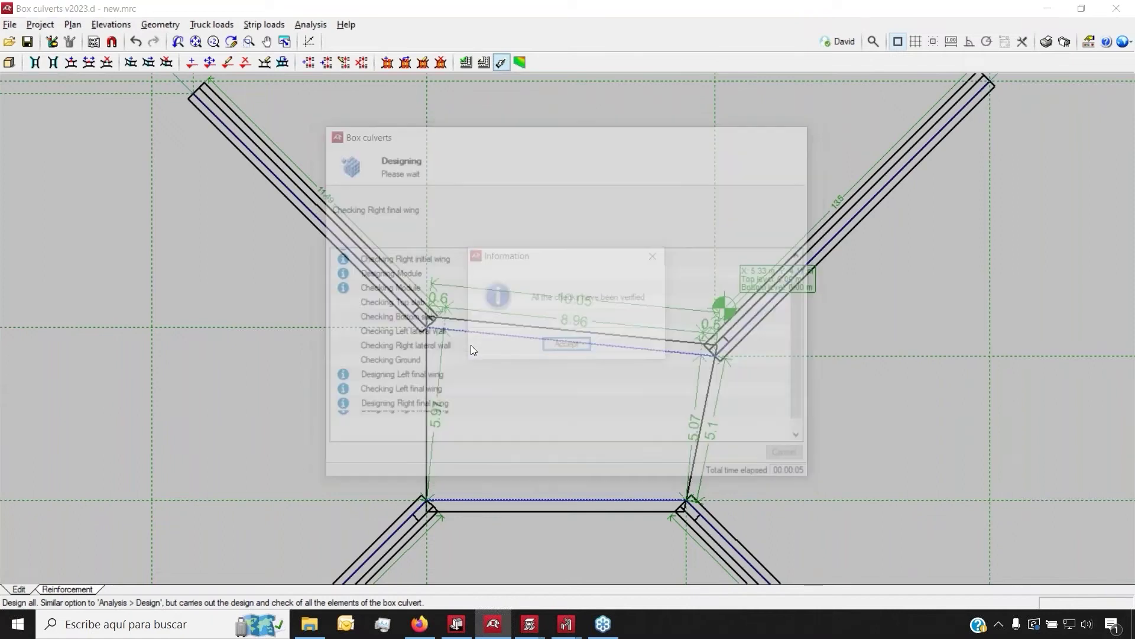
pyautogui.click(568, 346)
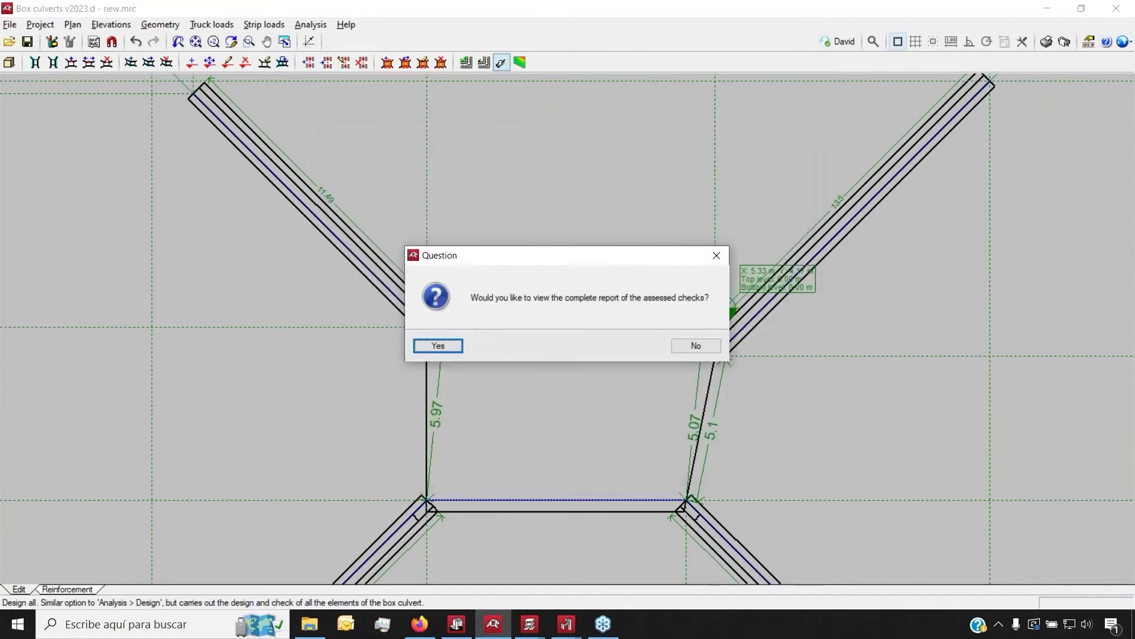
pyautogui.click(438, 346)
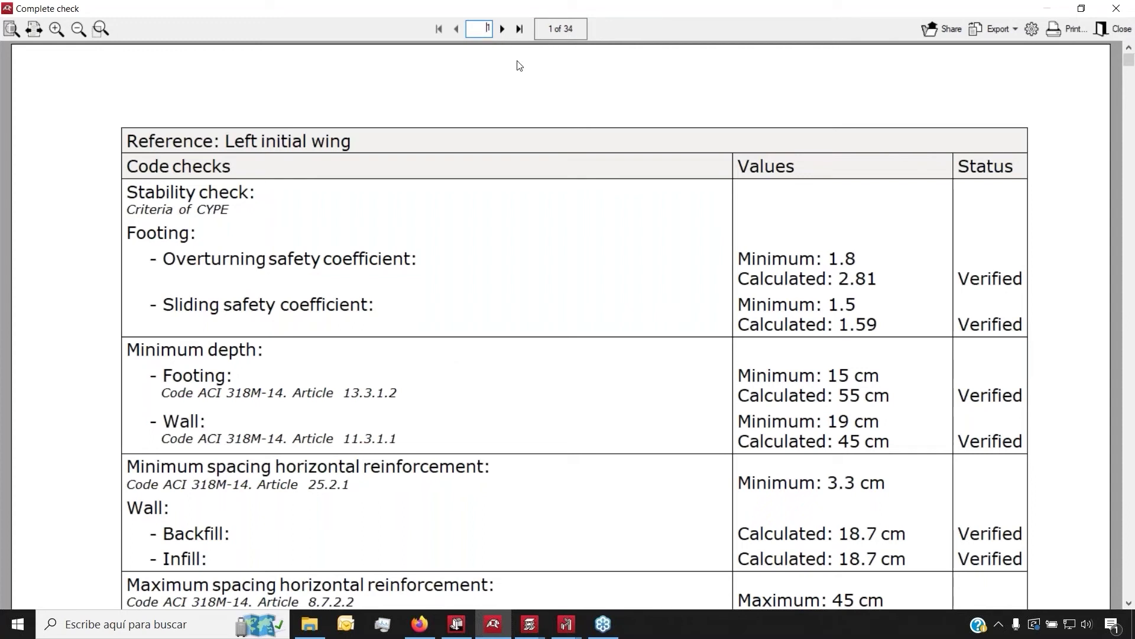
# Review the left initial wing's code checks in the complete check report, return to its first page, and display the export formats.
pyautogui.scroll(-3, 670, 351)
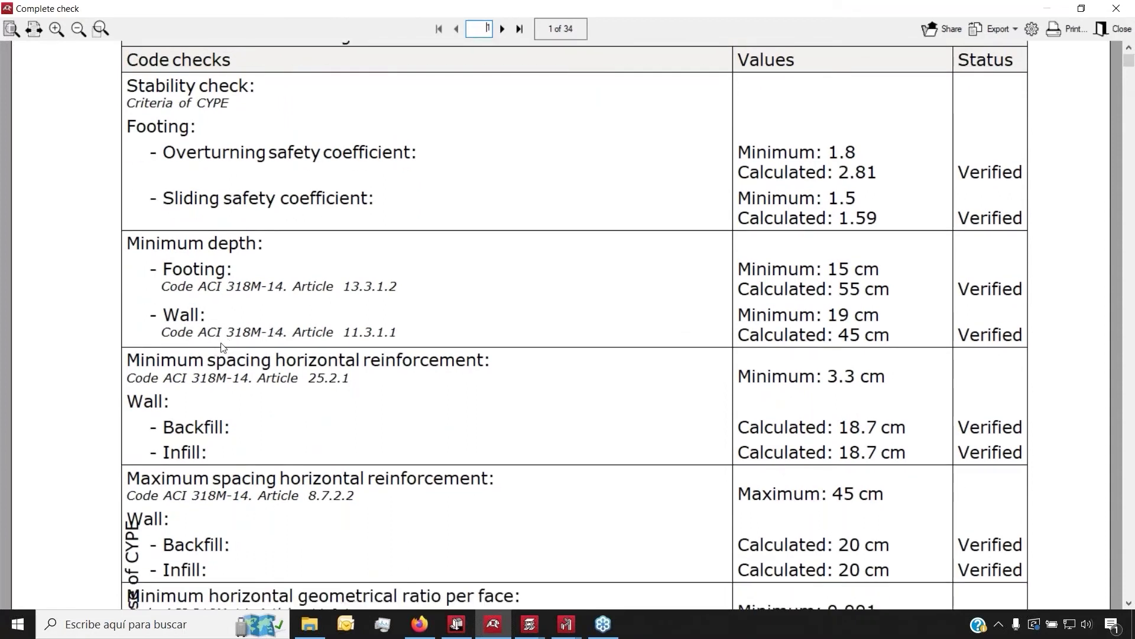
pyautogui.scroll(-15, 804, 284)
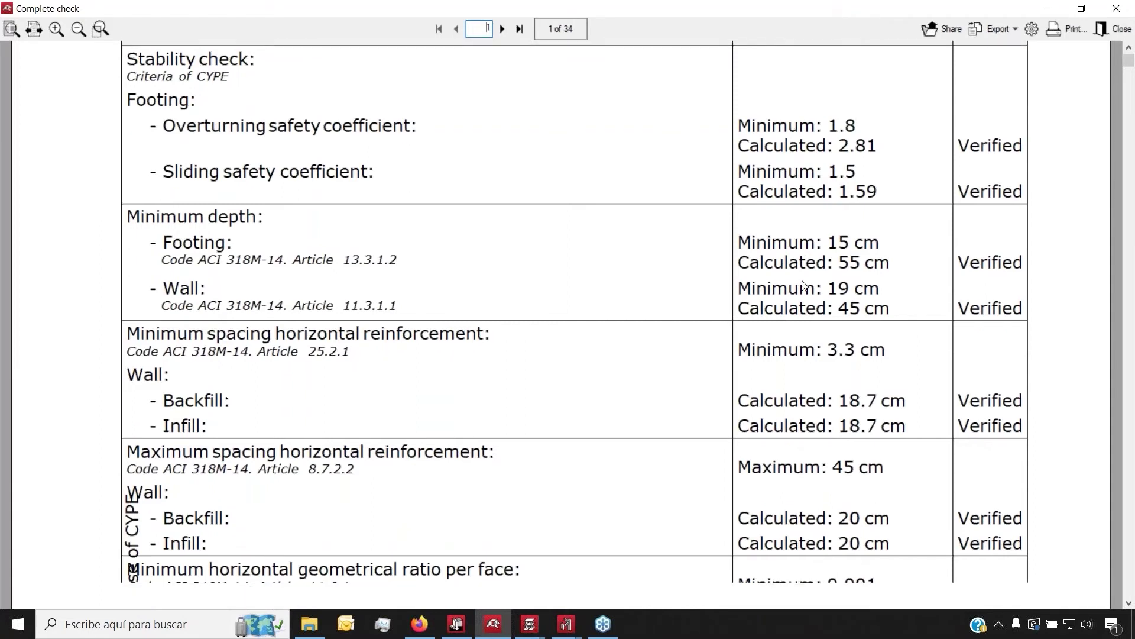
pyautogui.scroll(-20, 804, 284)
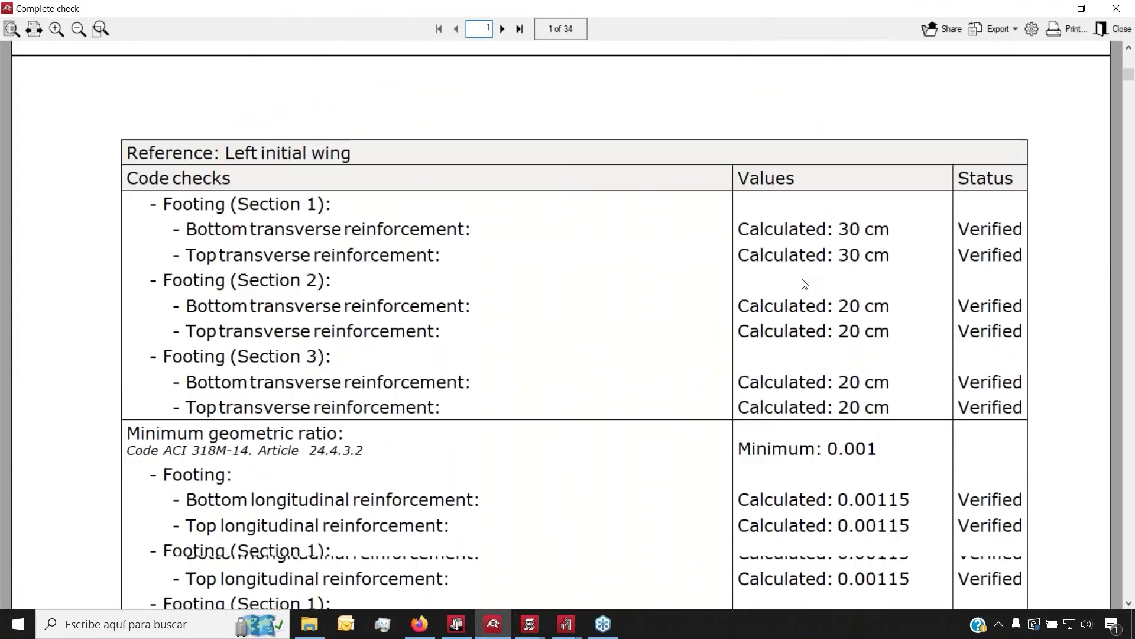
pyautogui.scroll(-20, 502, 292)
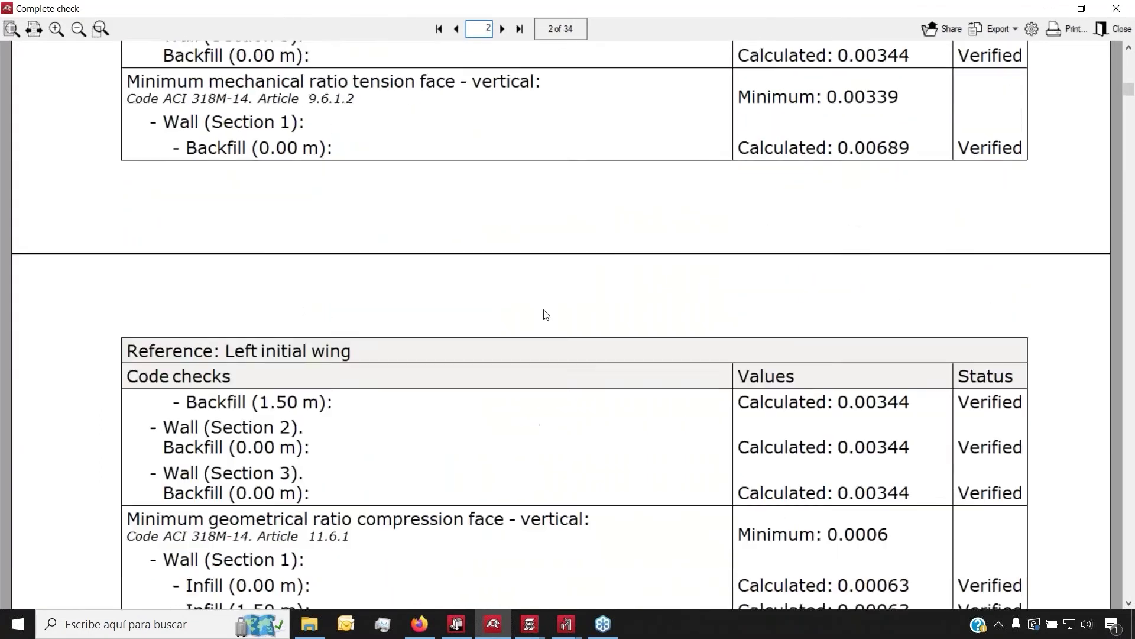
pyautogui.scroll(-20, 385, 289)
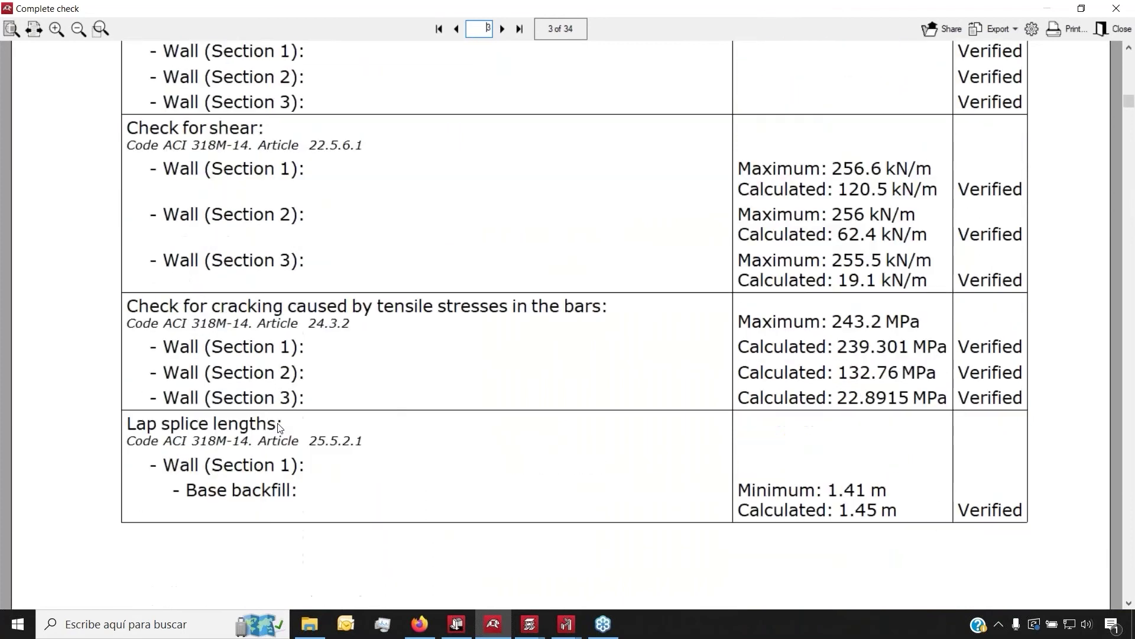
pyautogui.scroll(-20, 699, 452)
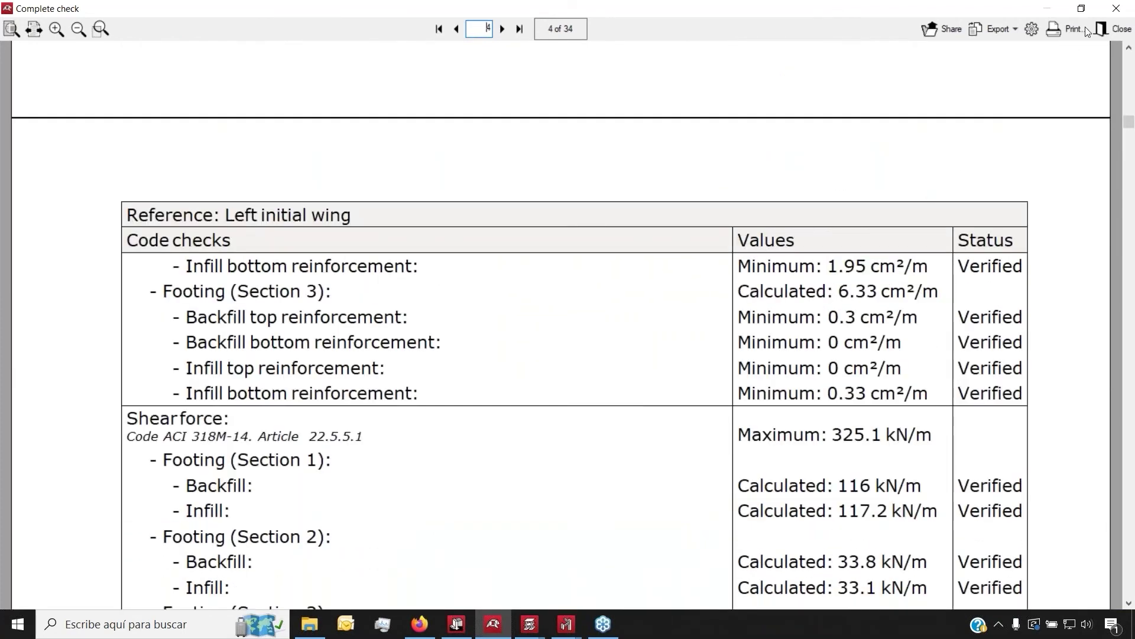
pyautogui.moveTo(1129, 129); pyautogui.dragTo(982, 71)
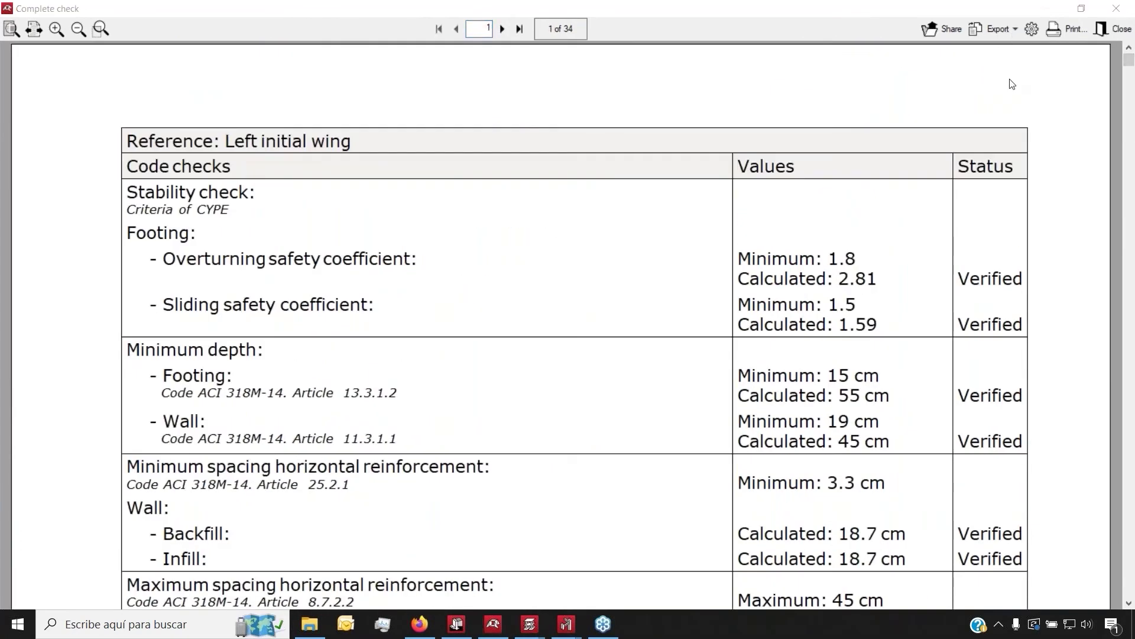
pyautogui.click(1008, 24)
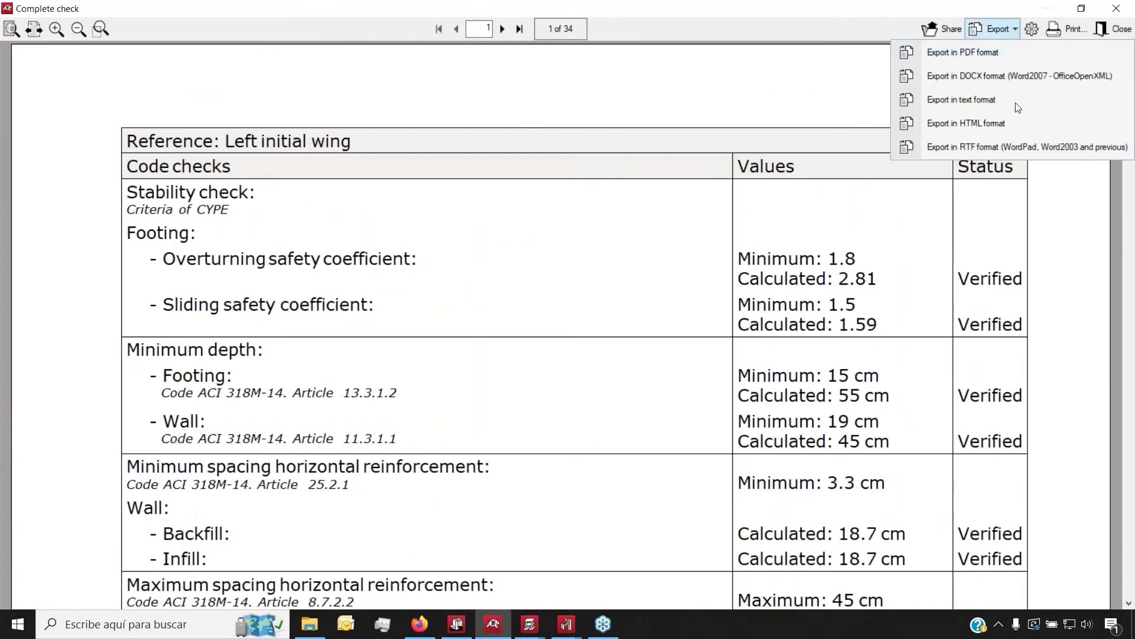
# Look over the complete check report's export formats and print options, and leave the report without exporting or printing.
pyautogui.click(1012, 101)
pyautogui.click(1003, 30)
pyautogui.click(999, 29)
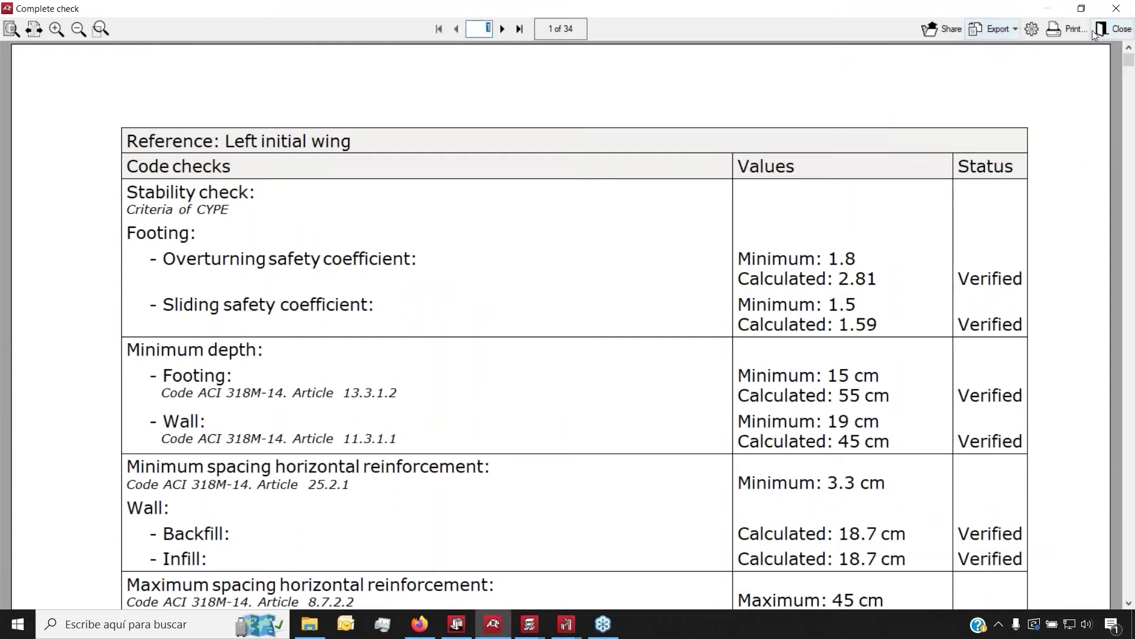
pyautogui.click(1067, 28)
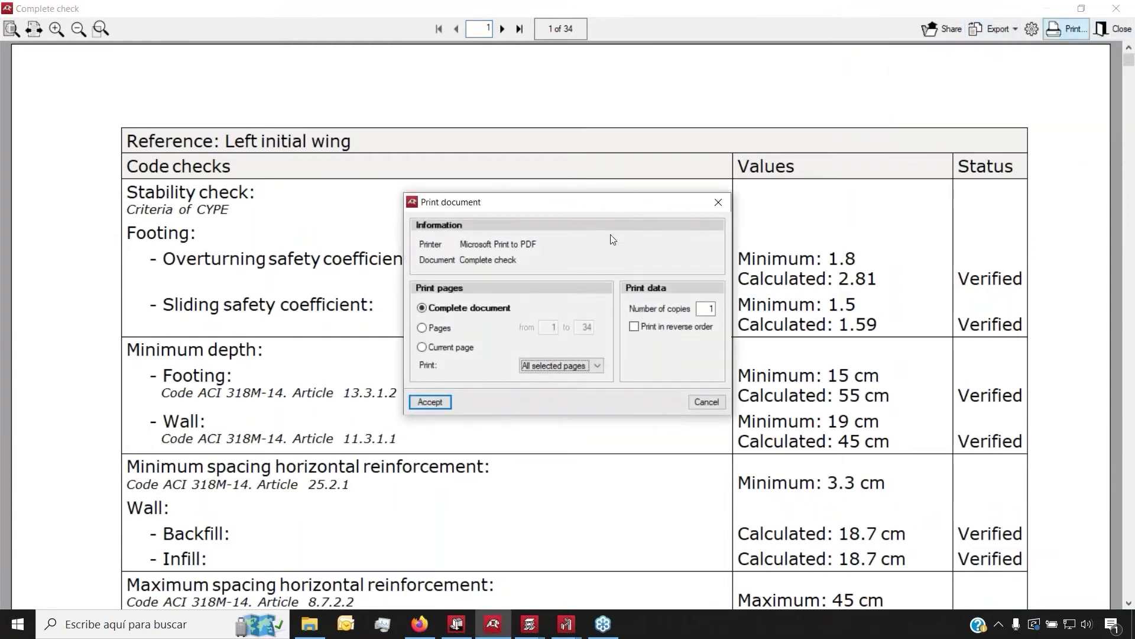
pyautogui.click(700, 402)
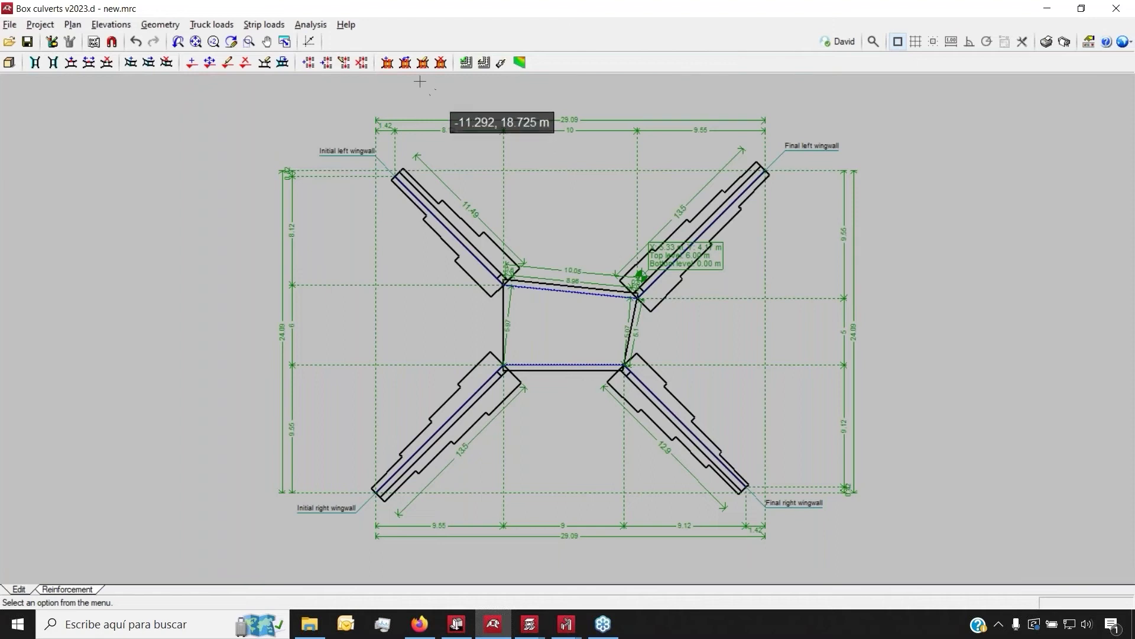
# Review the culvert module's reinforcement in the top slab, the bottom slab and the cross-section.
pyautogui.click(62, 590)
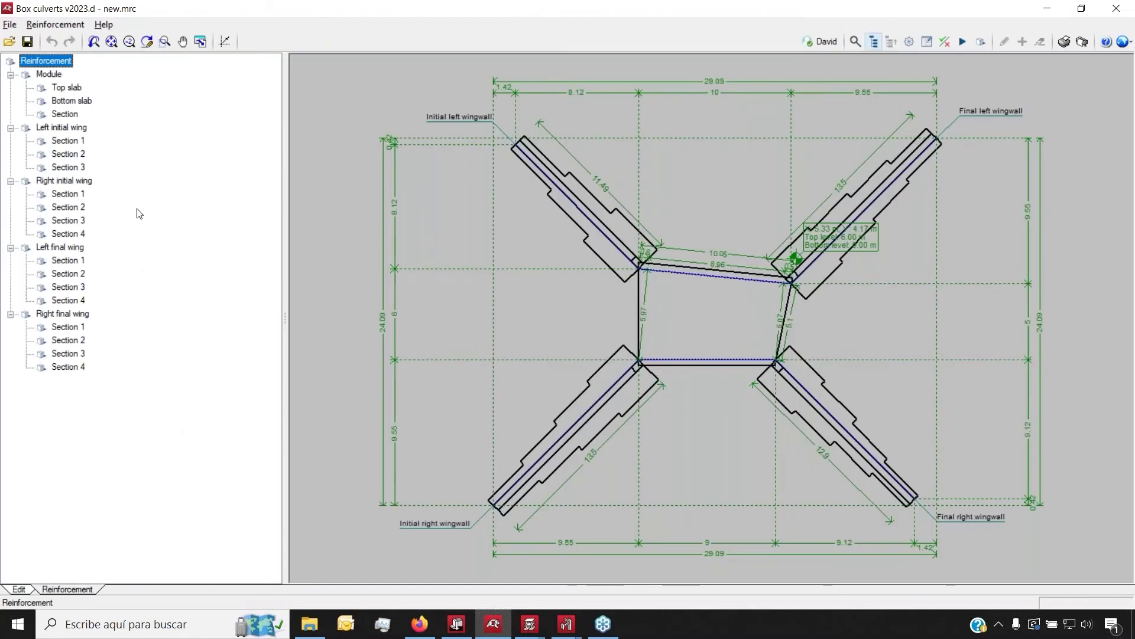
pyautogui.click(67, 87)
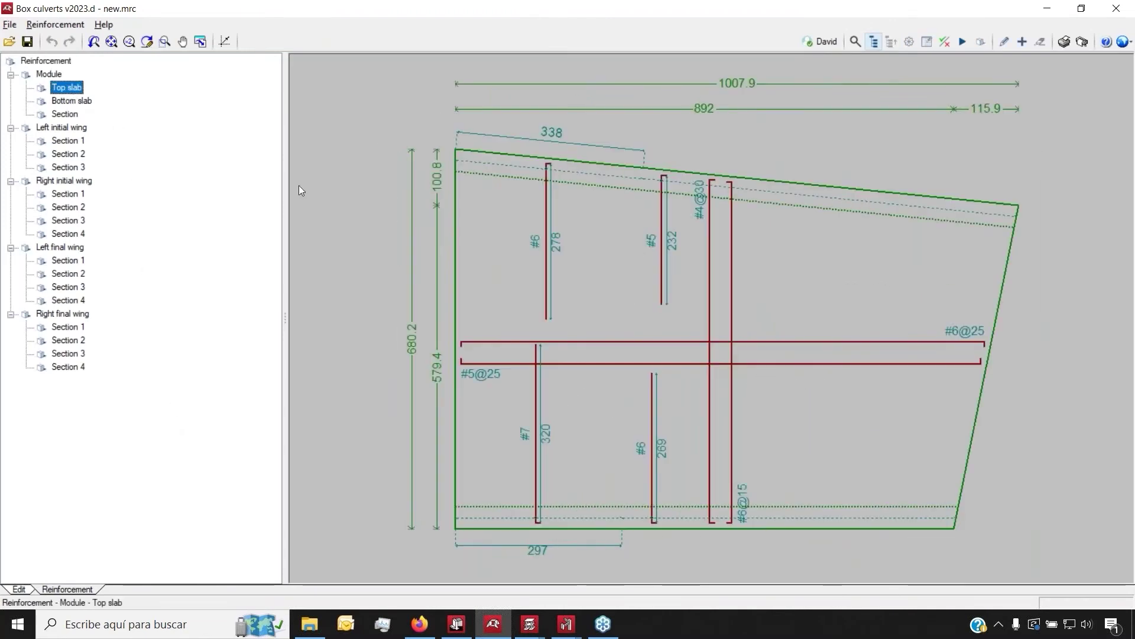
pyautogui.click(72, 101)
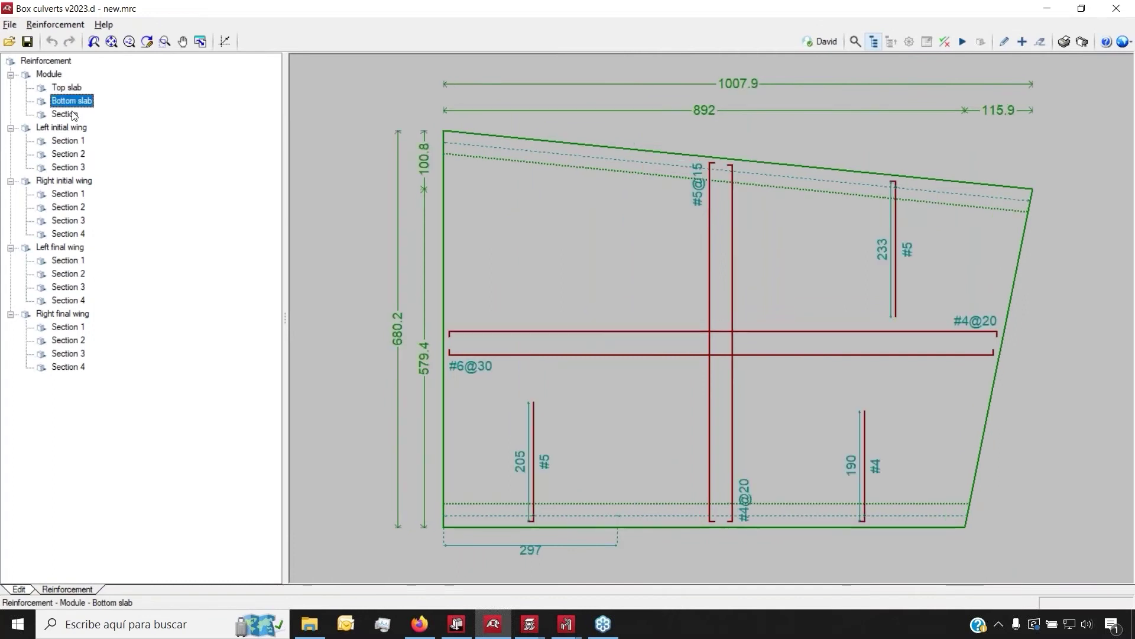
pyautogui.click(65, 114)
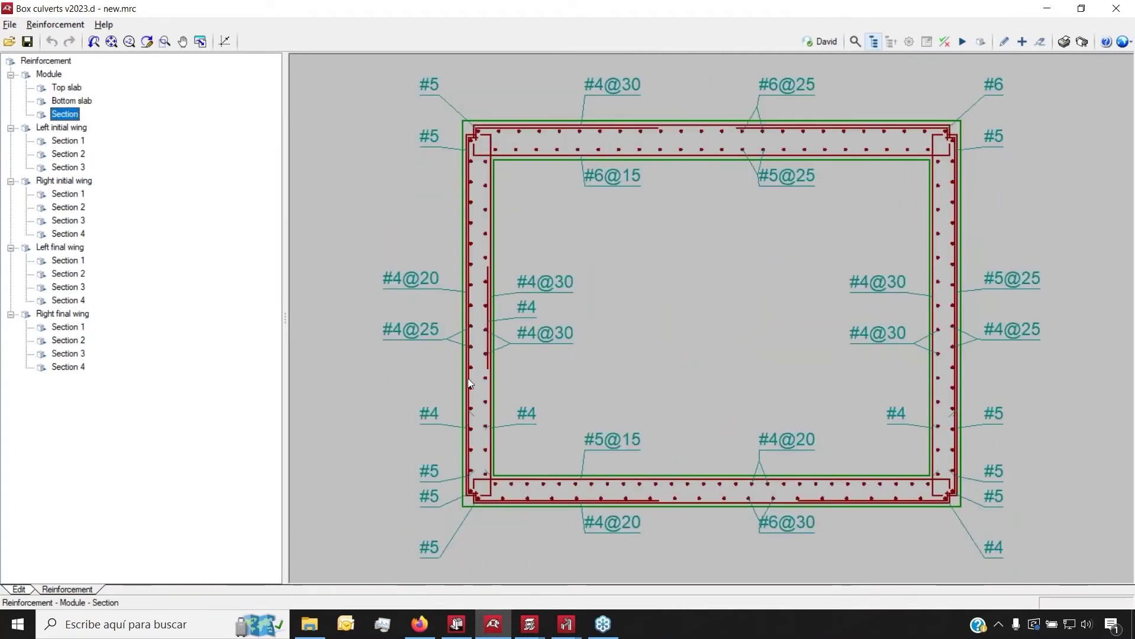
pyautogui.scroll(-3, 467, 378)
pyautogui.scroll(2, 525, 342)
pyautogui.scroll(1, 292, 227)
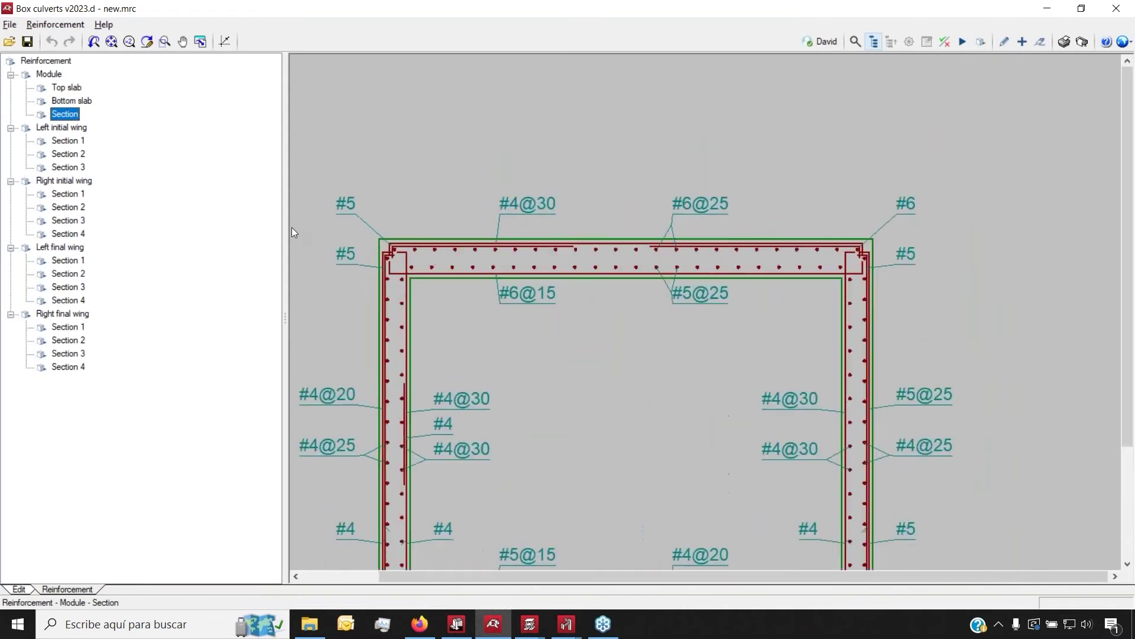
# View the editable settings of the top slab's exterior transverse base reinforcement without changing them, and inspect the bars at the section's upper corner.
pyautogui.scroll(2, 292, 227)
pyautogui.click(656, 196)
pyautogui.moveTo(659, 197); pyautogui.dragTo(466, 198)
pyautogui.click(488, 218)
pyautogui.click(489, 218)
pyautogui.press('Tab')
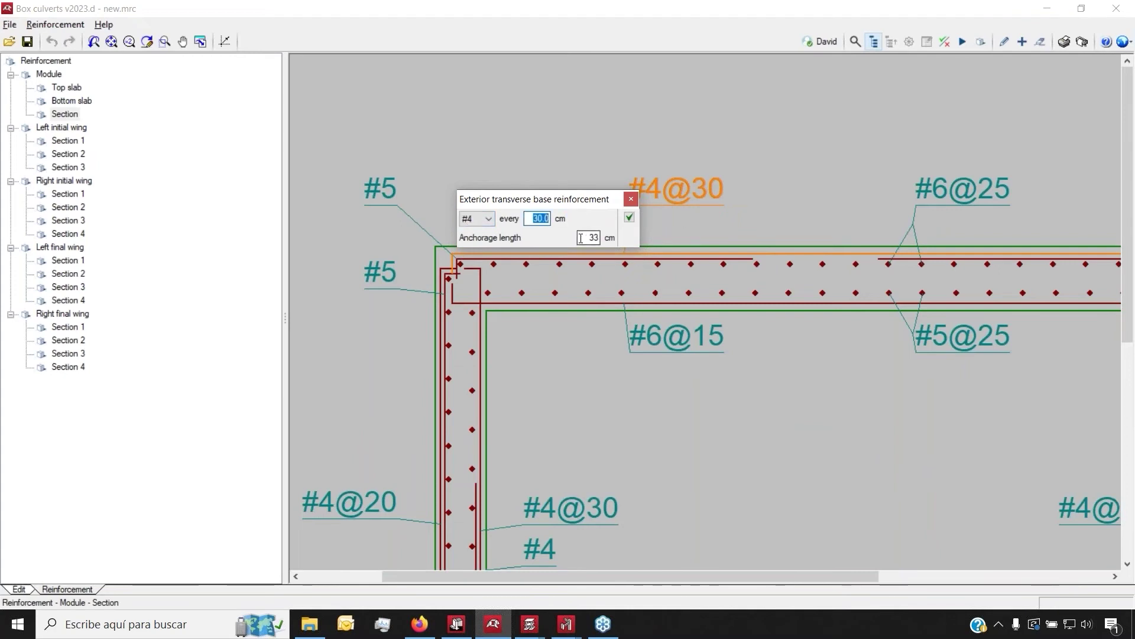
pyautogui.click(631, 199)
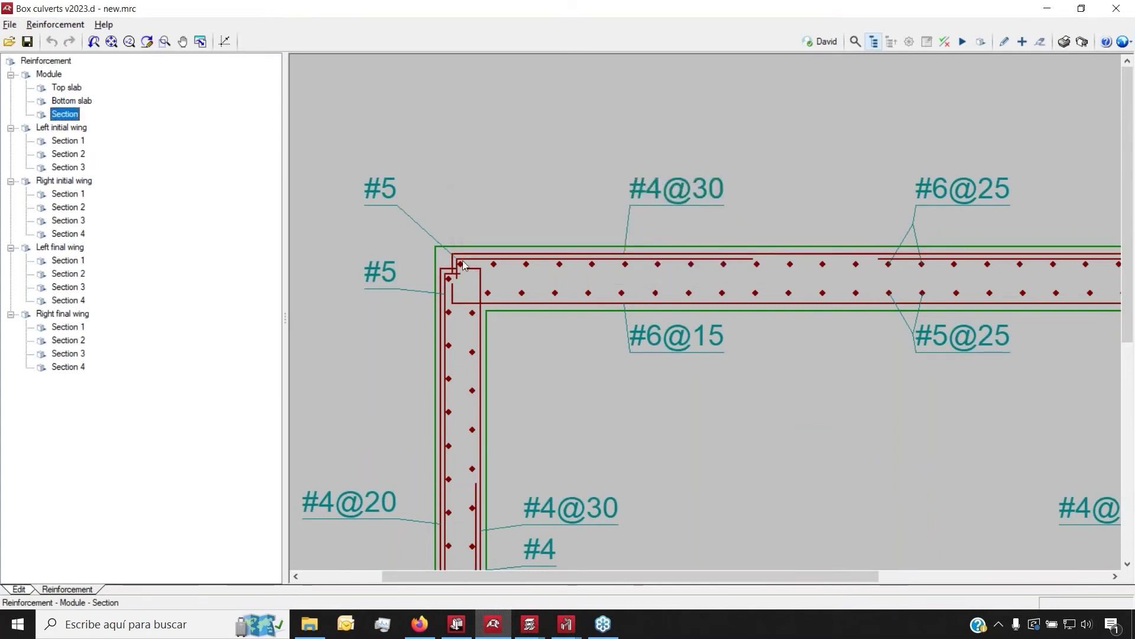
pyautogui.scroll(5, 459, 264)
pyautogui.scroll(-4, 453, 249)
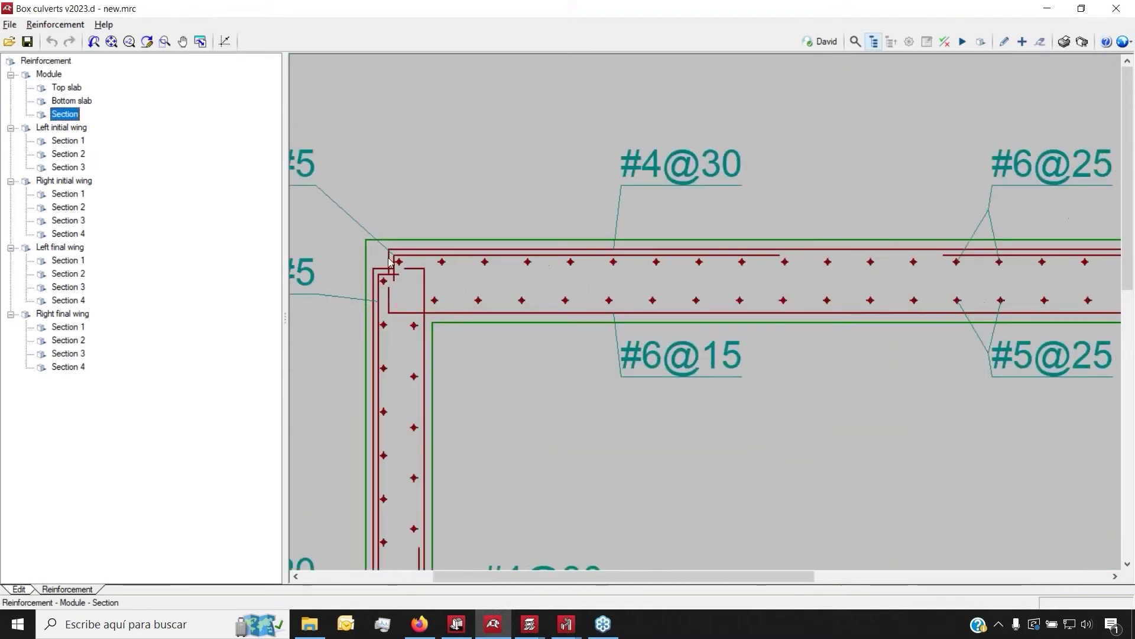
pyautogui.scroll(-2, 391, 266)
pyautogui.scroll(-1, 577, 252)
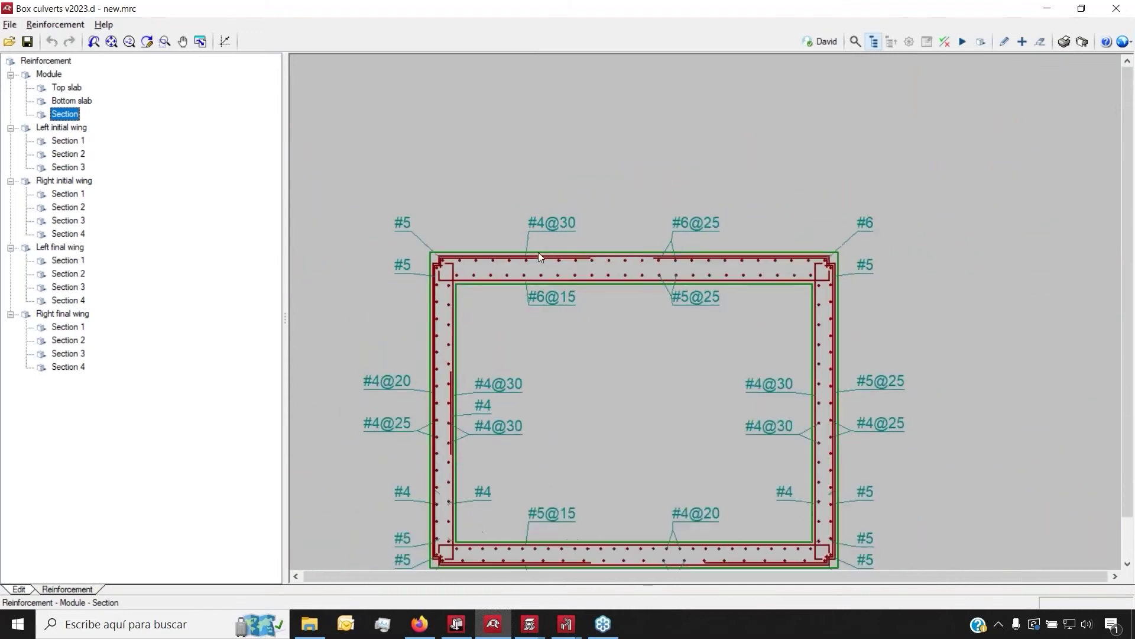
pyautogui.scroll(-2, 546, 258)
pyautogui.scroll(2, 627, 266)
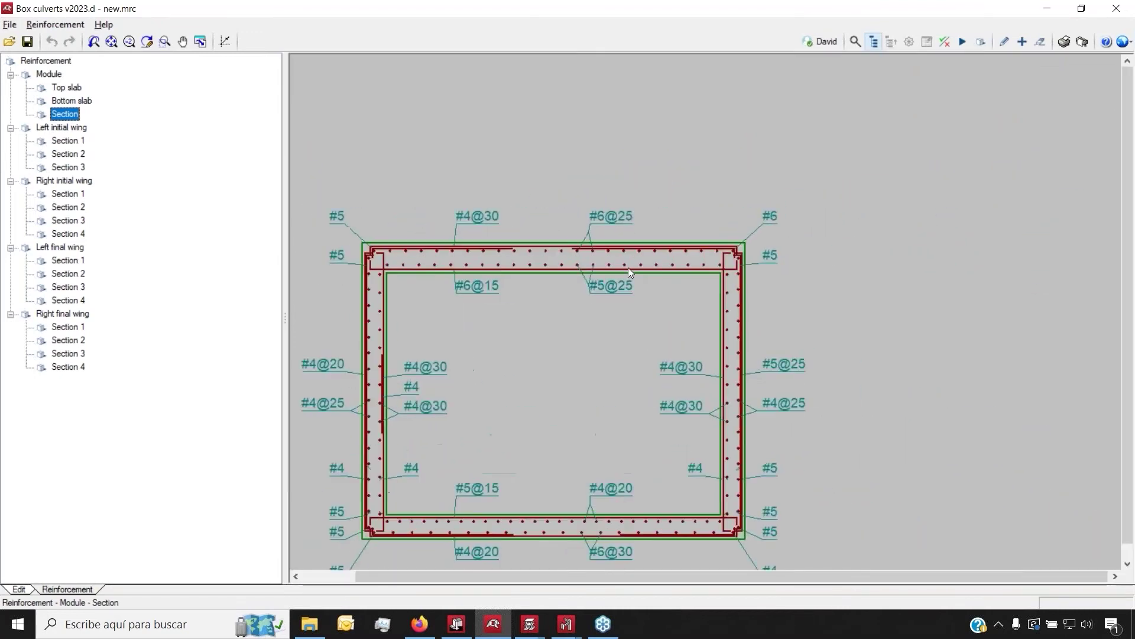
# Review the reinforcement sections of the left and right initial and final wings, ending with Section 4 of the right final wing.
pyautogui.click(75, 142)
pyautogui.click(75, 154)
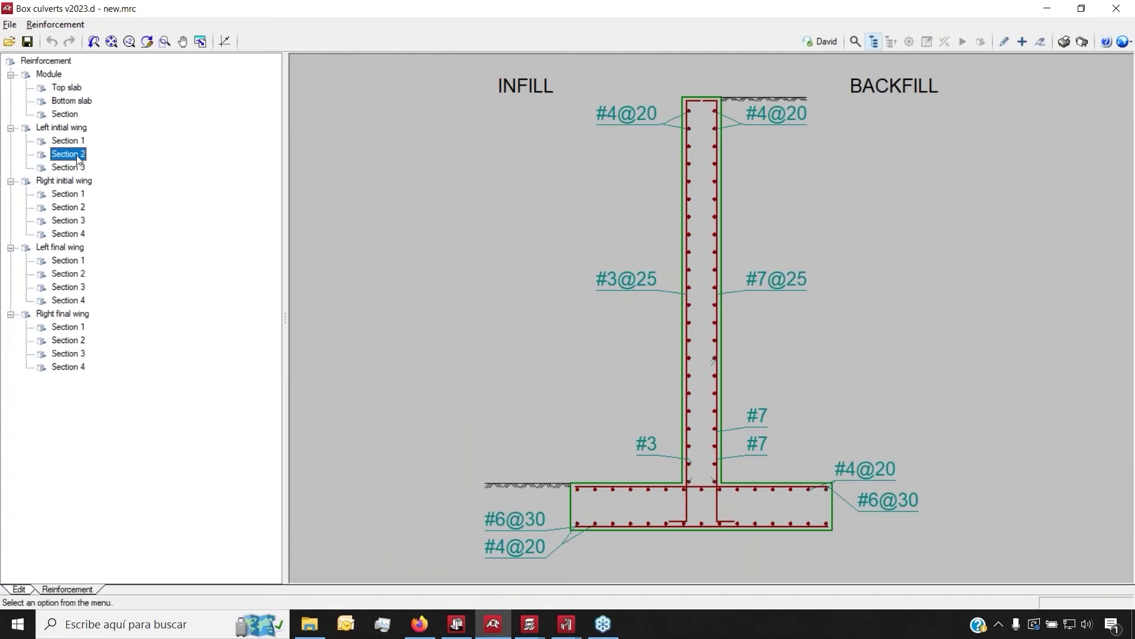
pyautogui.click(76, 169)
pyautogui.click(73, 221)
pyautogui.click(72, 234)
pyautogui.click(71, 274)
pyautogui.click(74, 287)
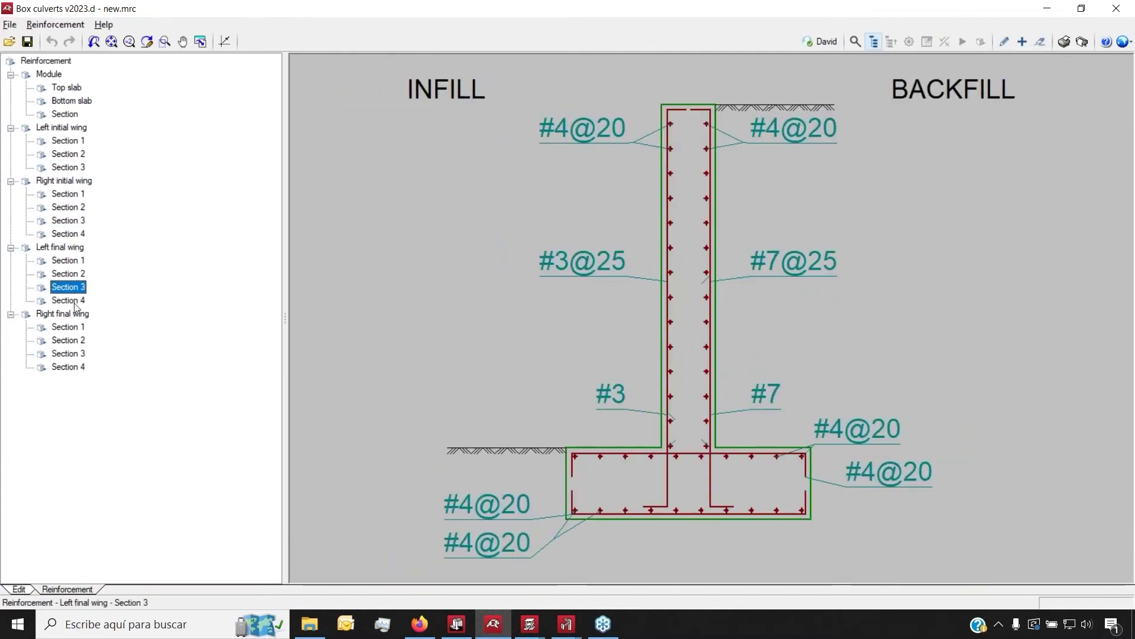
pyautogui.click(72, 300)
pyautogui.click(68, 327)
pyautogui.click(68, 353)
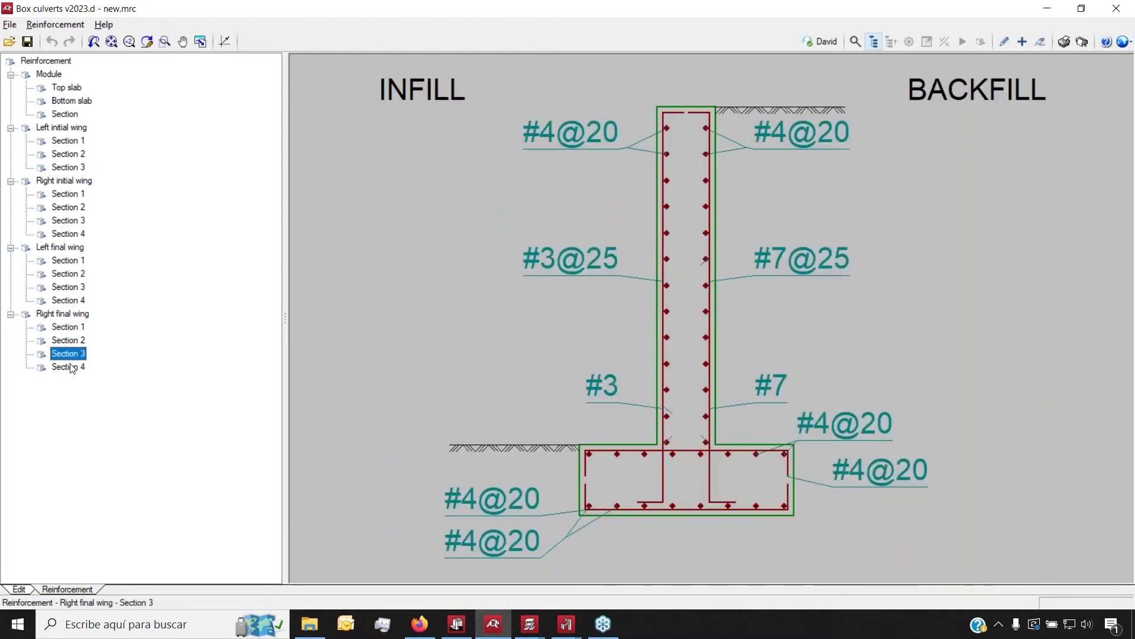
pyautogui.click(68, 367)
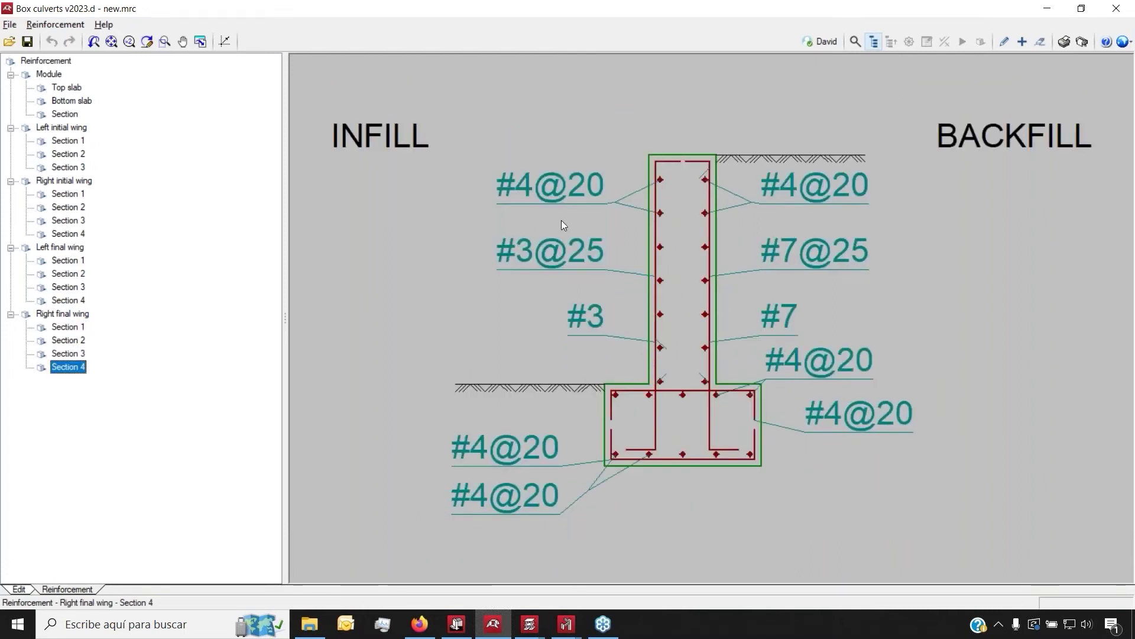
# Change the horizontal base reinforcement in Section 4 of the right final wing to #5 bars.
pyautogui.click(573, 189)
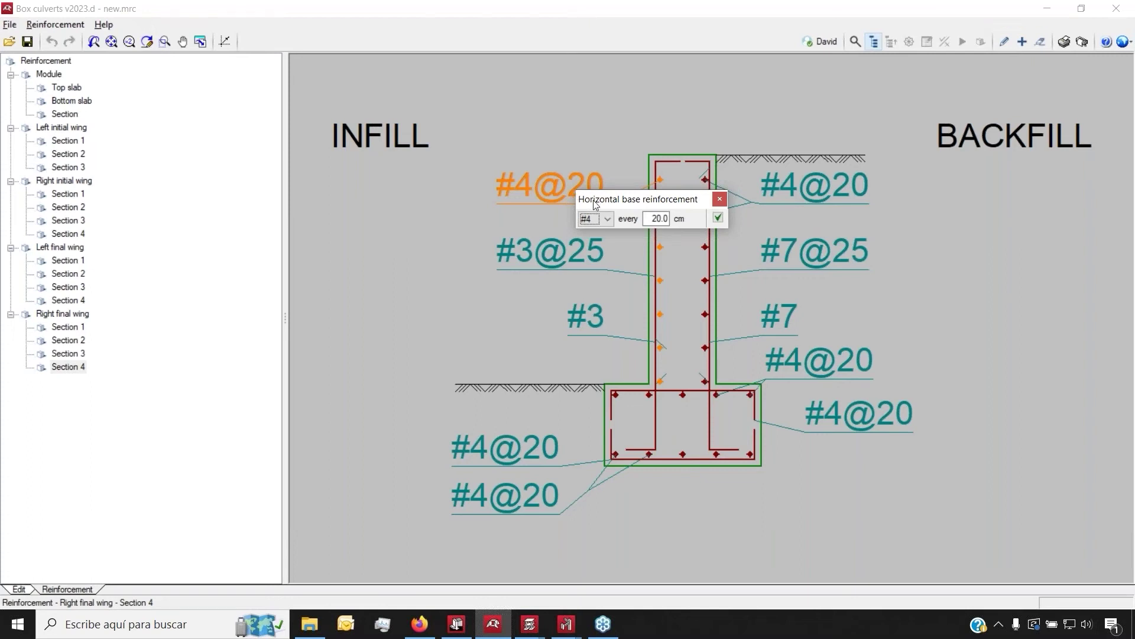
pyautogui.click(600, 219)
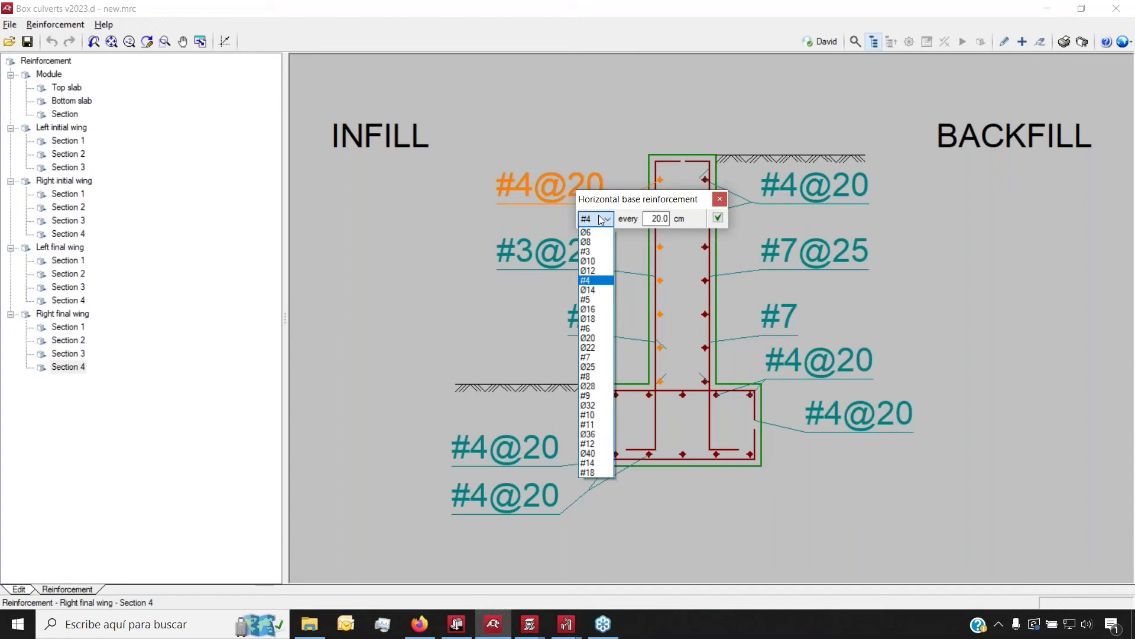
pyautogui.click(596, 299)
pyautogui.click(716, 218)
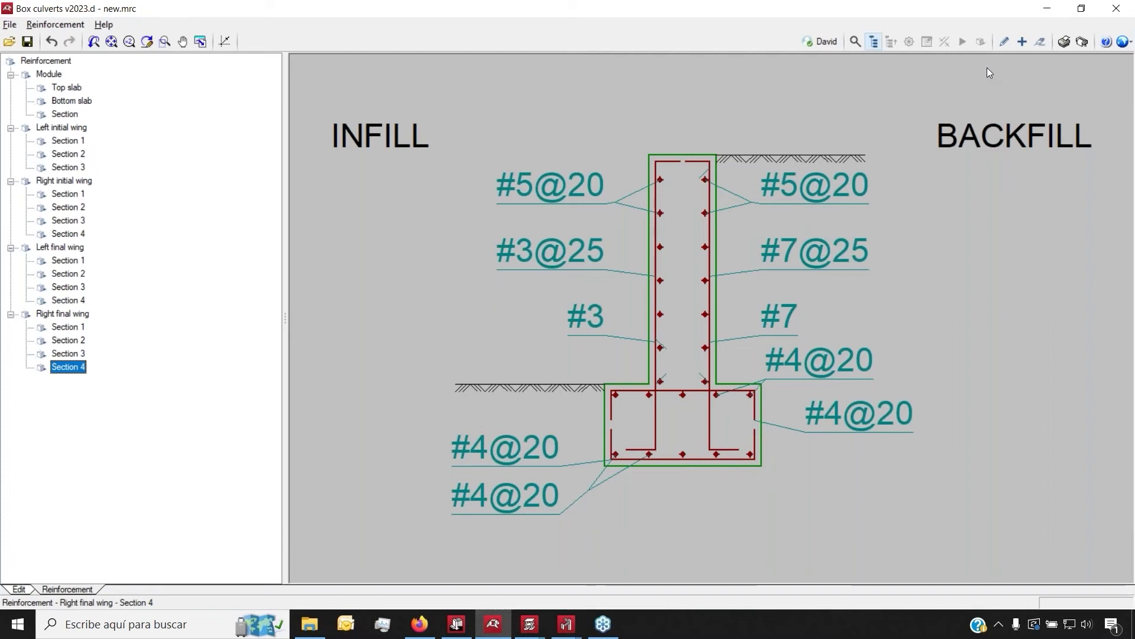
# Add a box culvert drawing for DWG output at scale 1:50 with normal text size, including all geometry views, reinforcement and quantities.
pyautogui.click(1079, 43)
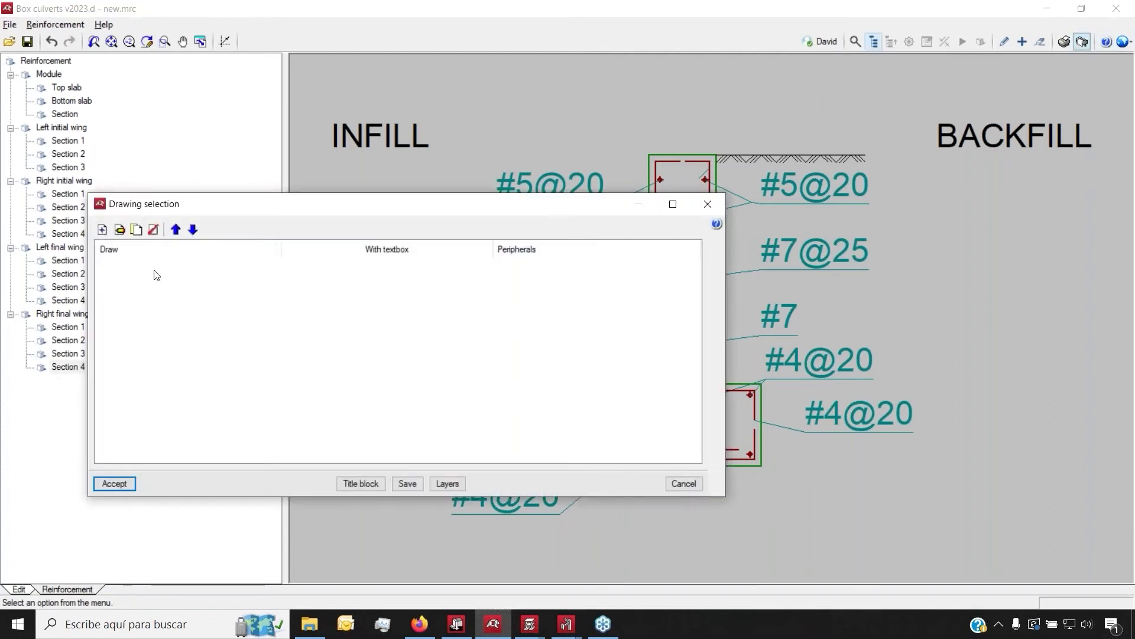
pyautogui.click(102, 229)
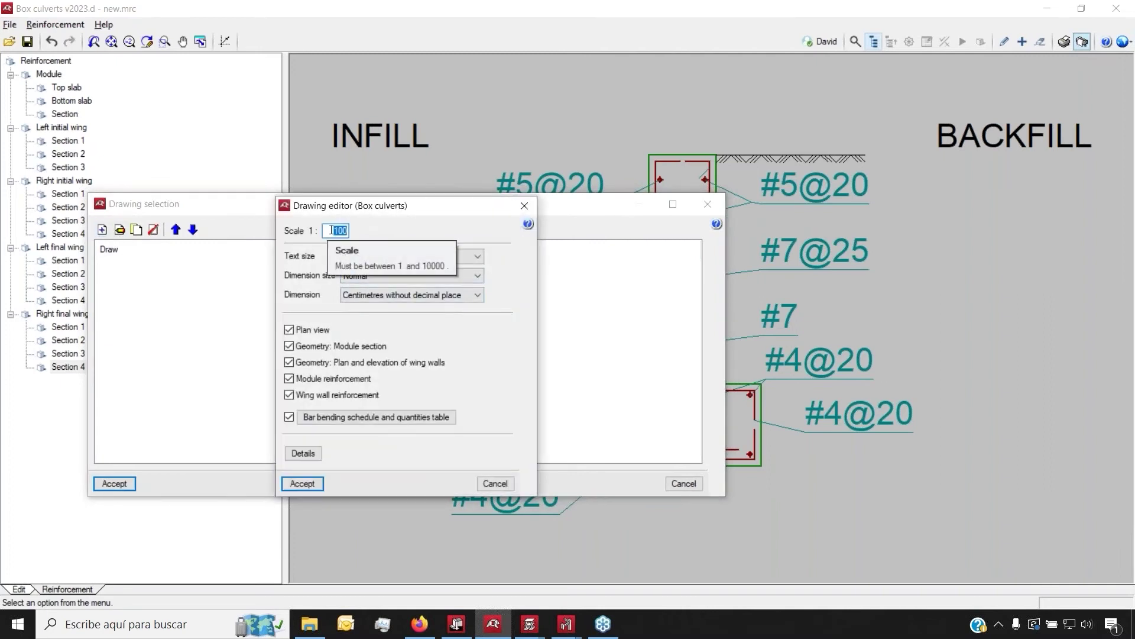
pyautogui.write('50')
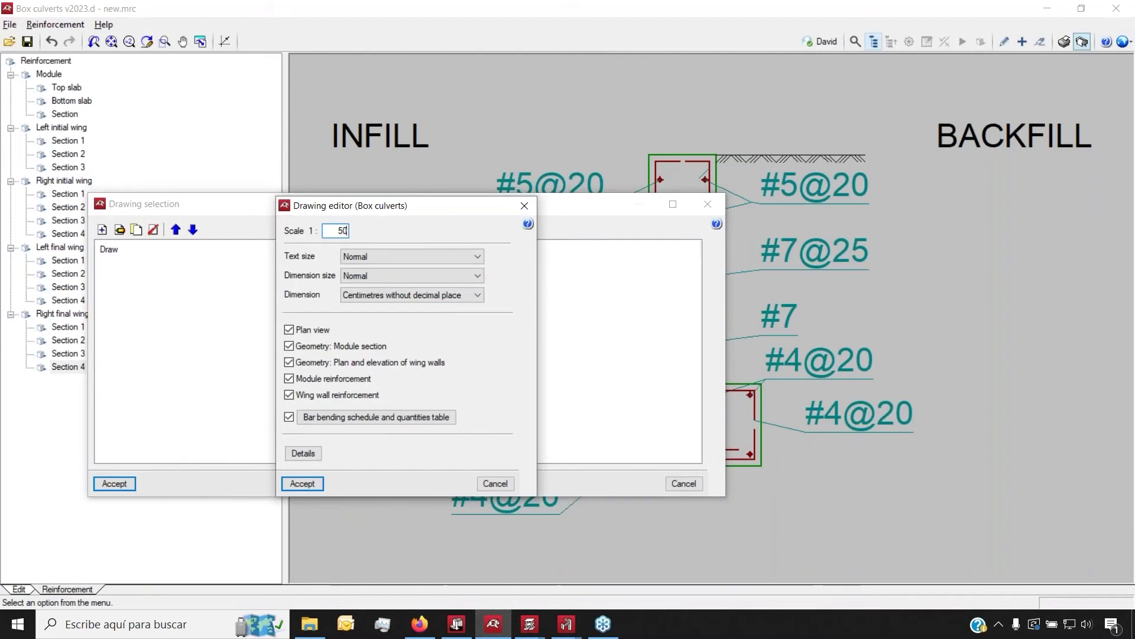
pyautogui.click(377, 256)
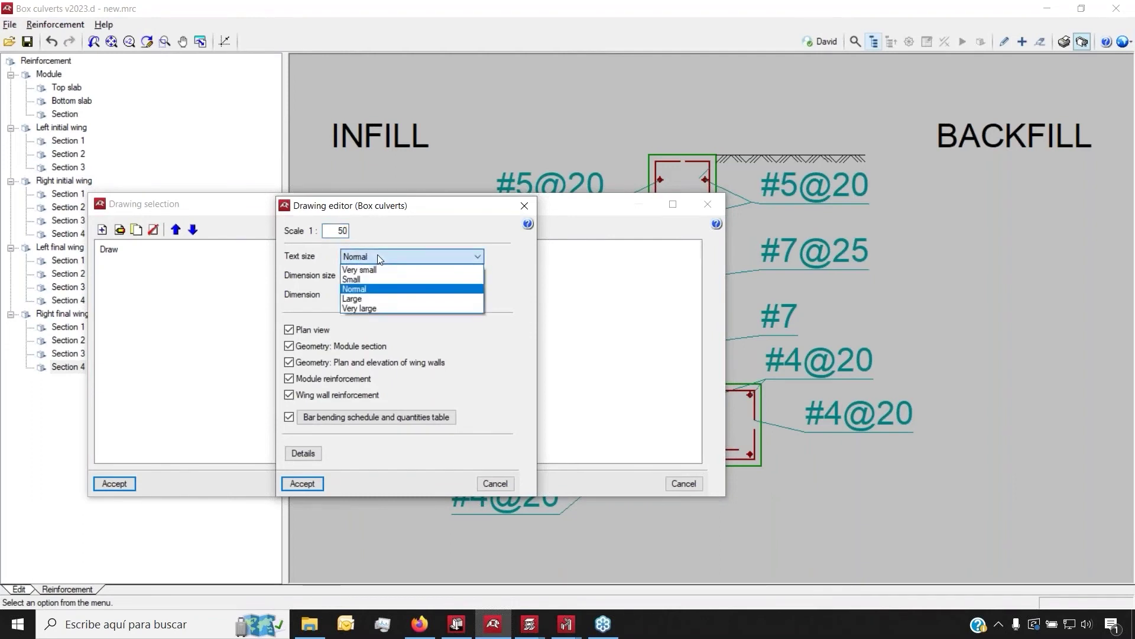
pyautogui.click(378, 254)
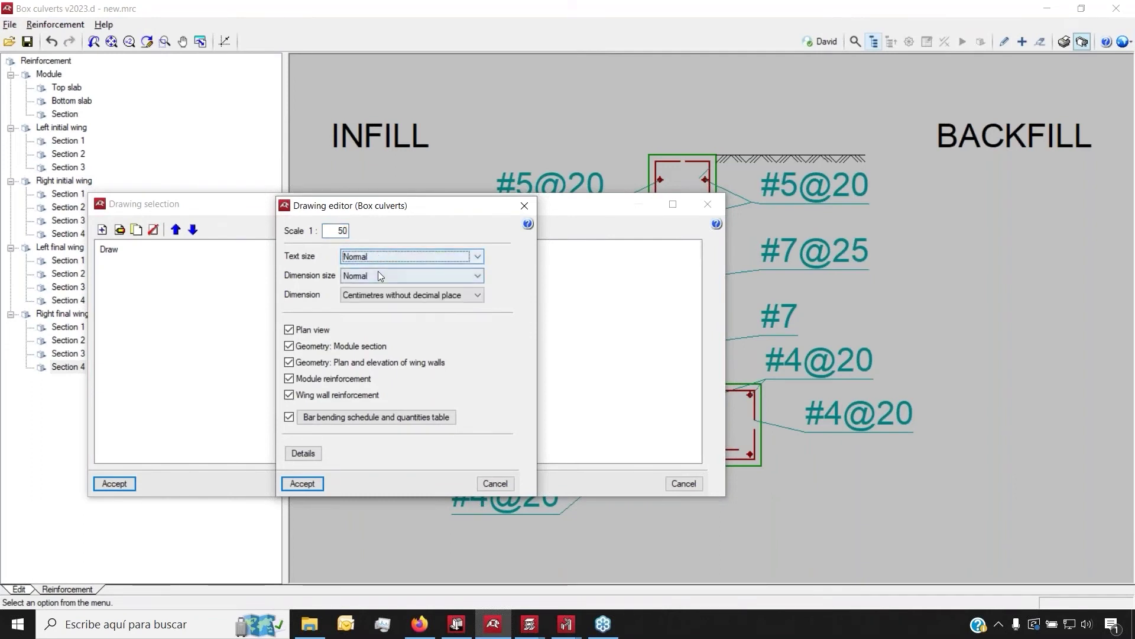
pyautogui.click(379, 276)
pyautogui.click(379, 308)
pyautogui.click(408, 295)
pyautogui.click(402, 337)
pyautogui.click(304, 483)
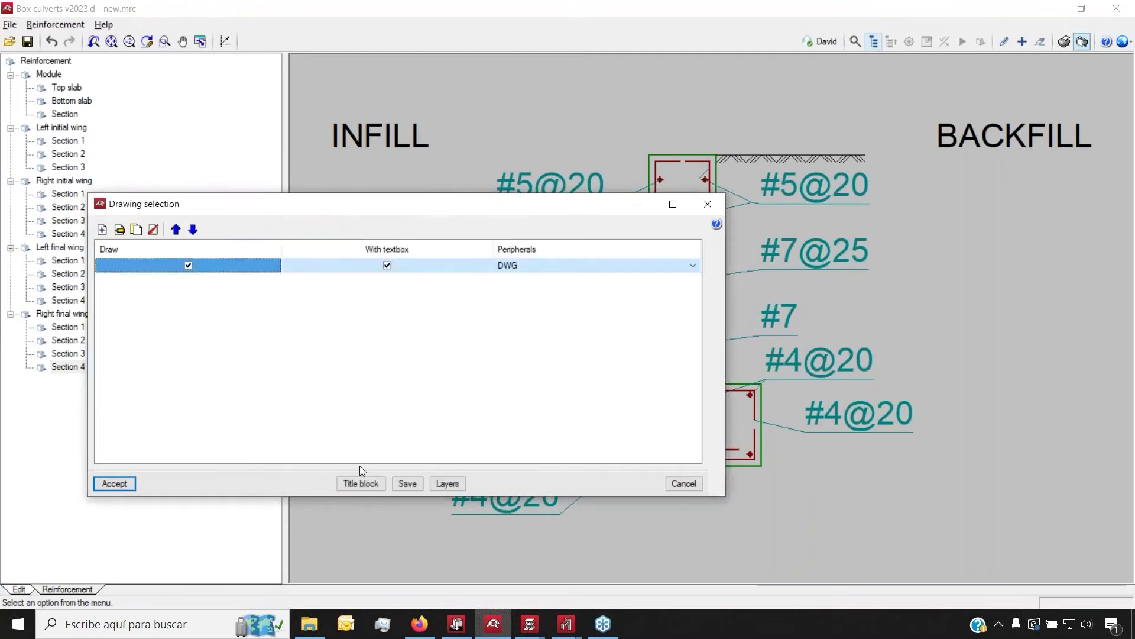
# Assign the CYPE title block to the DWG drawing and generate the drawing layouts with the title block fields left empty.
pyautogui.click(360, 484)
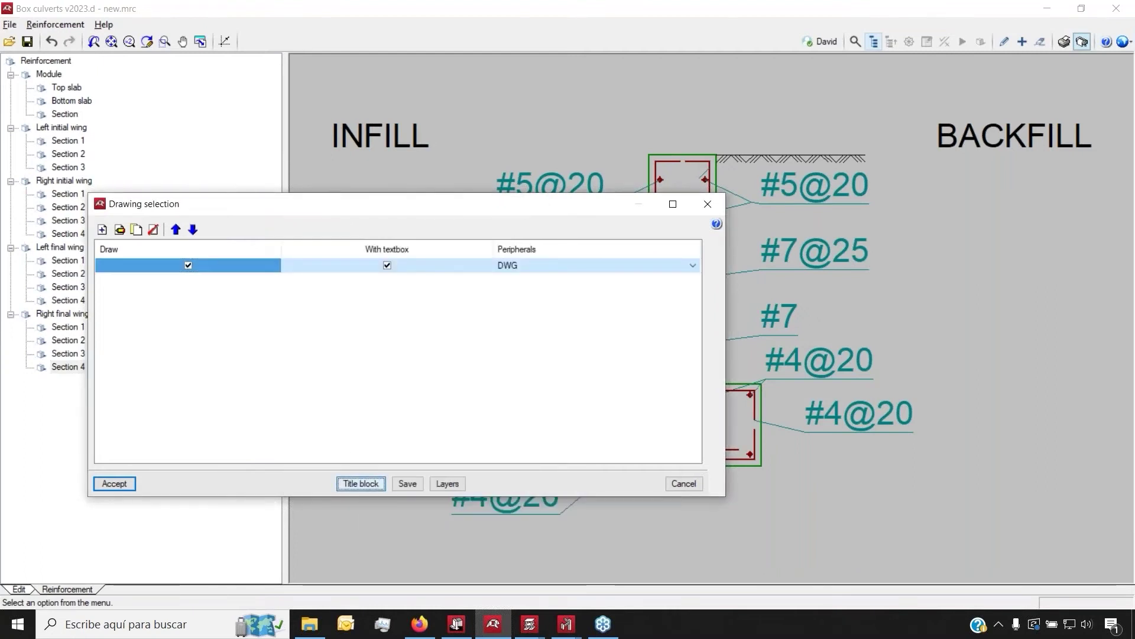
pyautogui.click(432, 204)
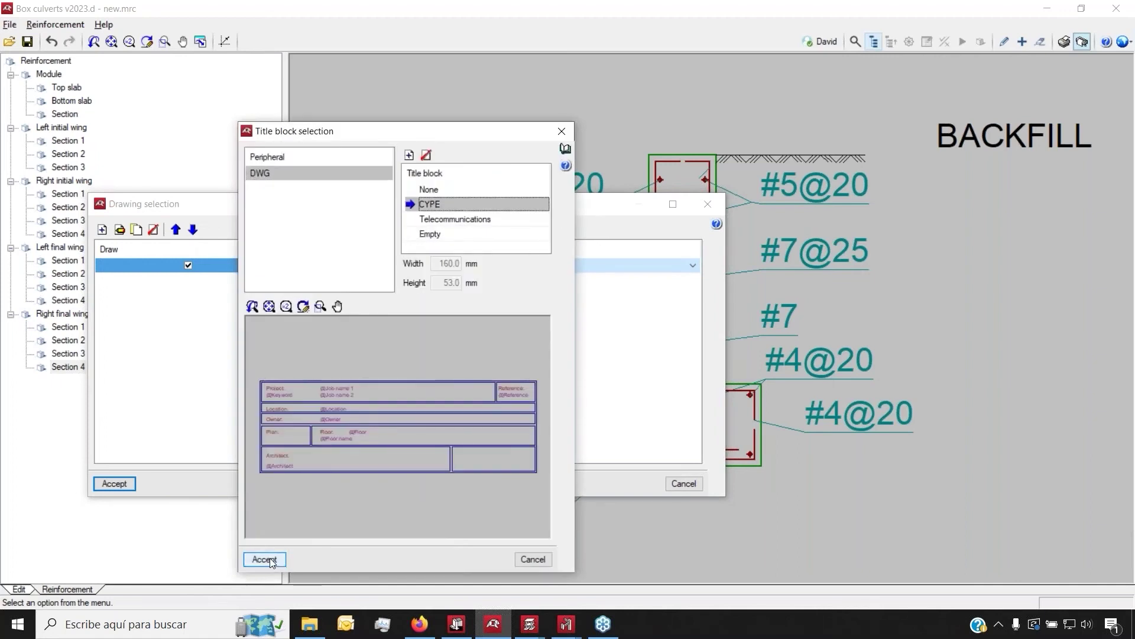
pyautogui.click(264, 559)
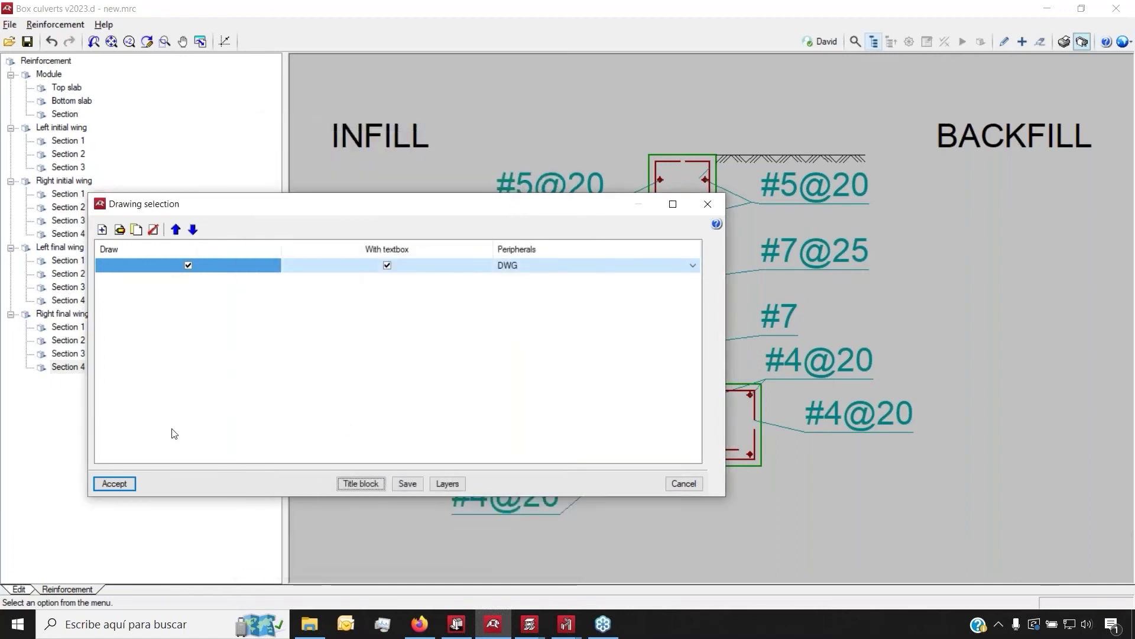
pyautogui.click(124, 483)
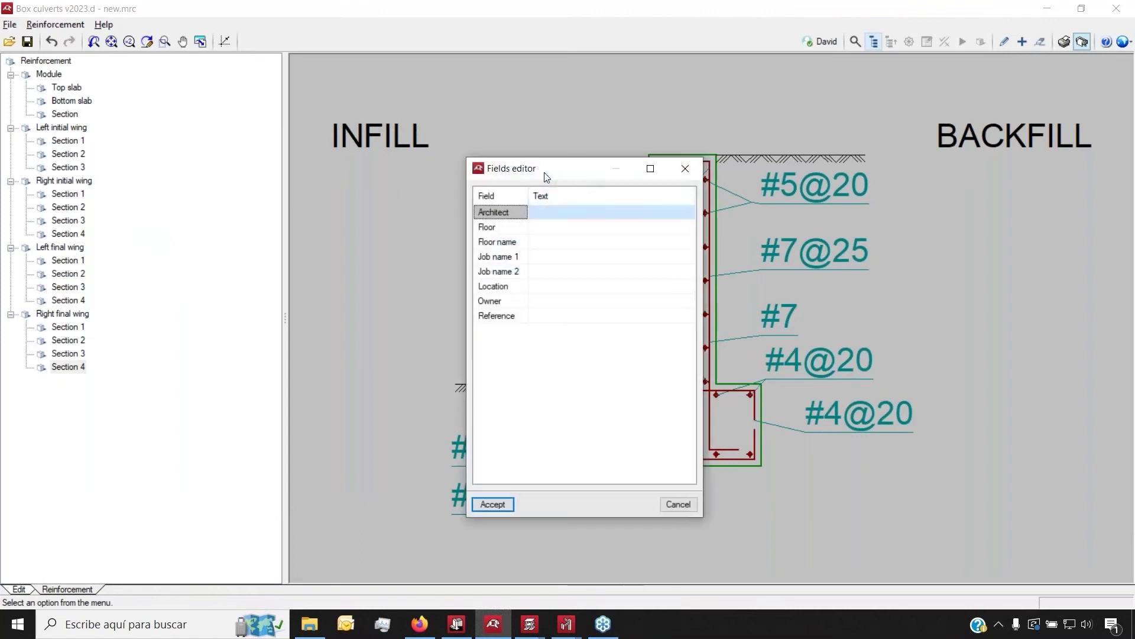
pyautogui.click(485, 505)
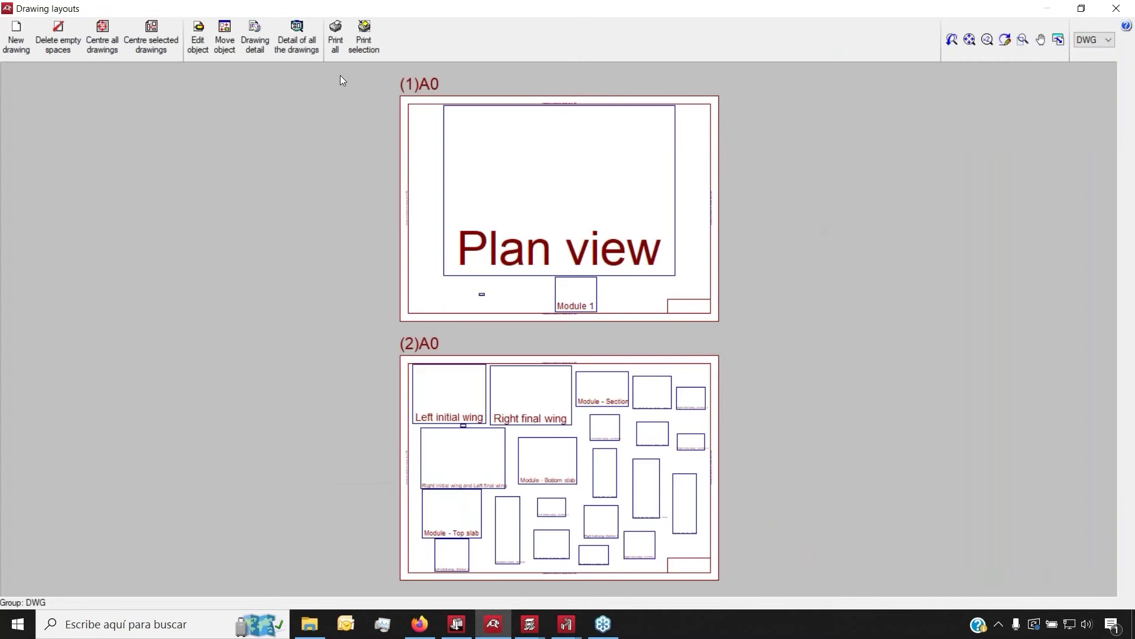
# Show the detail of all the drawings and examine the plan view, title block and reinforcement drawings on both A0 sheets.
pyautogui.click(297, 33)
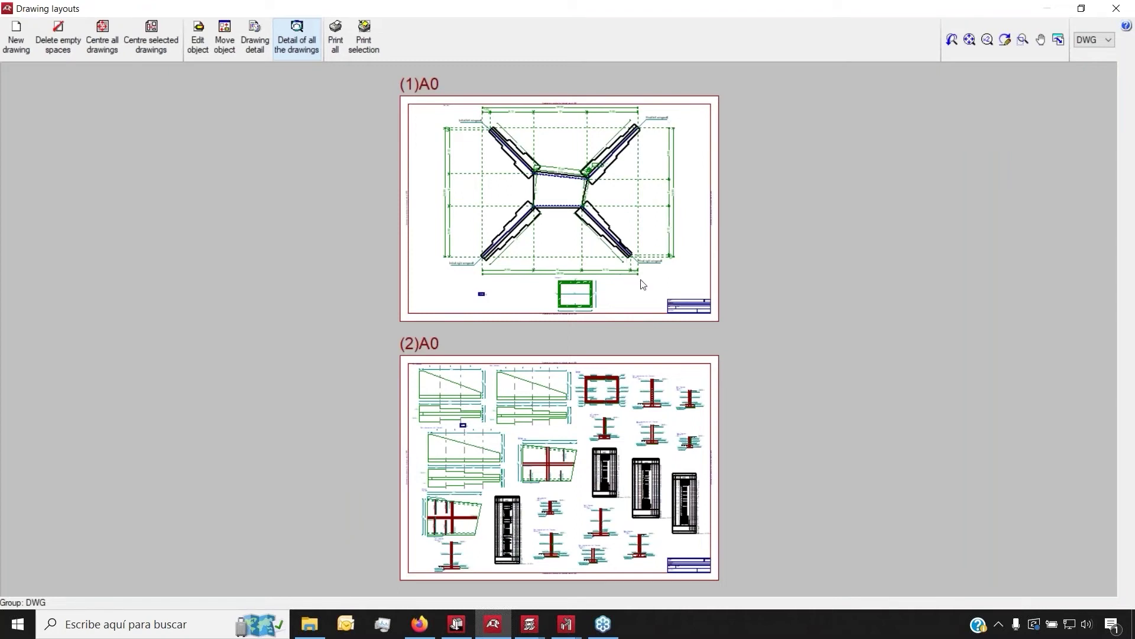
pyautogui.scroll(5, 556, 280)
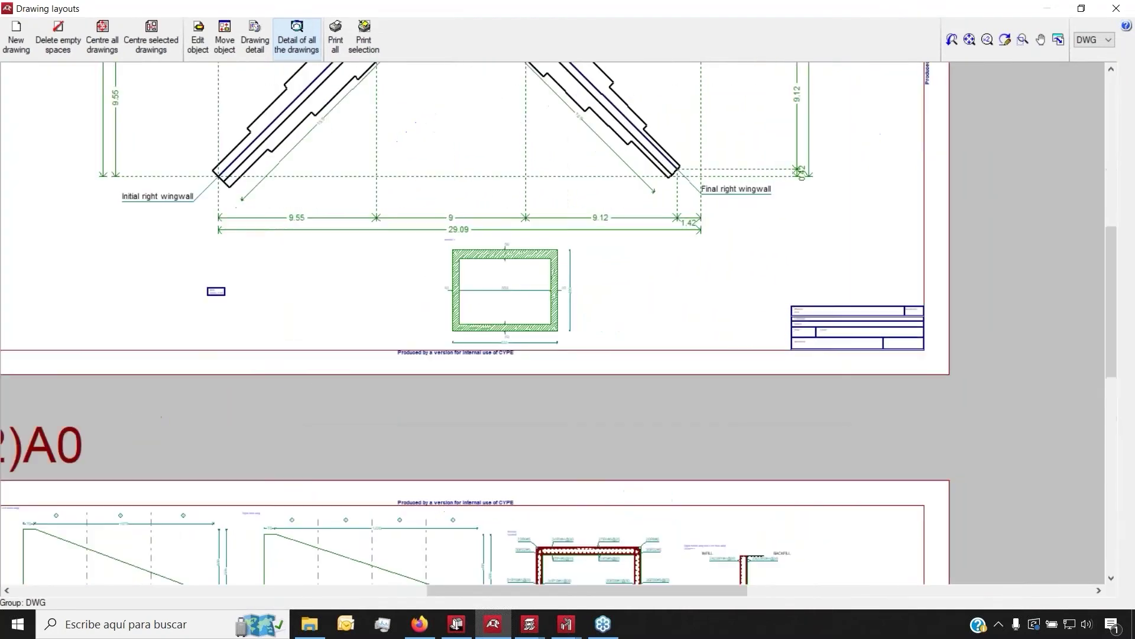
pyautogui.scroll(-4, 556, 322)
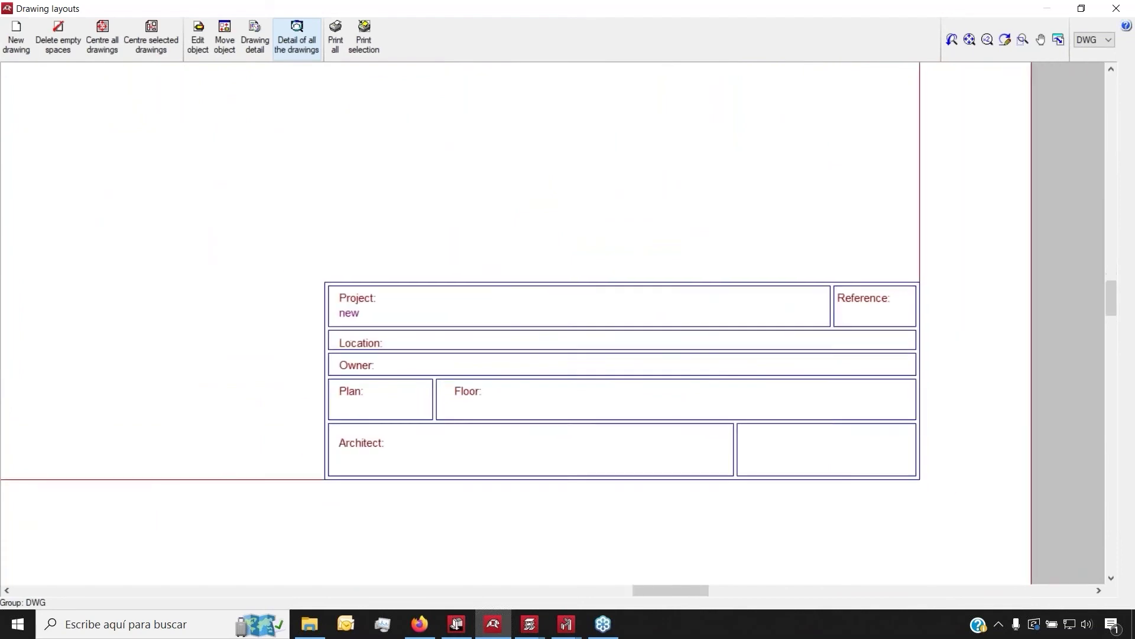
pyautogui.scroll(-5, 374, 311)
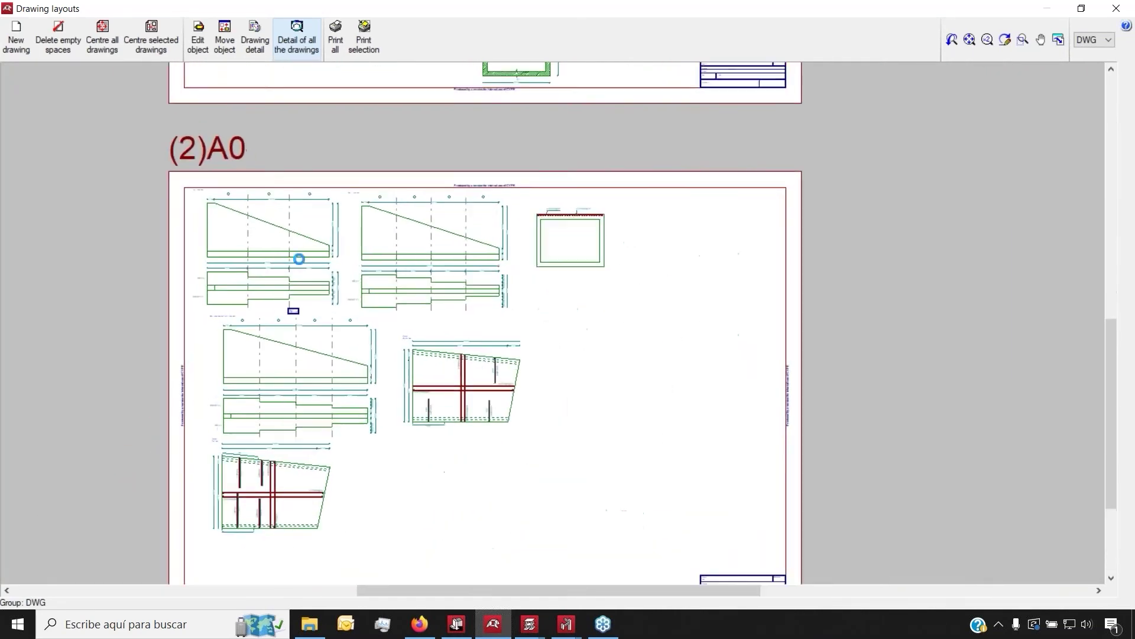
# Open the left initial wing drawing for editing and move the first section's 385 dimension text above its dimension line.
pyautogui.scroll(3, 296, 256)
pyautogui.click(198, 40)
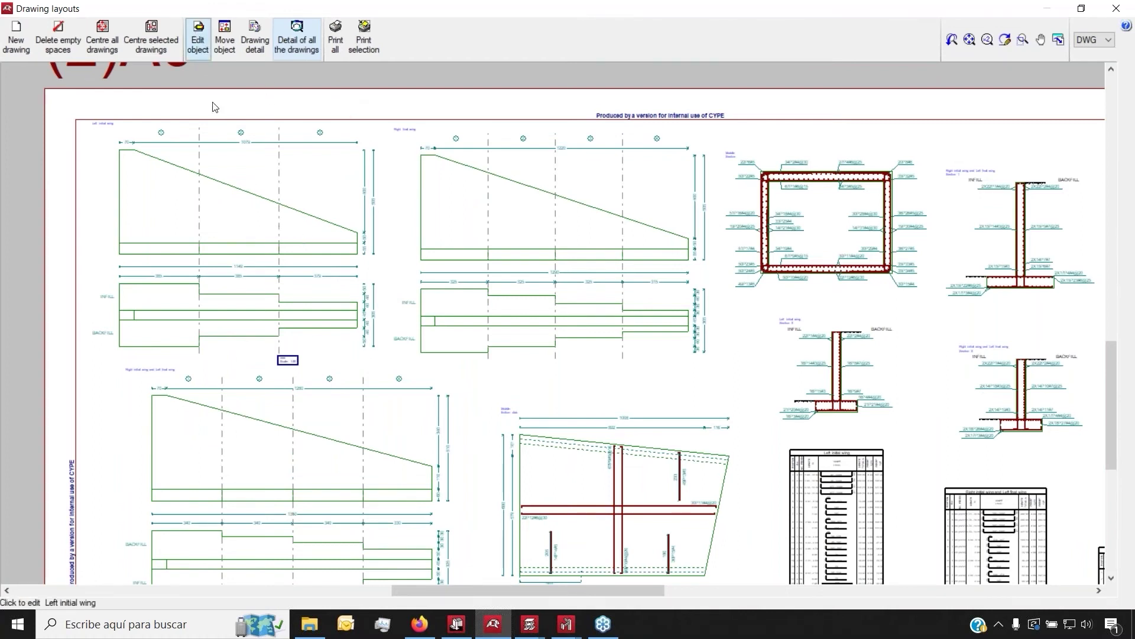
pyautogui.click(251, 189)
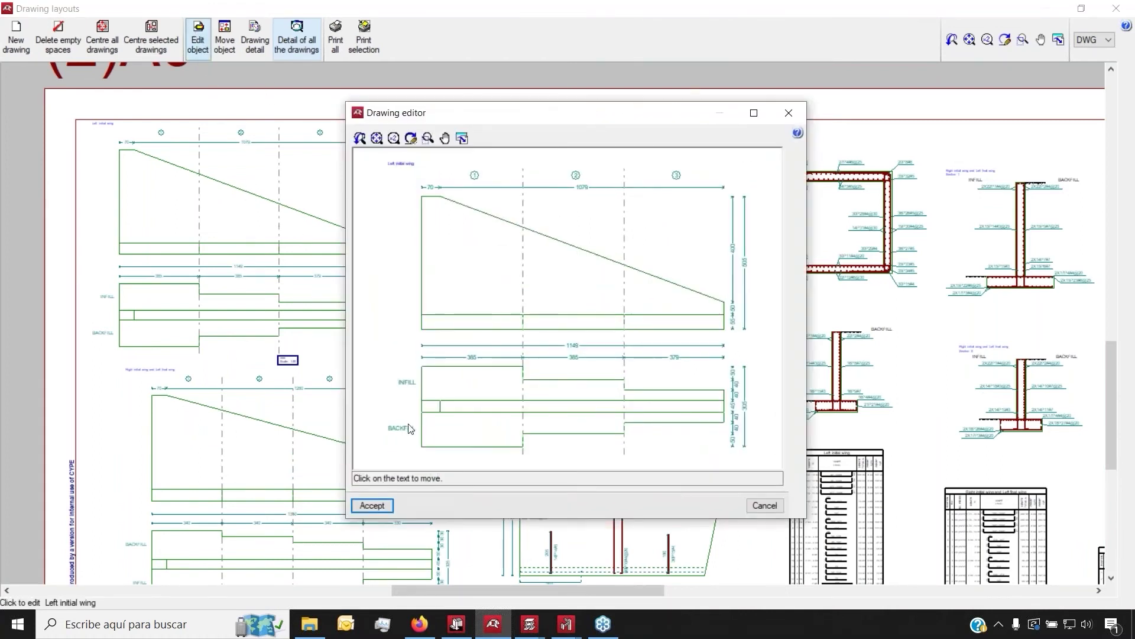
pyautogui.scroll(3, 474, 354)
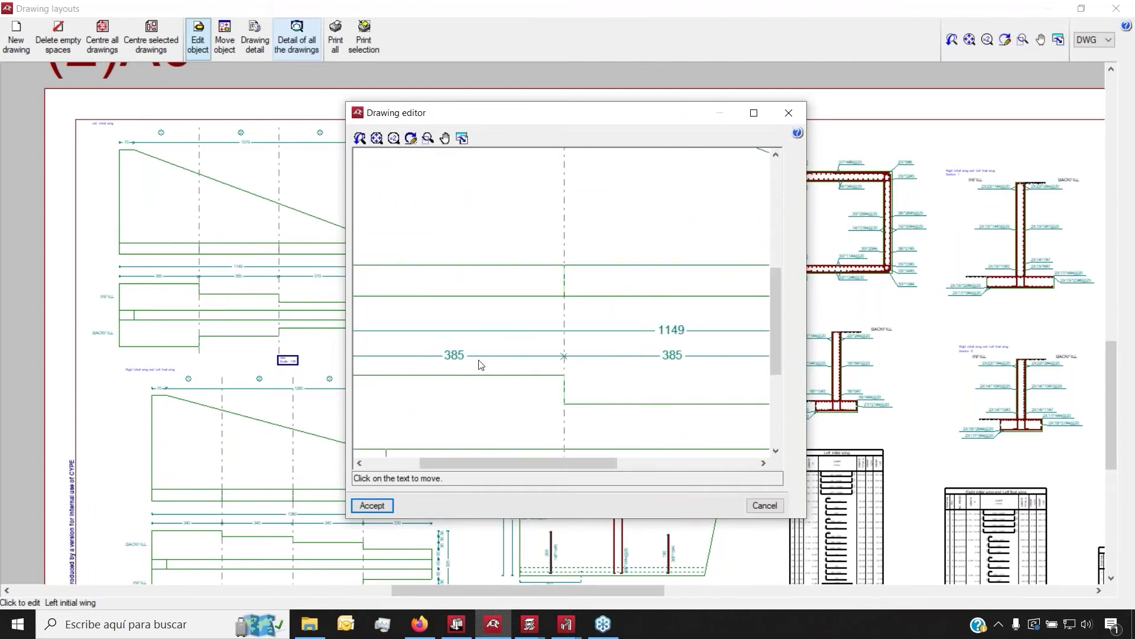
pyautogui.scroll(-2, 494, 315)
pyautogui.click(471, 332)
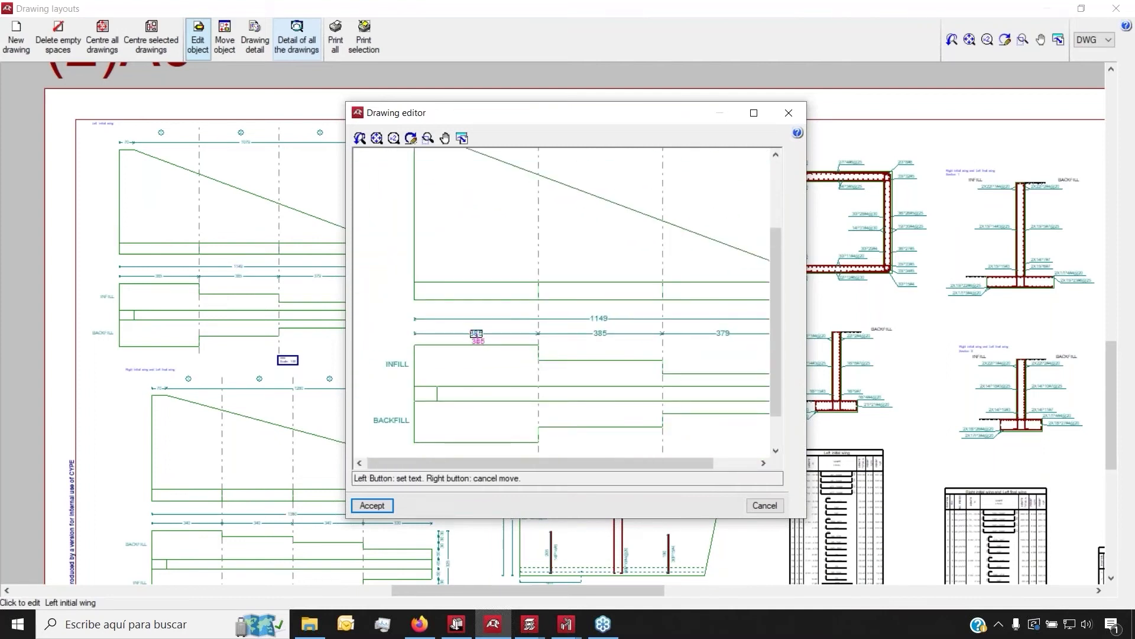
pyautogui.scroll(2, 476, 339)
pyautogui.click(465, 269)
# Move the middle section's 385 dimension text above its dimension line.
pyautogui.scroll(-3, 547, 313)
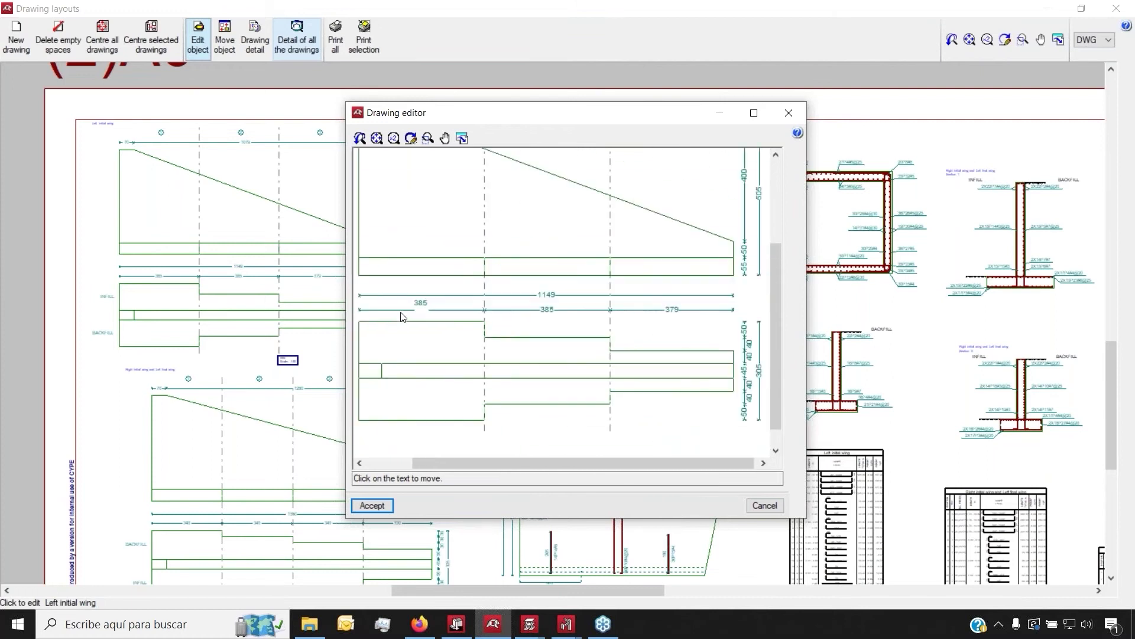
pyautogui.scroll(5, 547, 314)
pyautogui.click(440, 327)
pyautogui.click(441, 307)
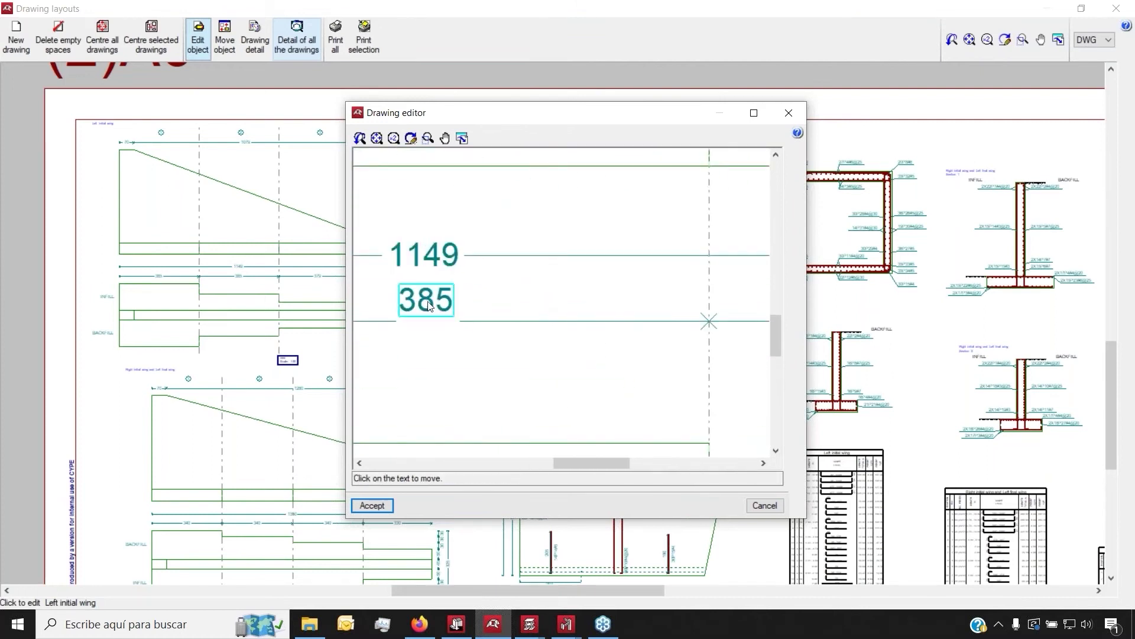
# Move the plan view's overall 305 dimension text outward off its dimension line and accept the drawing edits.
pyautogui.scroll(-2, 490, 290)
pyautogui.scroll(-3, 490, 290)
pyautogui.scroll(5, 643, 337)
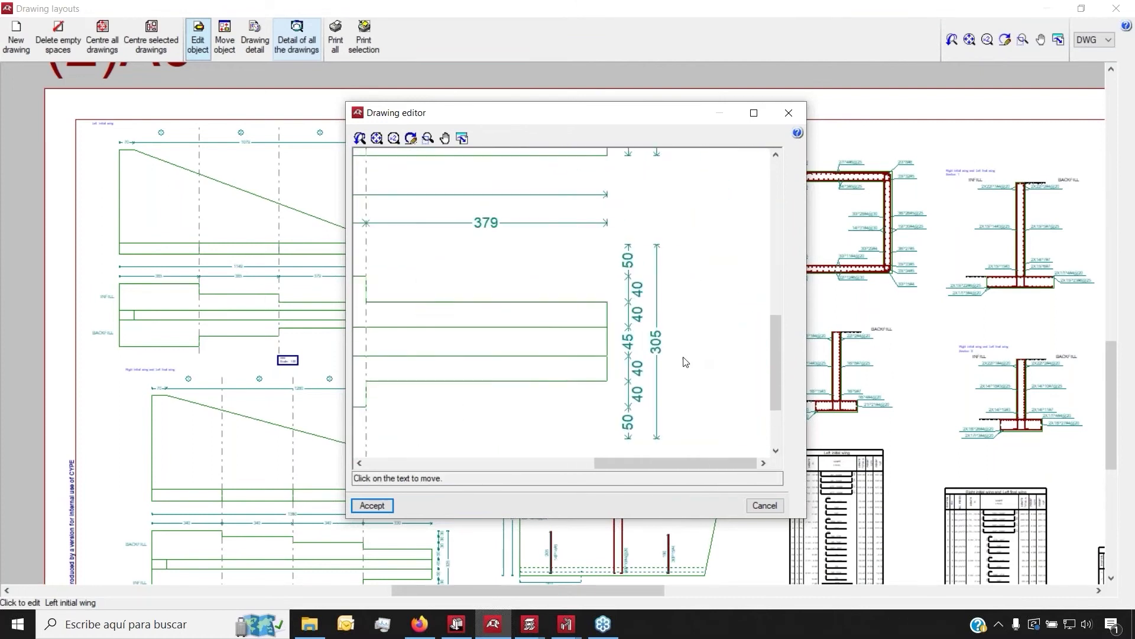
pyautogui.scroll(-1, 654, 333)
pyautogui.click(656, 331)
pyautogui.click(684, 328)
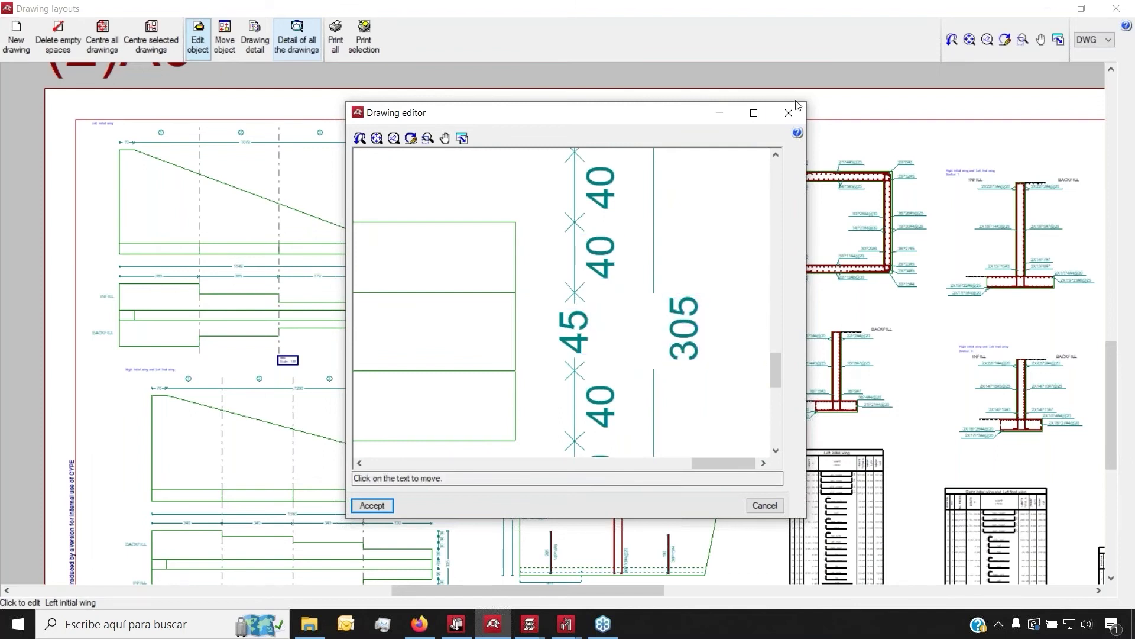
pyautogui.click(372, 505)
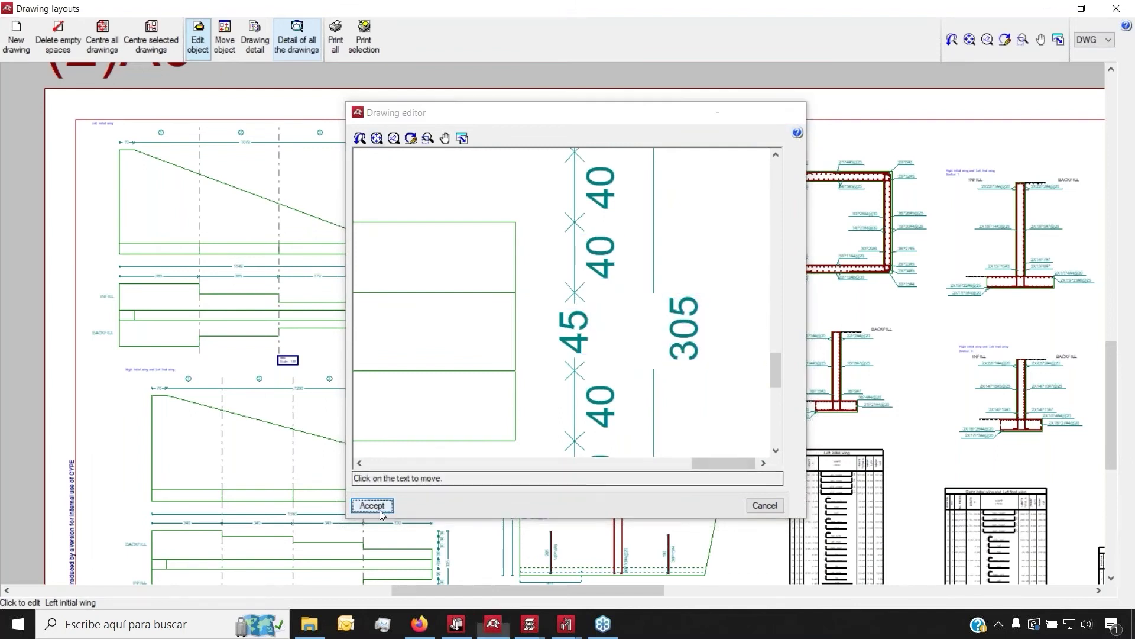
# Shift the left initial wing drawing slightly towards the upper-left corner of the second A0 sheet.
pyautogui.click(226, 43)
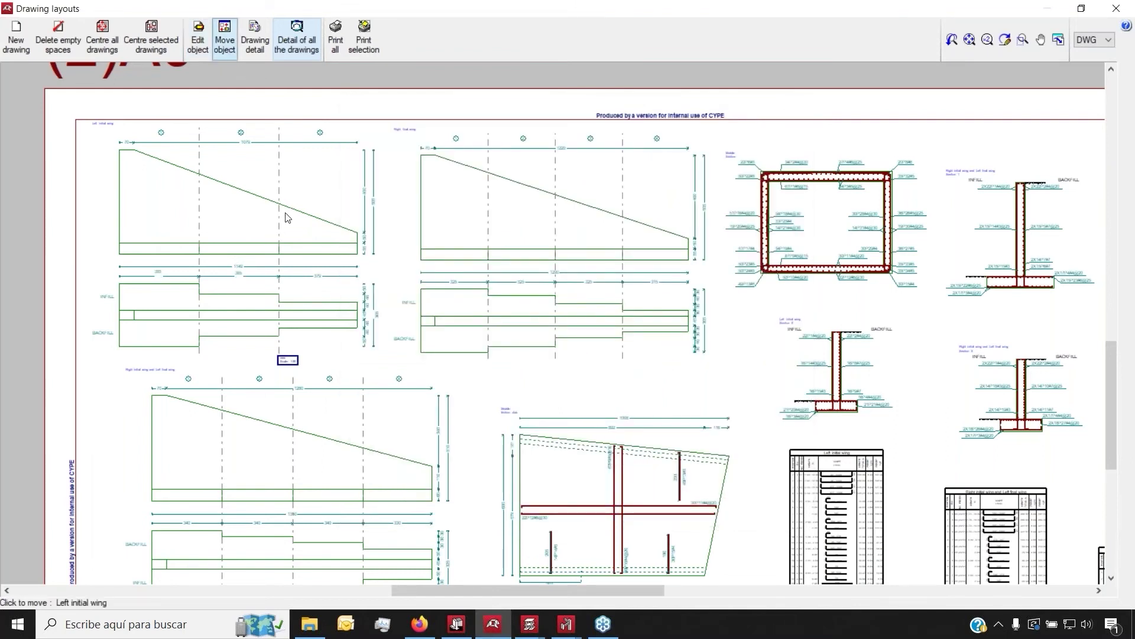
pyautogui.click(237, 197)
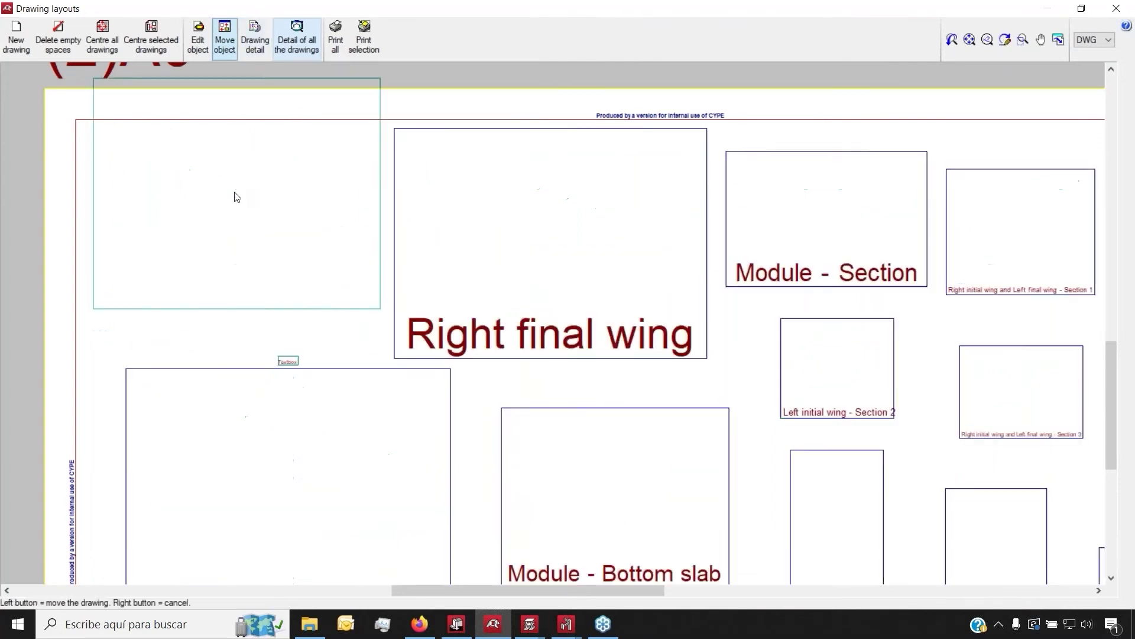
pyautogui.click(226, 233)
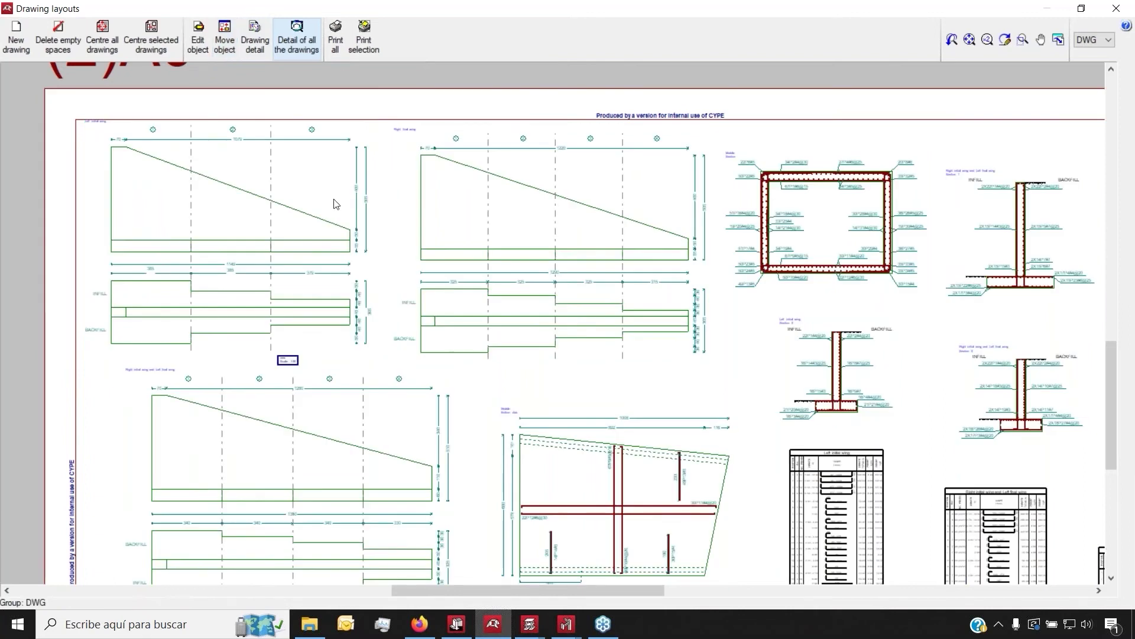
# Examine the wing geometry views, the module section reinforcement and the wing Section 1 reinforcement on the second A0 sheet.
pyautogui.scroll(-4, 217, 162)
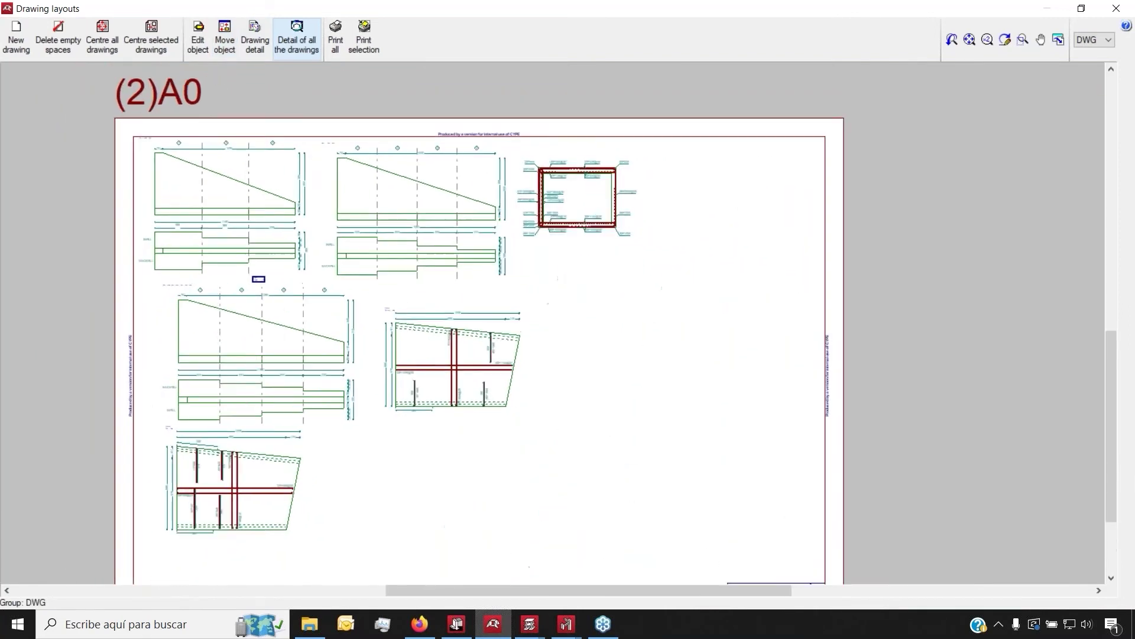
pyautogui.scroll(4, 382, 196)
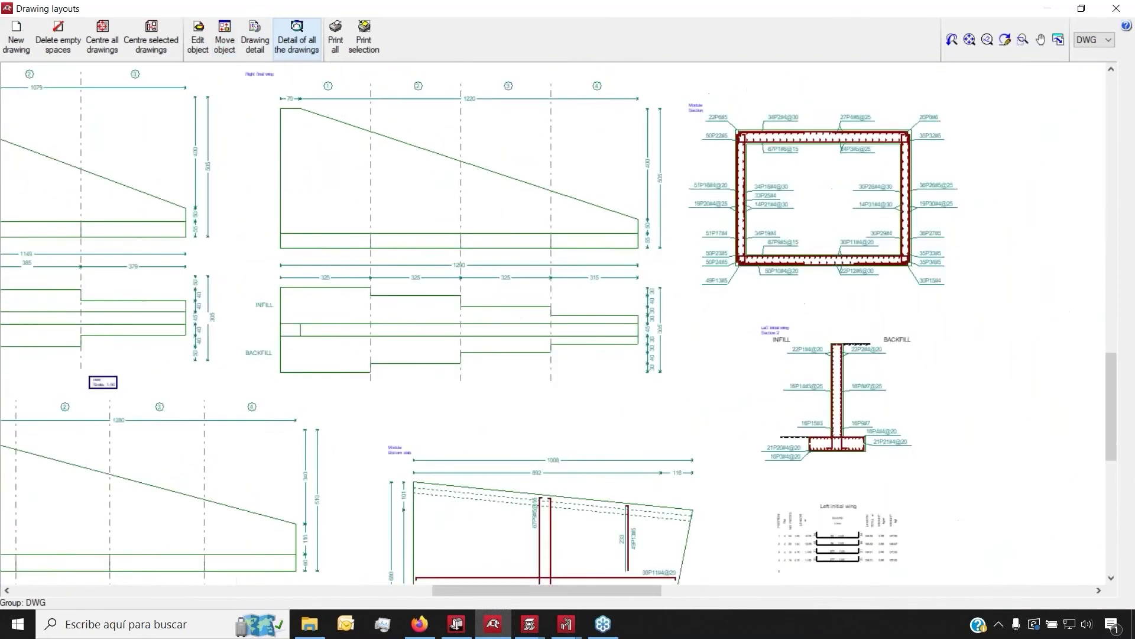
pyautogui.scroll(-3, 266, 438)
pyautogui.scroll(4, 609, 225)
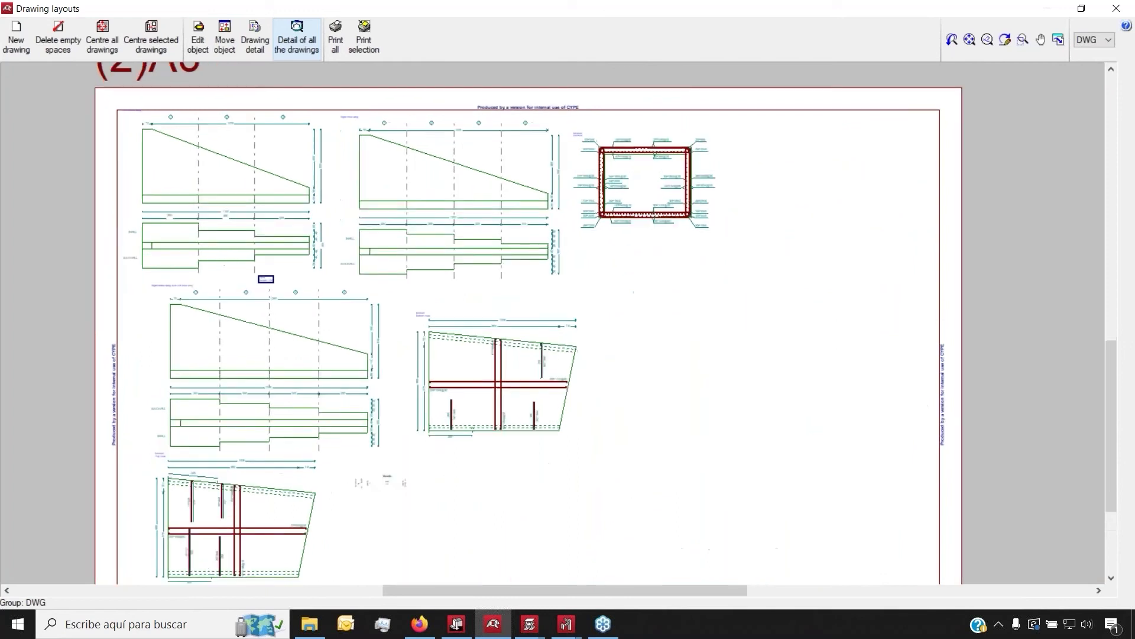
pyautogui.moveTo(526, 187); pyautogui.dragTo(236, 296, button='middle')
pyautogui.scroll(2, 123, 431)
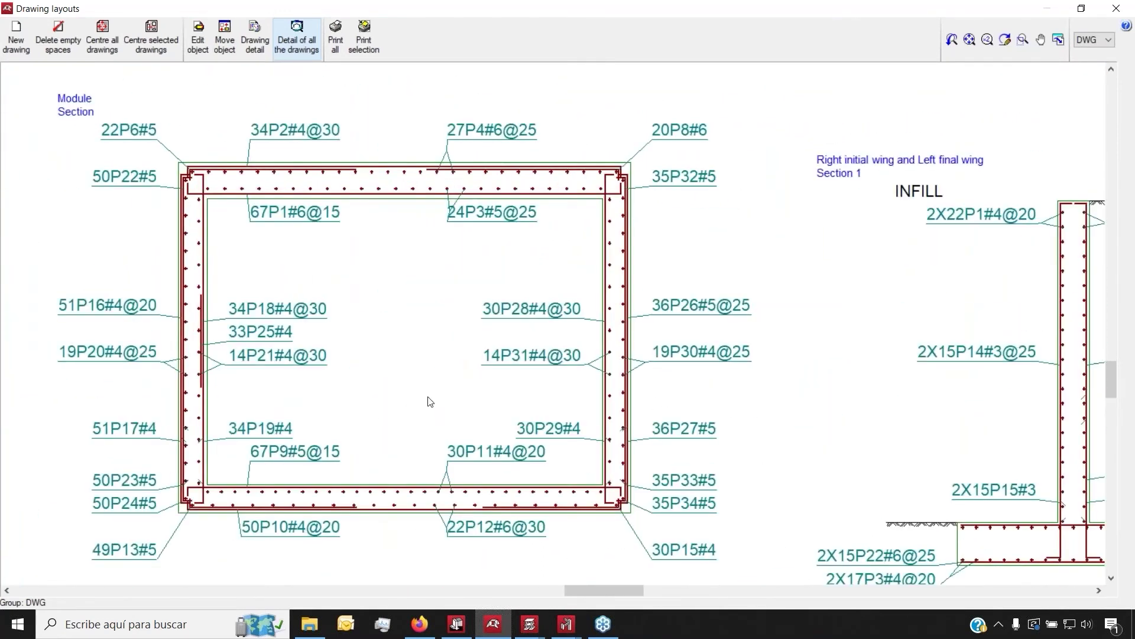
pyautogui.moveTo(482, 367); pyautogui.dragTo(264, 264, button='middle')
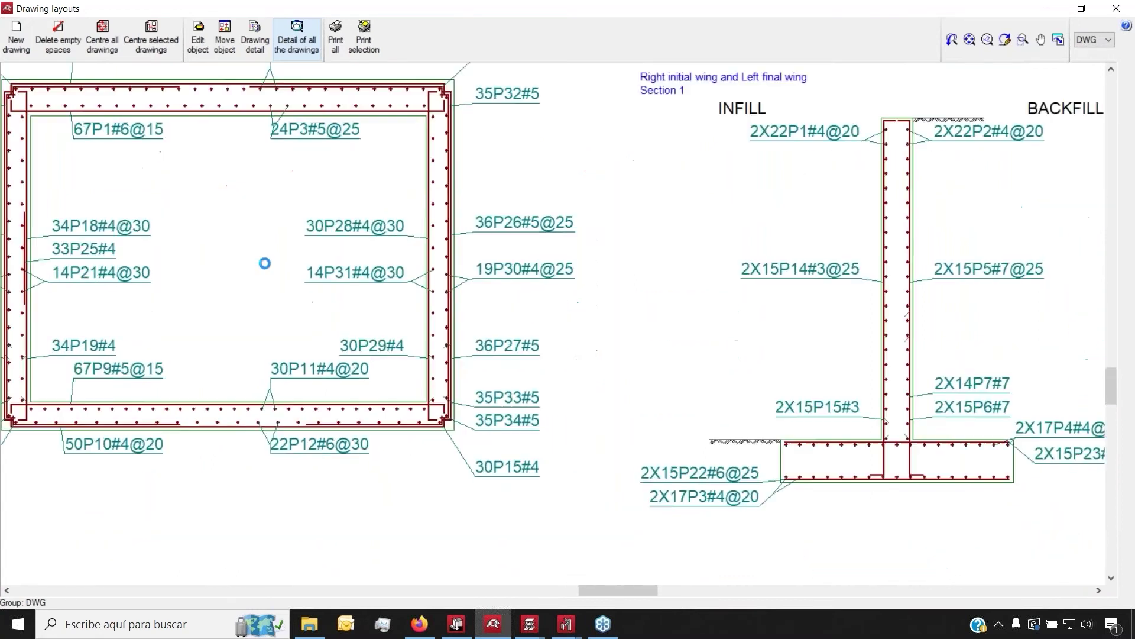
pyautogui.scroll(-3, 264, 264)
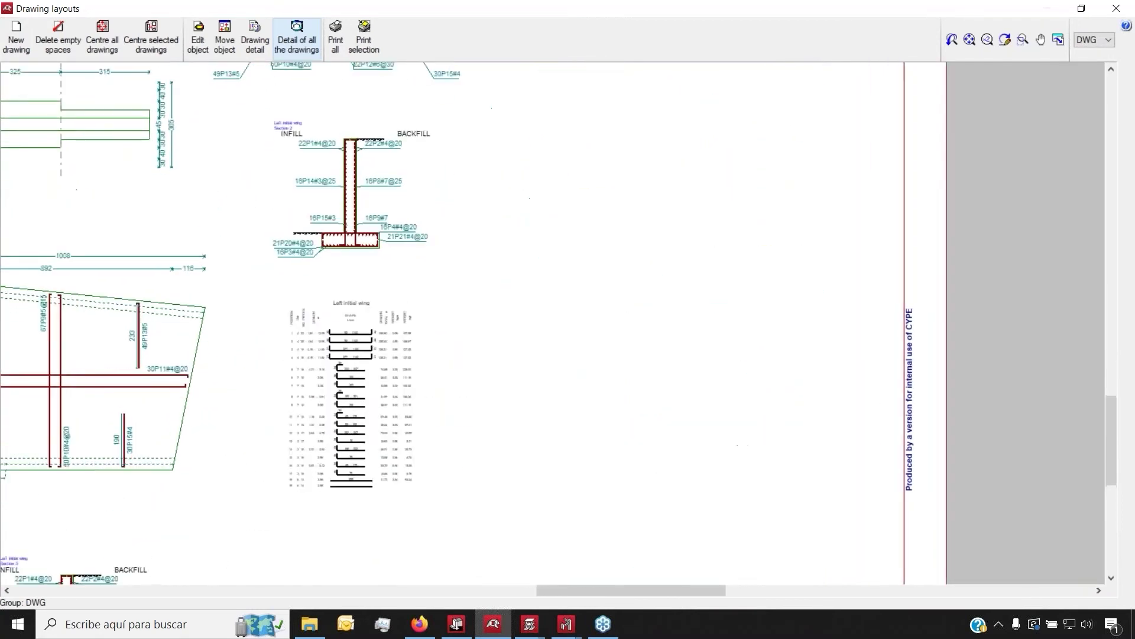
# Examine the bar positions, shapes, lengths and weights in the left initial wing's reinforcement table.
pyautogui.scroll(3, 478, 293)
pyautogui.scroll(2, 424, 460)
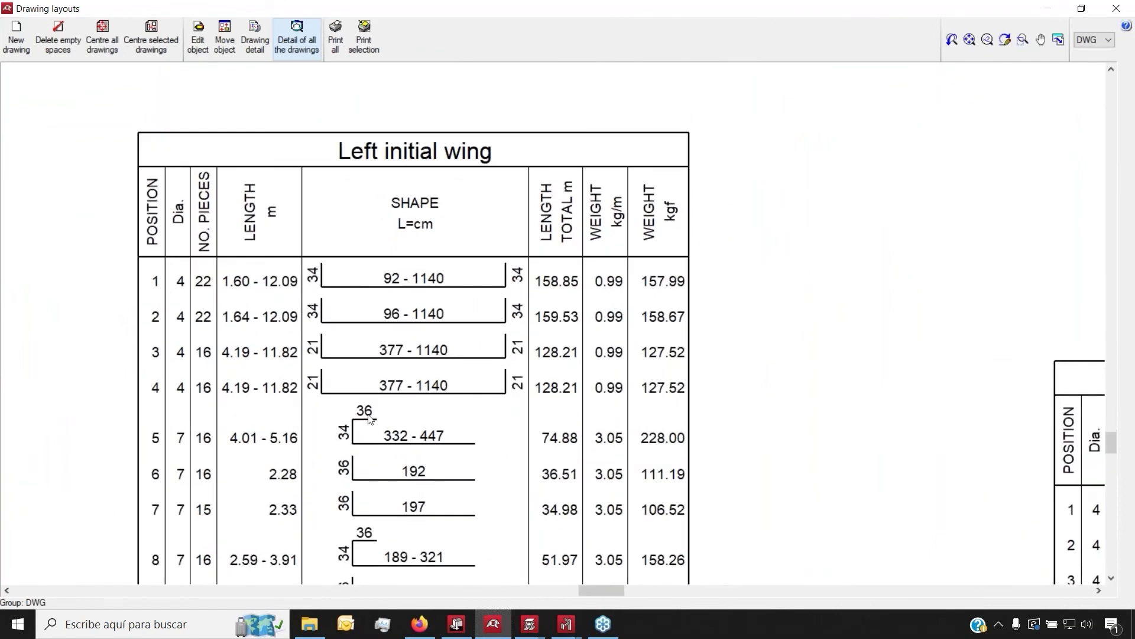
pyautogui.moveTo(386, 443); pyautogui.dragTo(373, 297, button='middle')
pyautogui.scroll(-2, 539, 213)
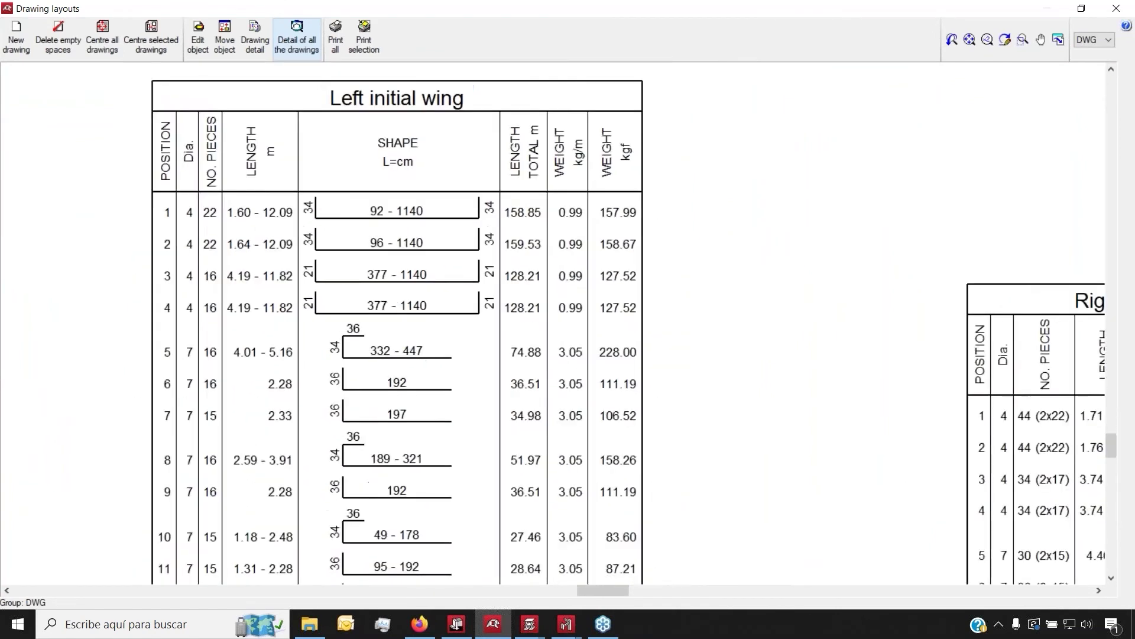
pyautogui.scroll(2, 539, 212)
pyautogui.moveTo(529, 308); pyautogui.dragTo(460, 65, button='middle')
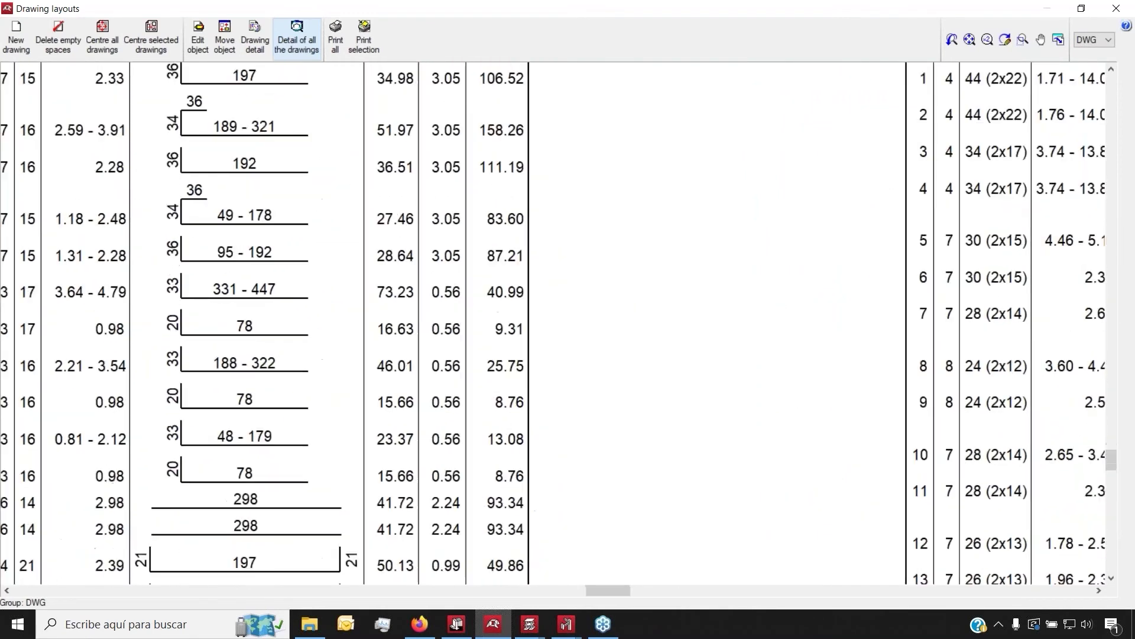
pyautogui.moveTo(414, 331); pyautogui.dragTo(297, 303, button='middle')
pyautogui.scroll(-5, 376, 352)
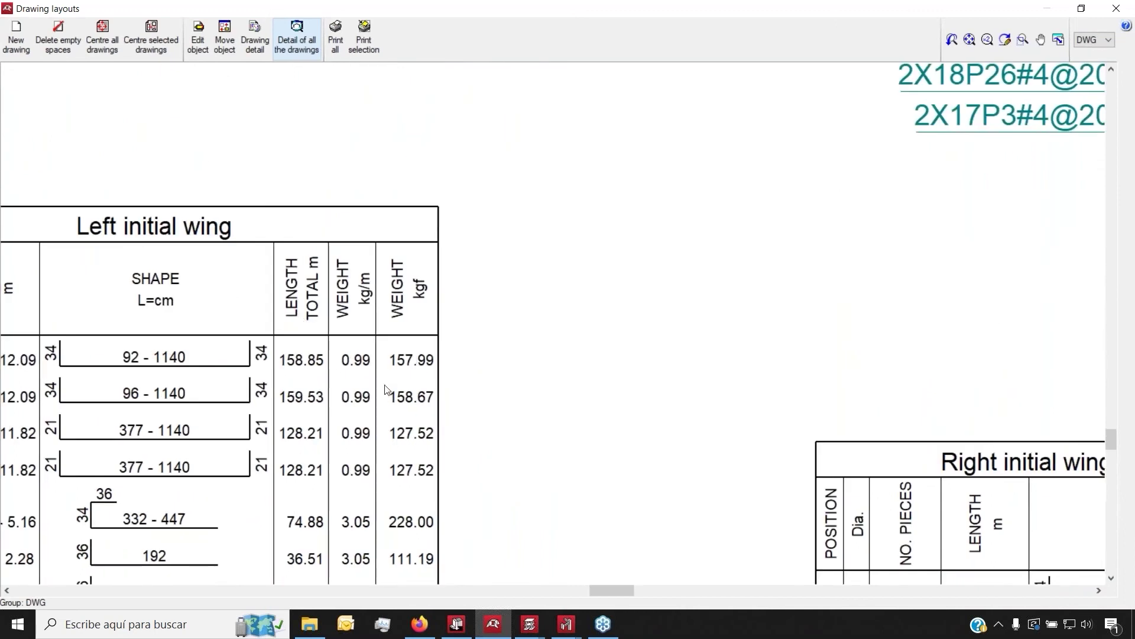
pyautogui.scroll(-5, 395, 345)
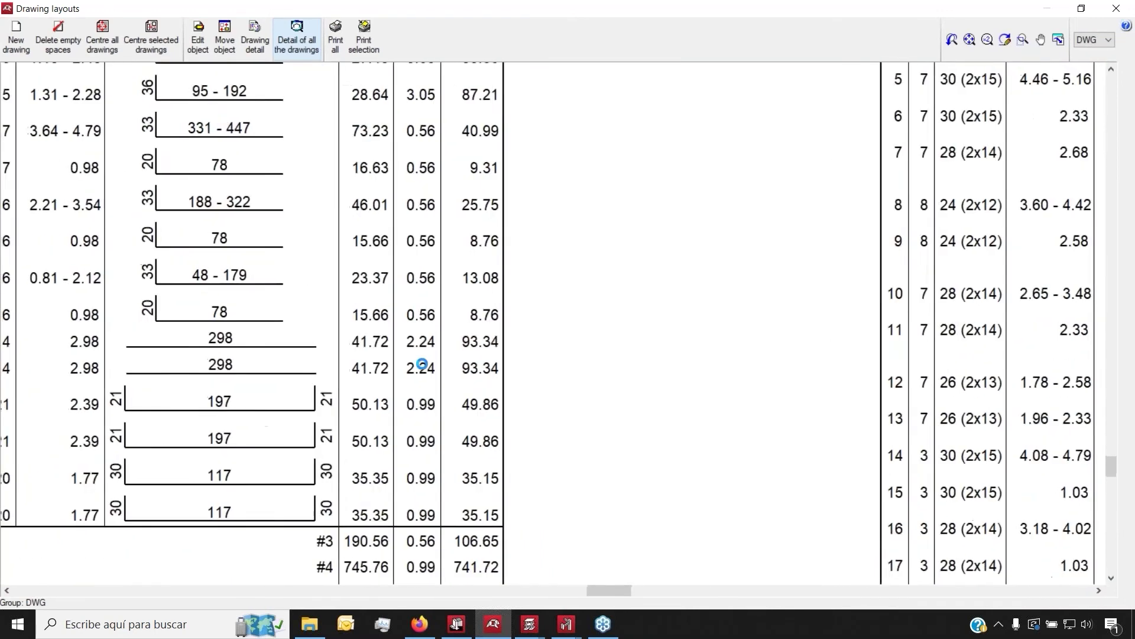
# Examine the steel totals per bar size and the total weights at the end of the left initial wing's table.
pyautogui.moveTo(414, 332); pyautogui.dragTo(432, 295, button='middle')
pyautogui.scroll(3, 432, 295)
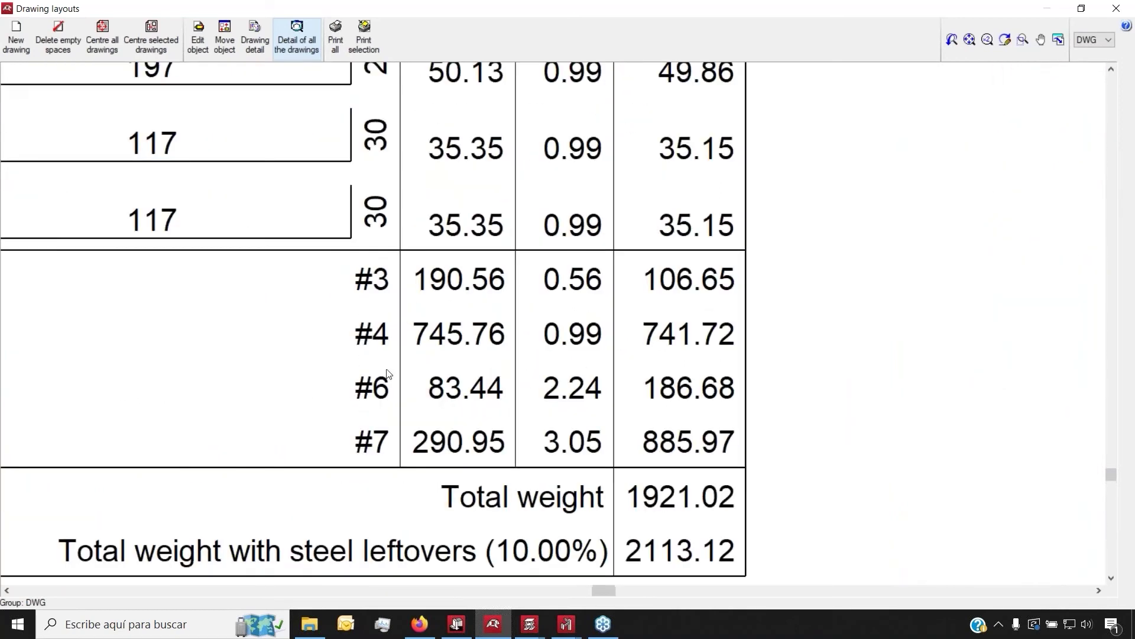
pyautogui.scroll(-3, 388, 373)
pyautogui.scroll(3, 387, 374)
pyautogui.scroll(-4, 387, 373)
pyautogui.scroll(-2, 313, 470)
pyautogui.scroll(5, 313, 471)
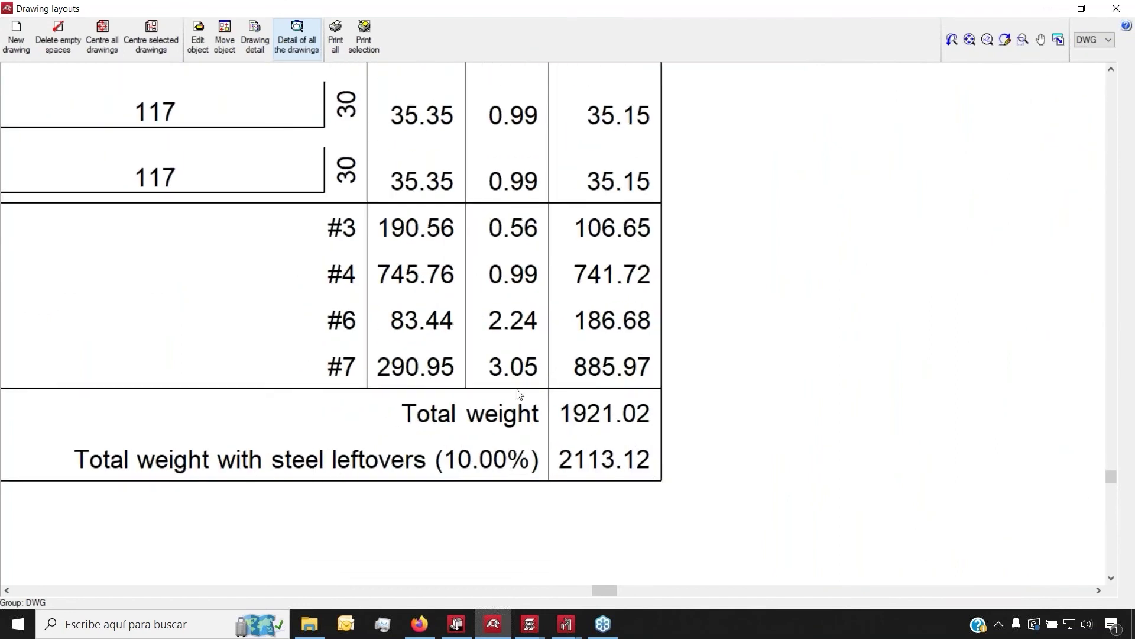
# Try to print all the drawings together into one DWG file.
pyautogui.scroll(-5, 519, 394)
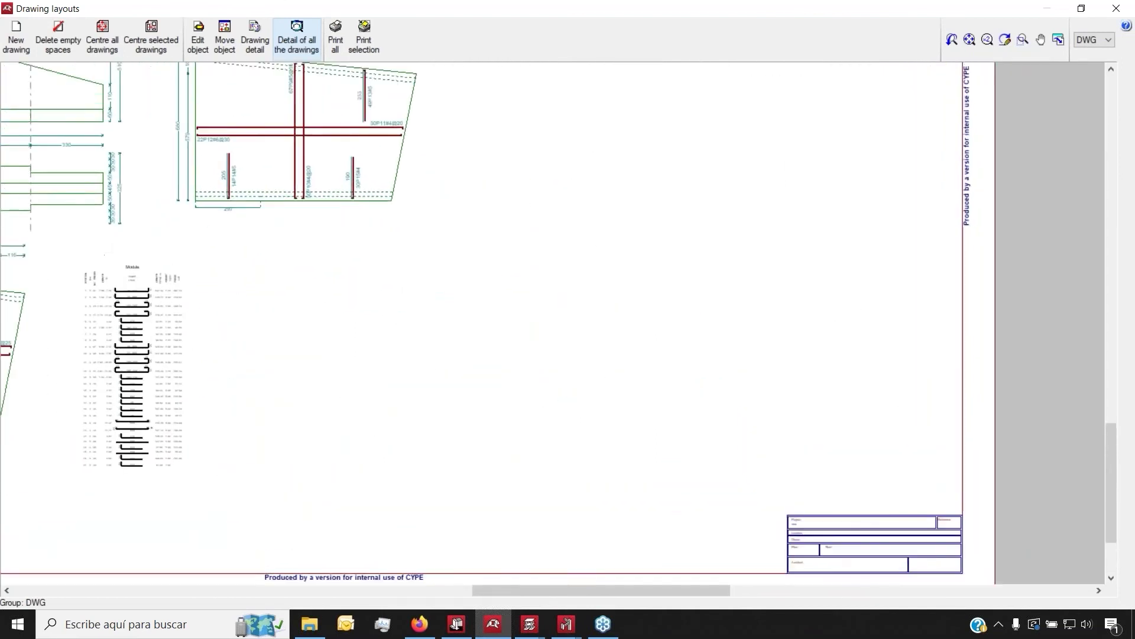
pyautogui.click(336, 39)
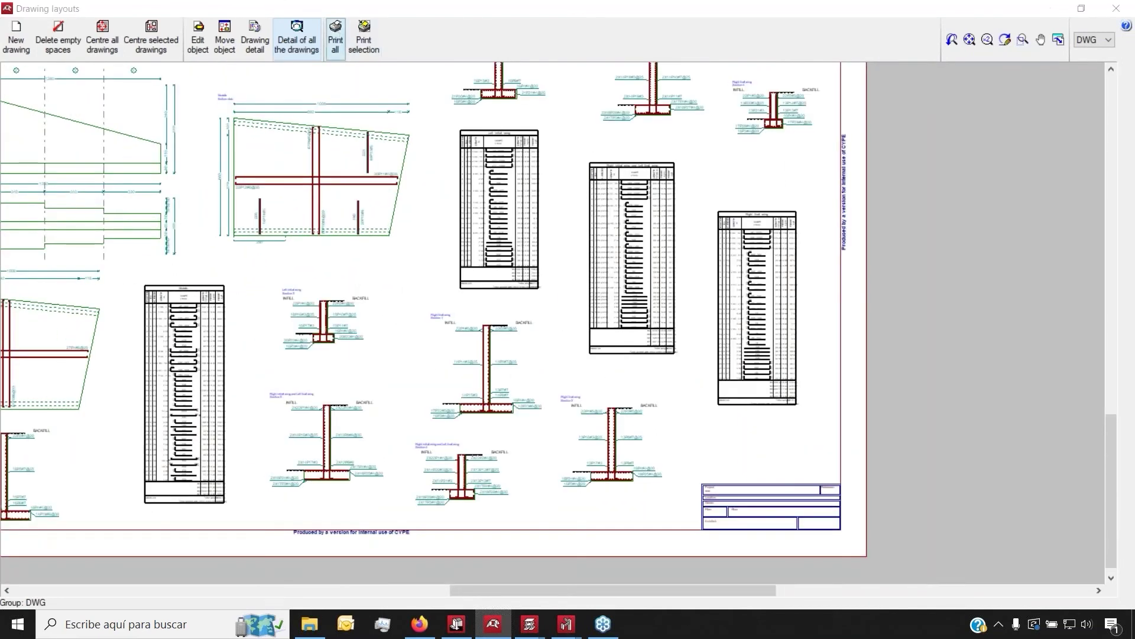
pyautogui.moveTo(496, 221); pyautogui.dragTo(393, 224)
pyautogui.click(356, 276)
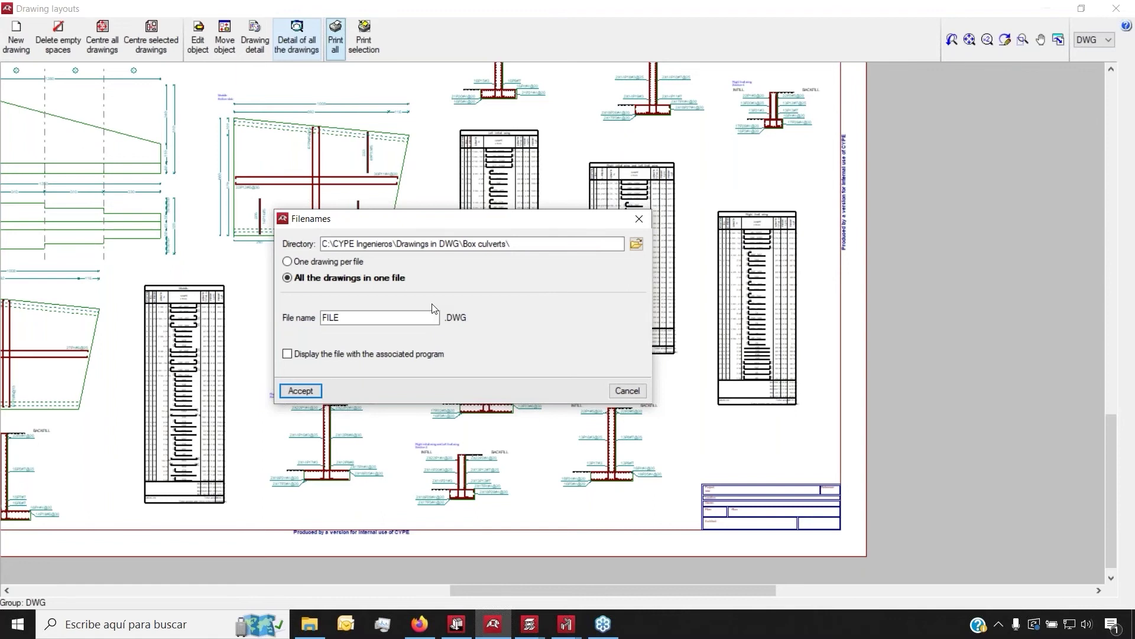
pyautogui.click(628, 391)
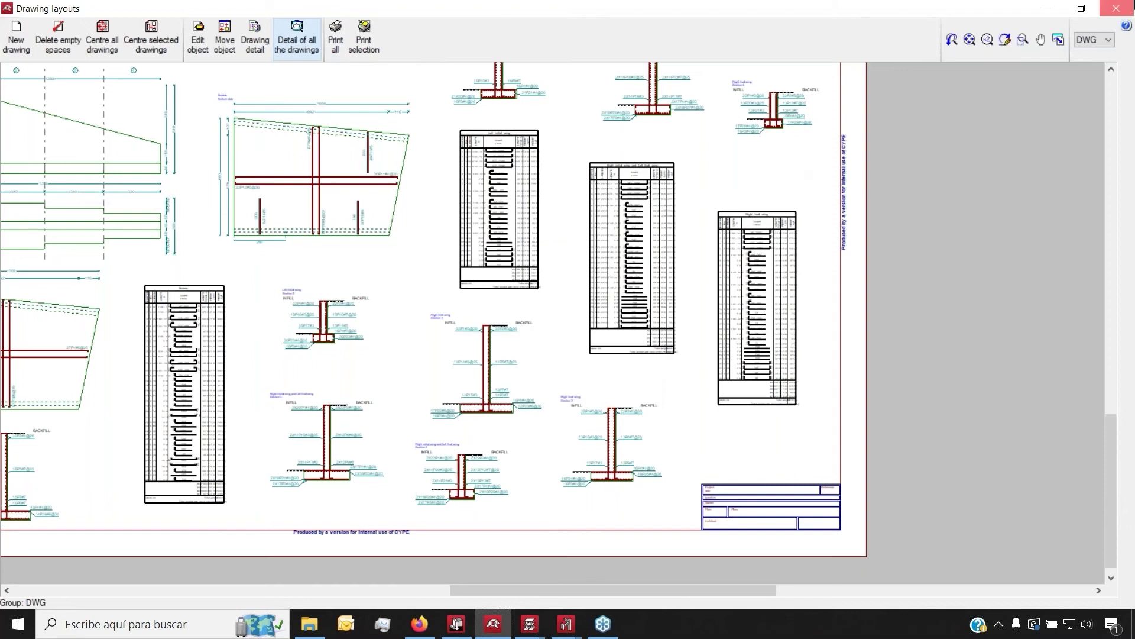
# Close the drawing layouts and bring up the CYPE 2023 main menu.
pyautogui.click(1116, 8)
pyautogui.click(678, 484)
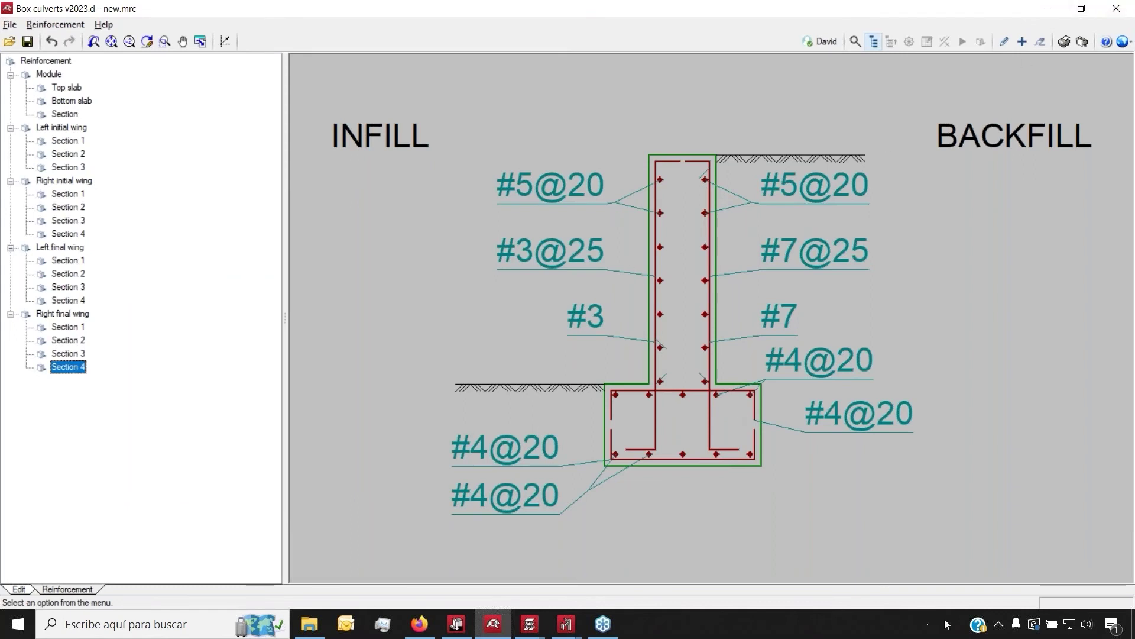
pyautogui.click(999, 623)
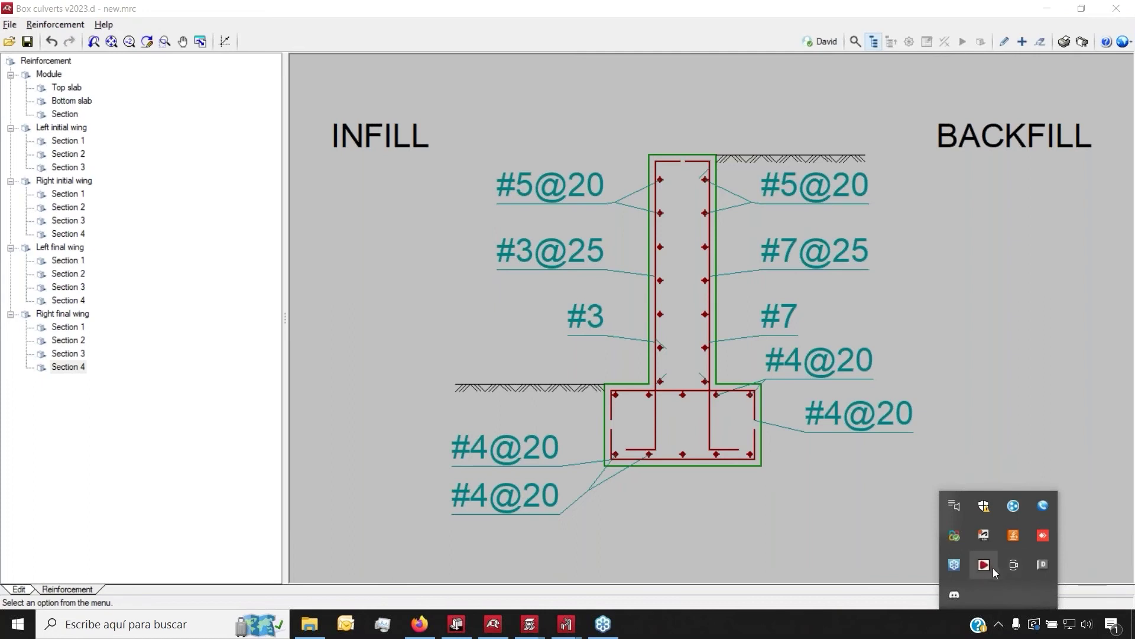
pyautogui.click(993, 568)
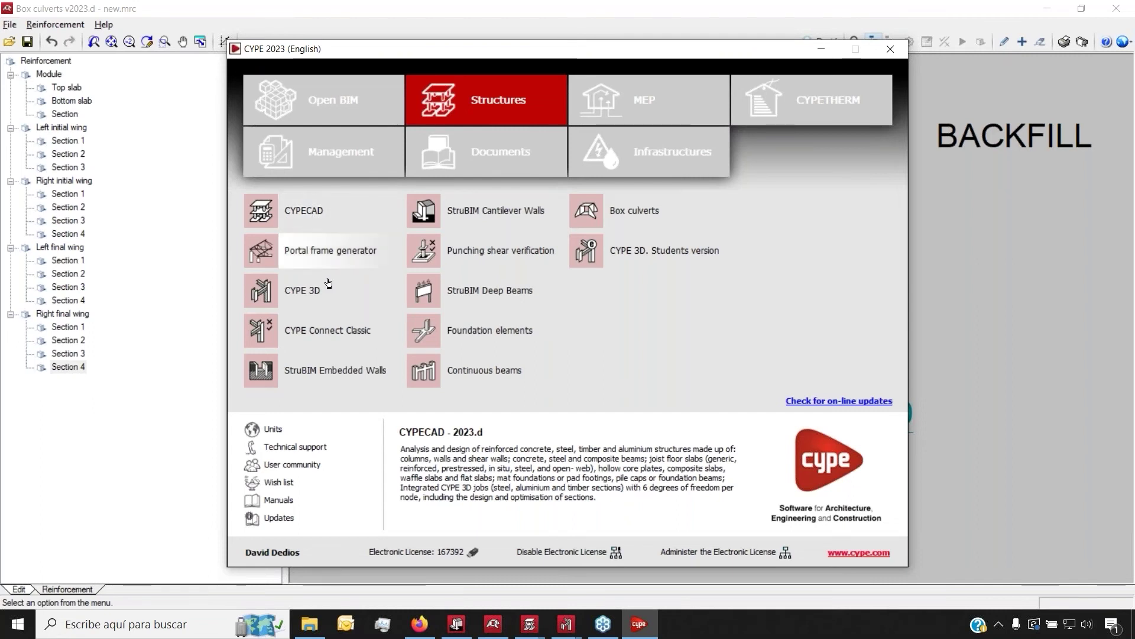
# Switch to Firefox and browse the building and bridge projects in CYPE's online project gallery.
pyautogui.click(426, 622)
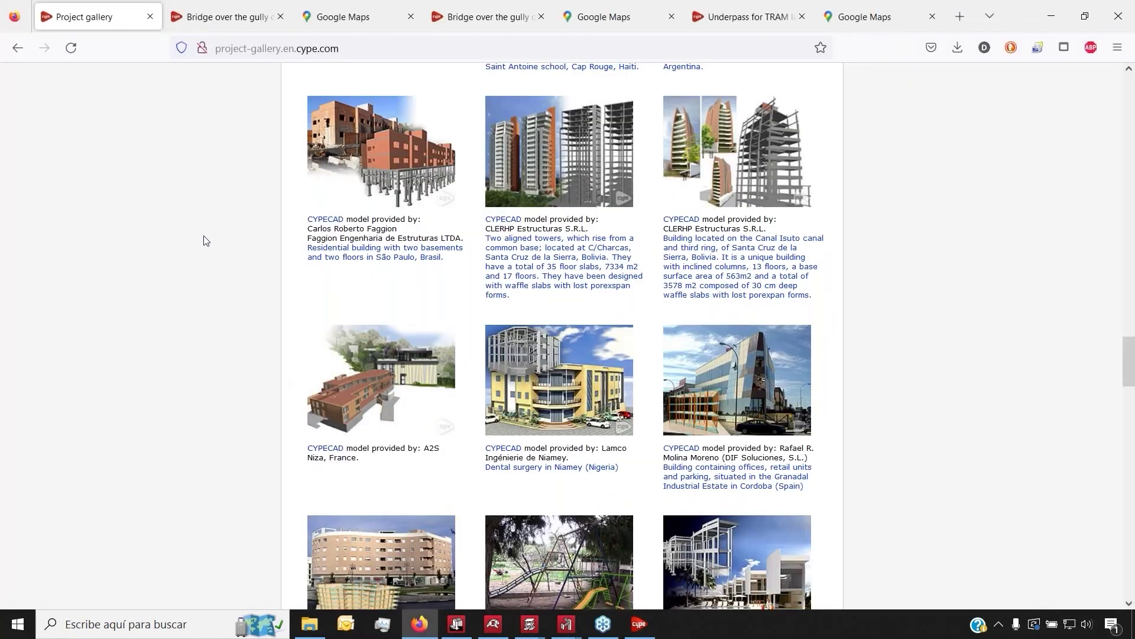
pyautogui.scroll(2, 205, 241)
pyautogui.scroll(15, 206, 240)
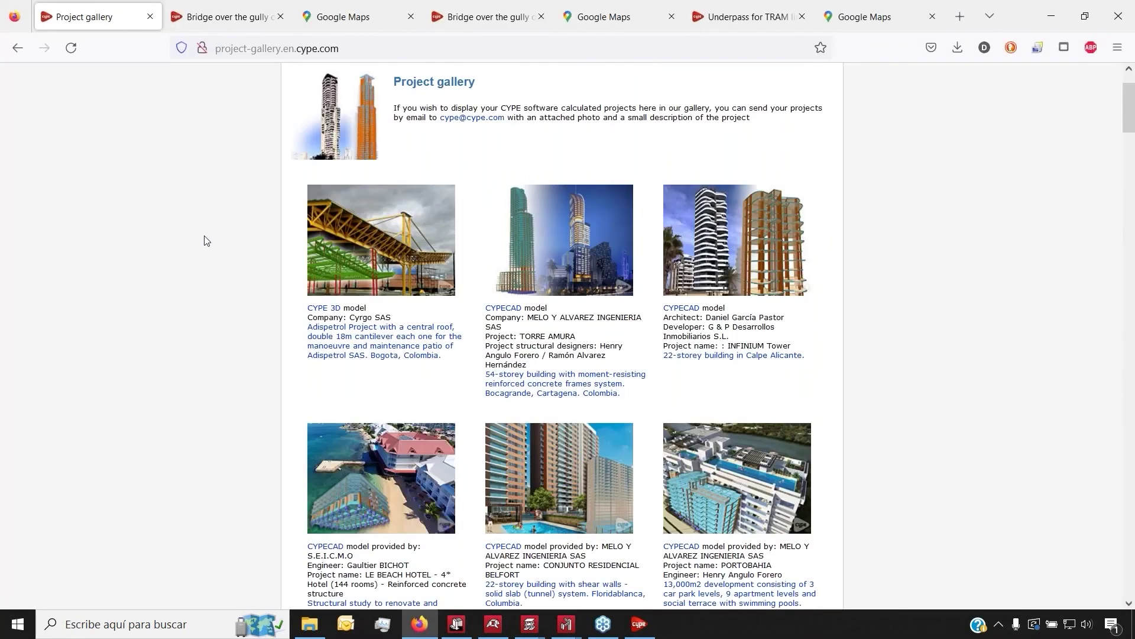
pyautogui.scroll(-12, 320, 256)
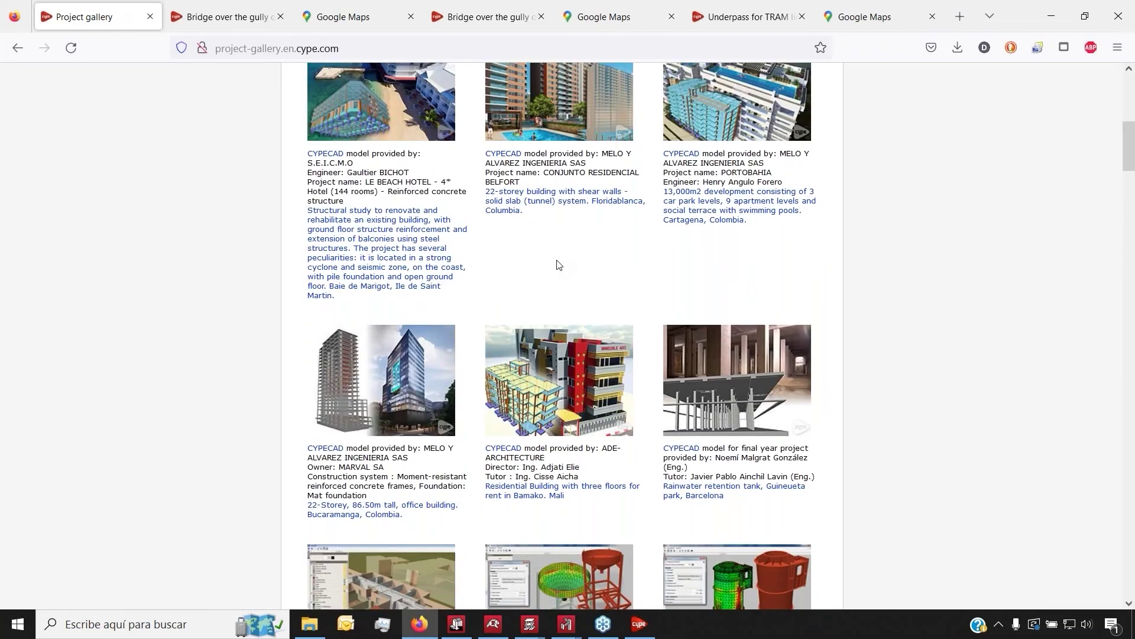
pyautogui.scroll(-20, 320, 256)
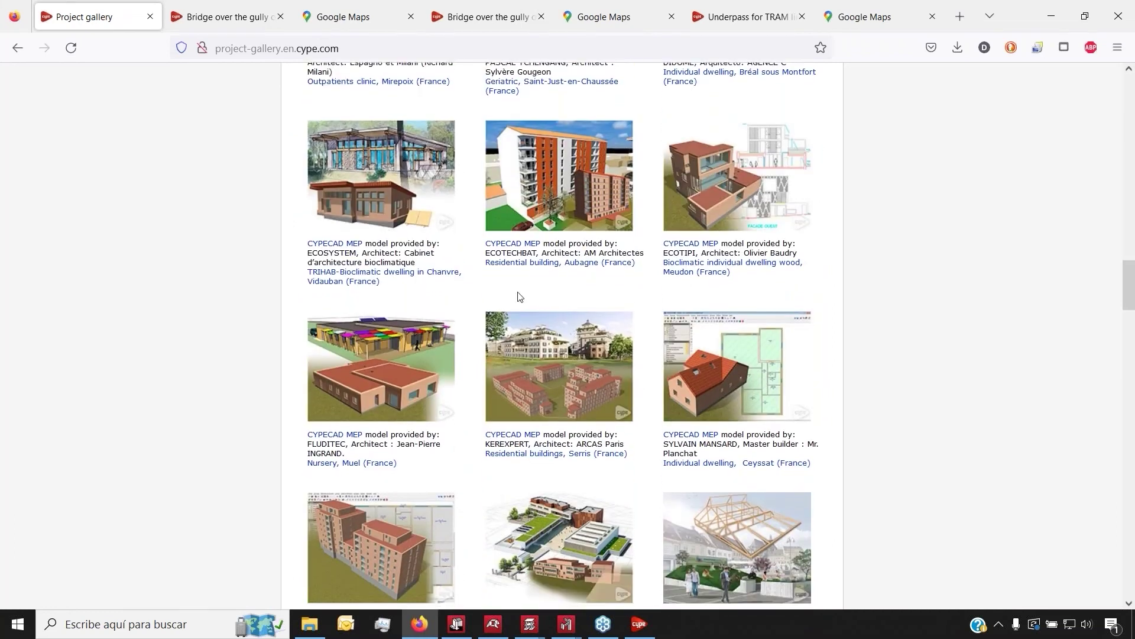
pyautogui.scroll(-15, 294, 279)
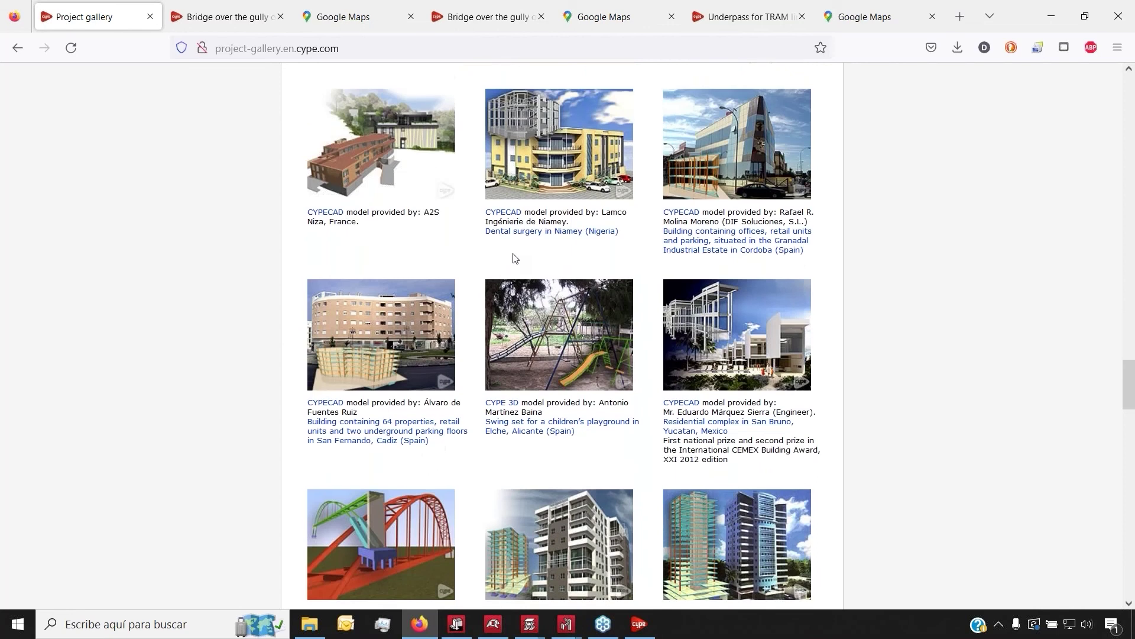
pyautogui.scroll(20, 286, 273)
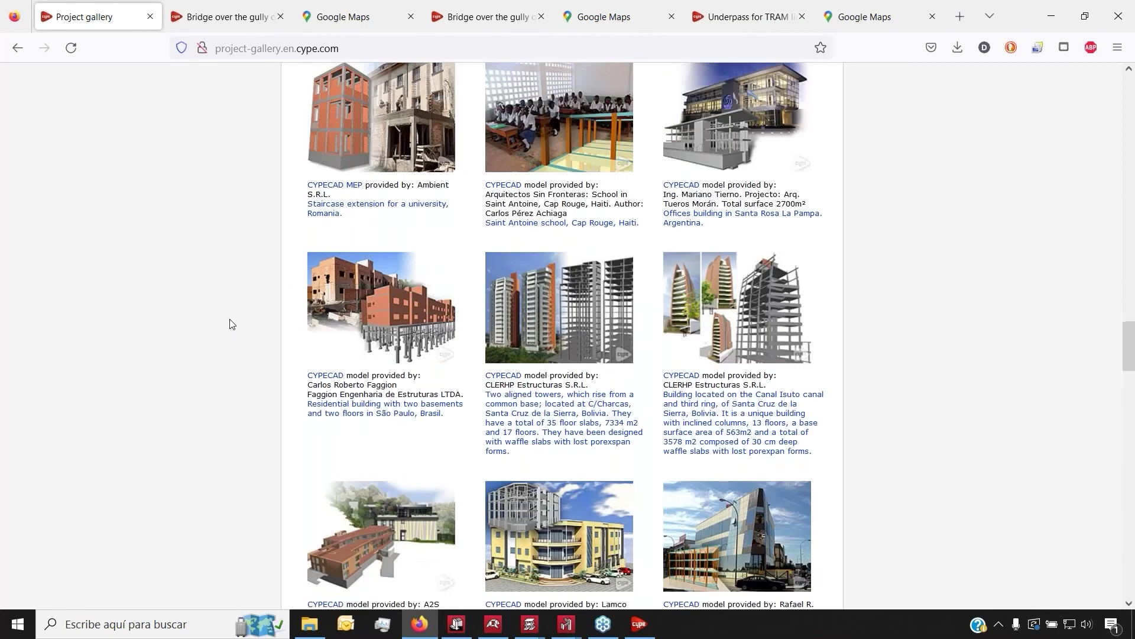
pyautogui.scroll(15, 233, 314)
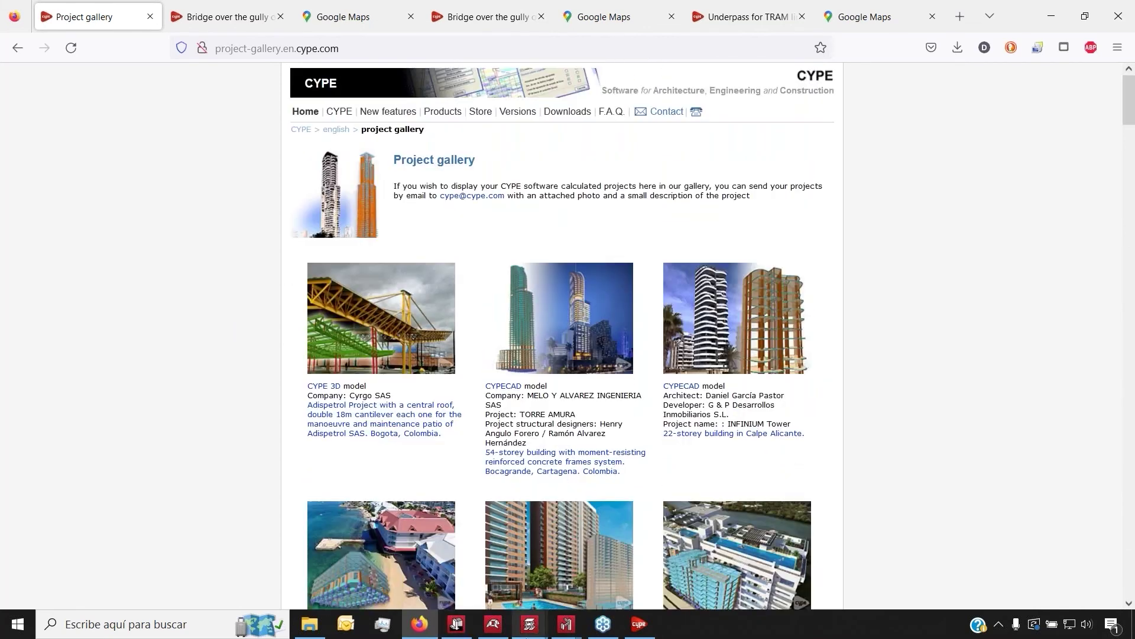
# View the high-rise building model in 3D in CYPECAD, and bring up the CYPECAD bridge over the gully page in Firefox.
pyautogui.moveTo(529, 623)
pyautogui.click(644, 582)
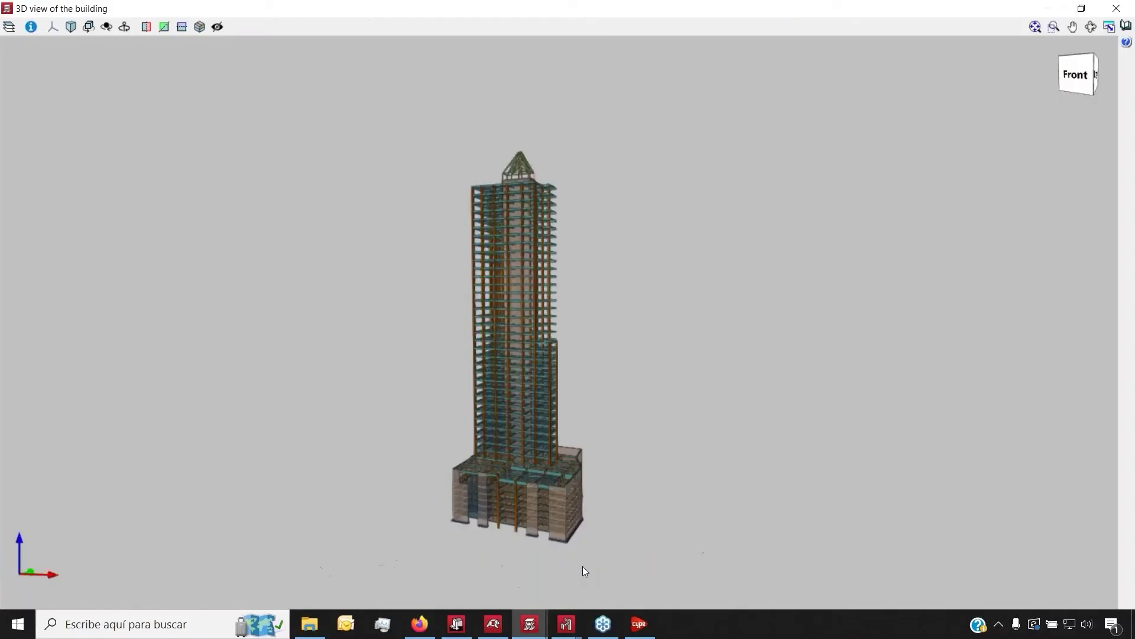
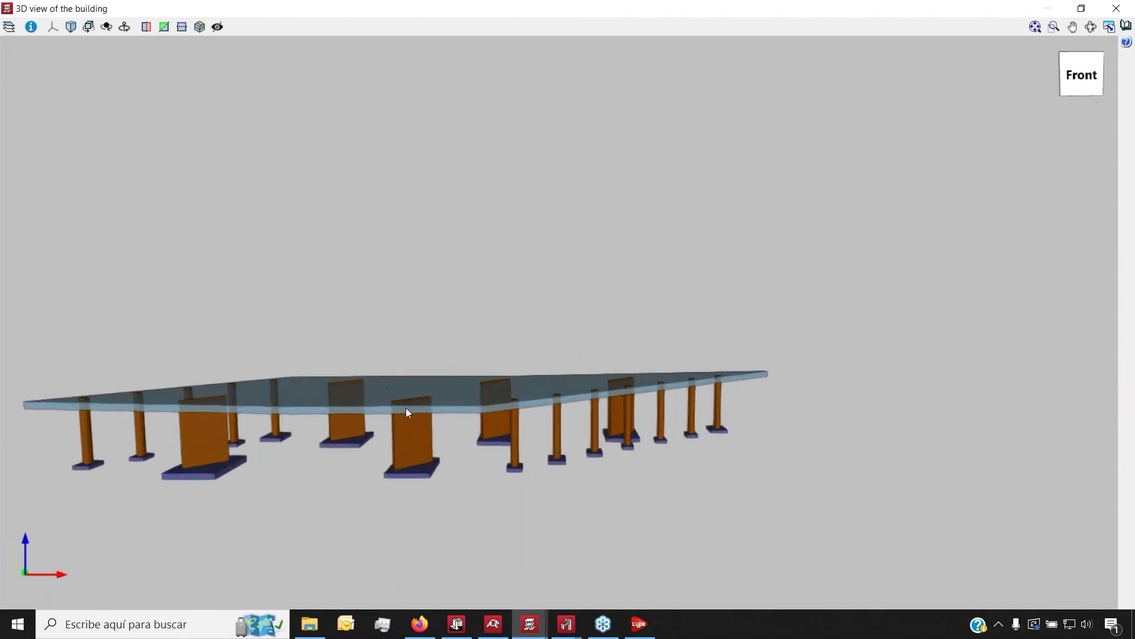
pyautogui.click(420, 624)
pyautogui.click(222, 16)
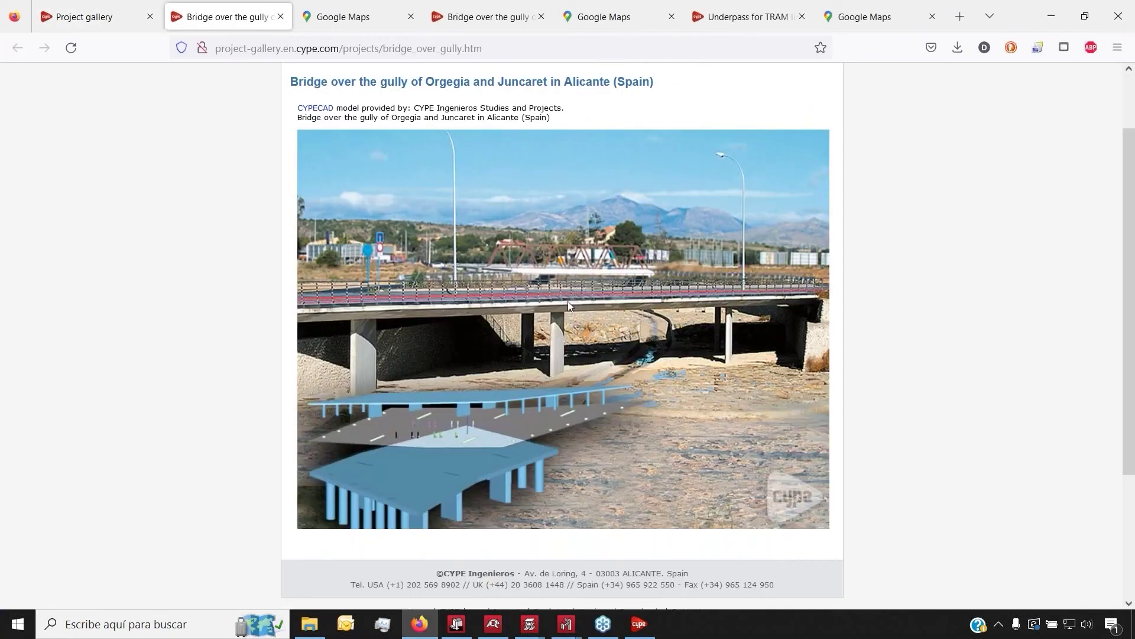
# Explore the real bridge over the gully in Google Maps Street View, advancing along the road and looking towards the riverbed.
pyautogui.click(361, 5)
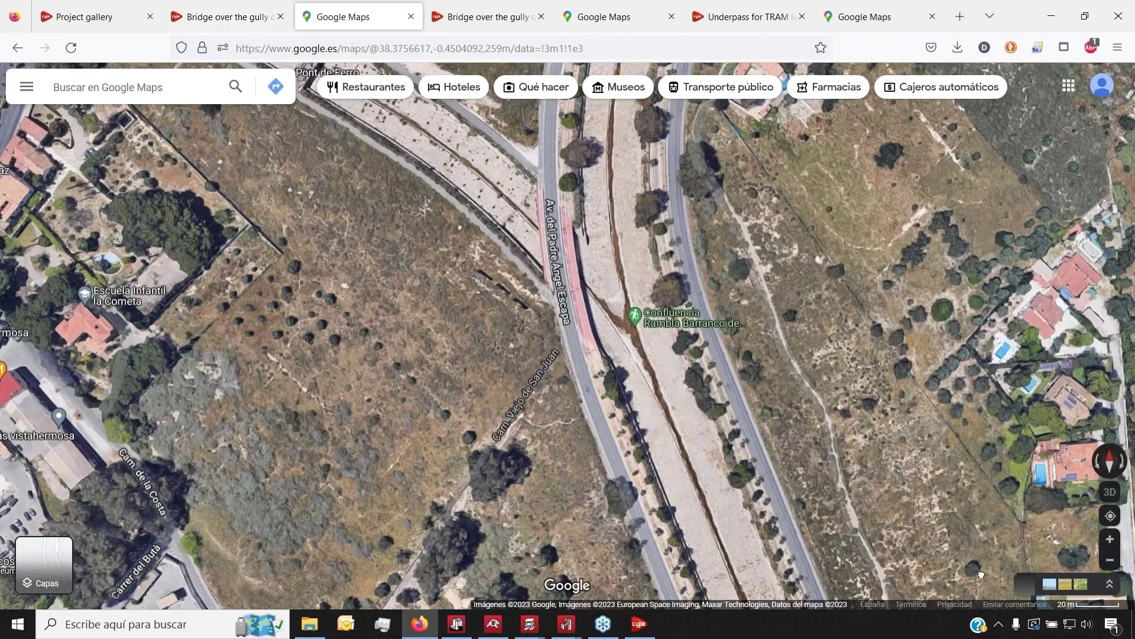
pyautogui.click(1025, 584)
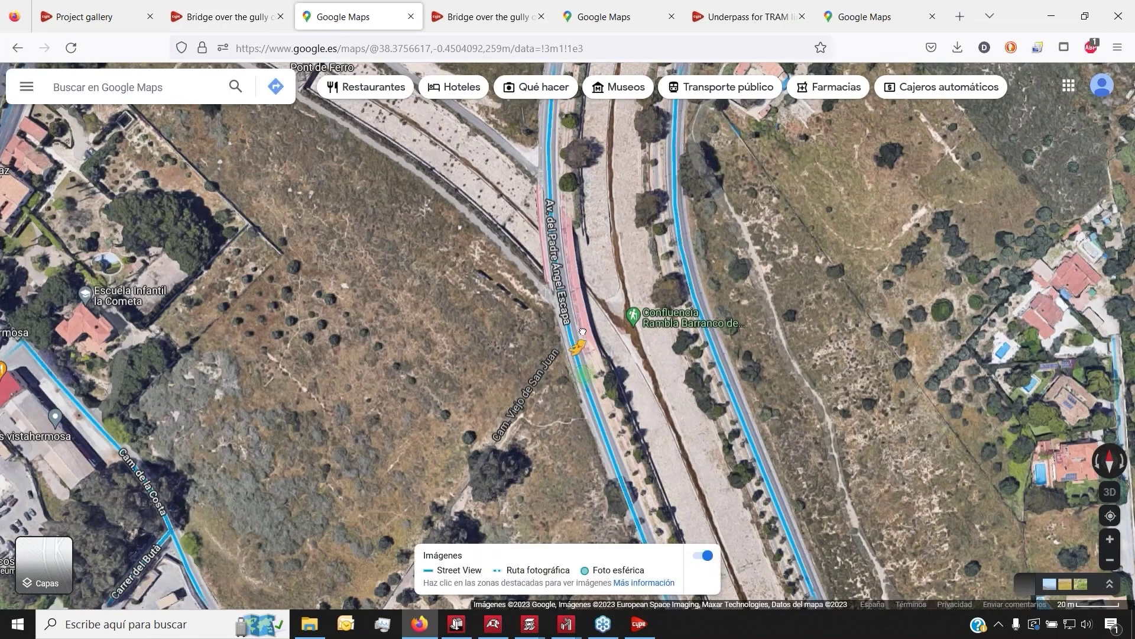
pyautogui.click(587, 395)
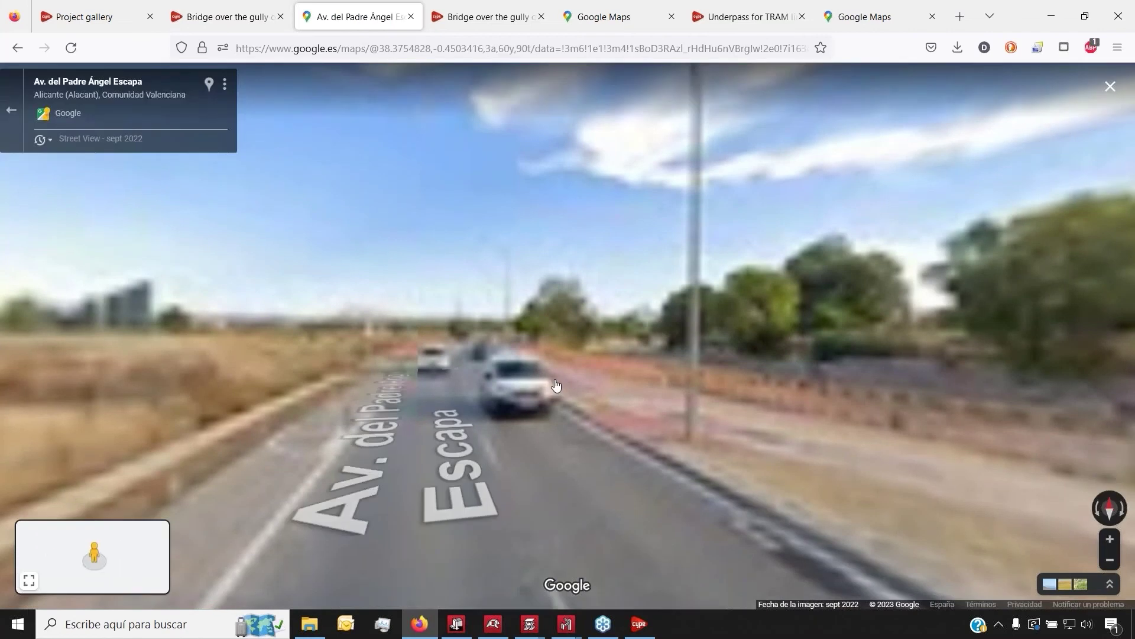
pyautogui.click(498, 400)
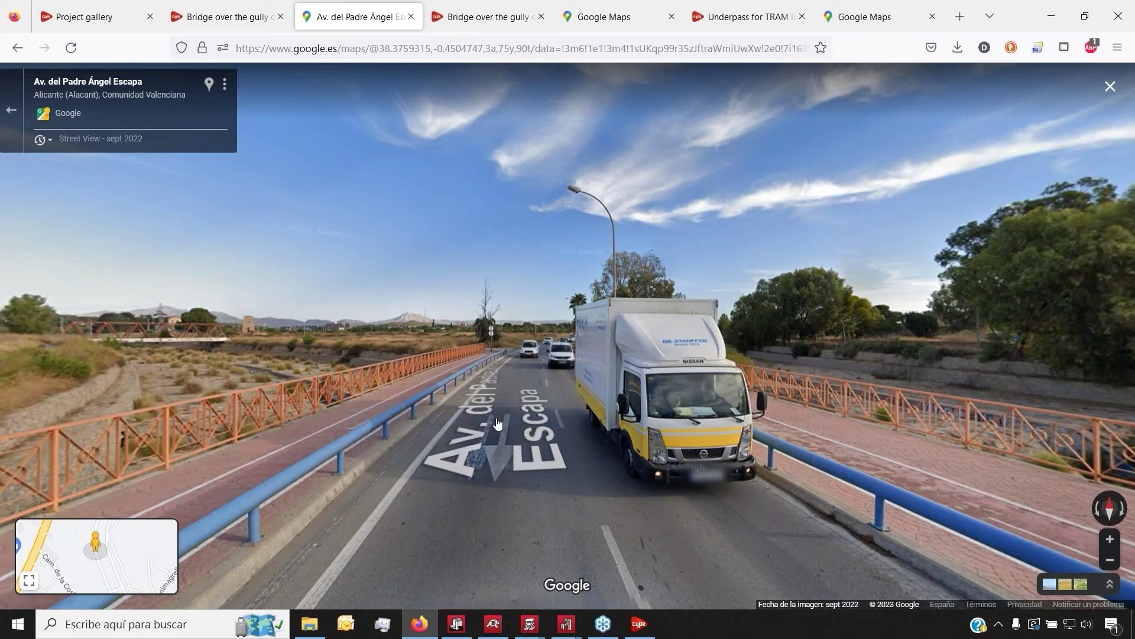
pyautogui.click(498, 424)
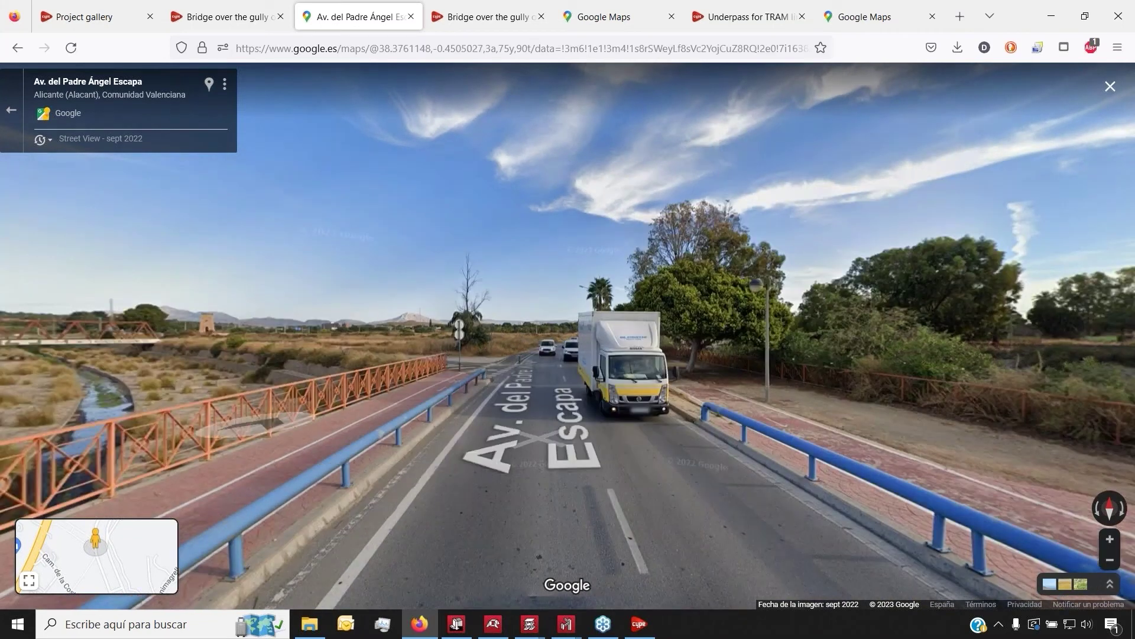
pyautogui.moveTo(516, 432); pyautogui.dragTo(887, 435)
# Show the Underpass for TRAM lines gallery page and inspect the underpass model's 3D view in CYPECAD.
pyautogui.moveTo(537, 636)
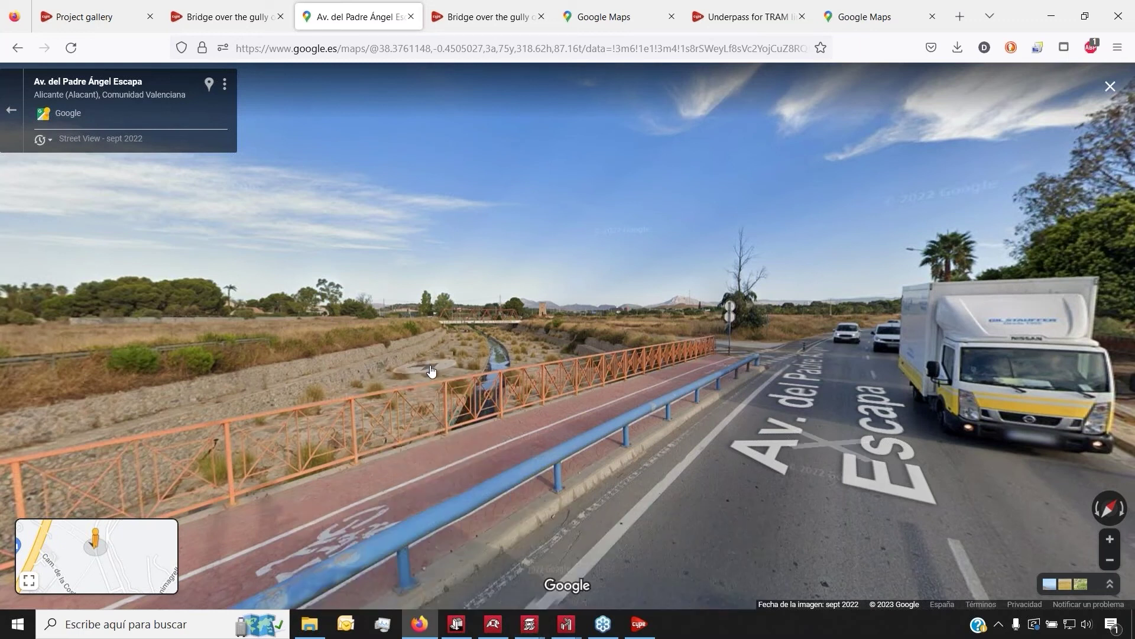
pyautogui.click(748, 17)
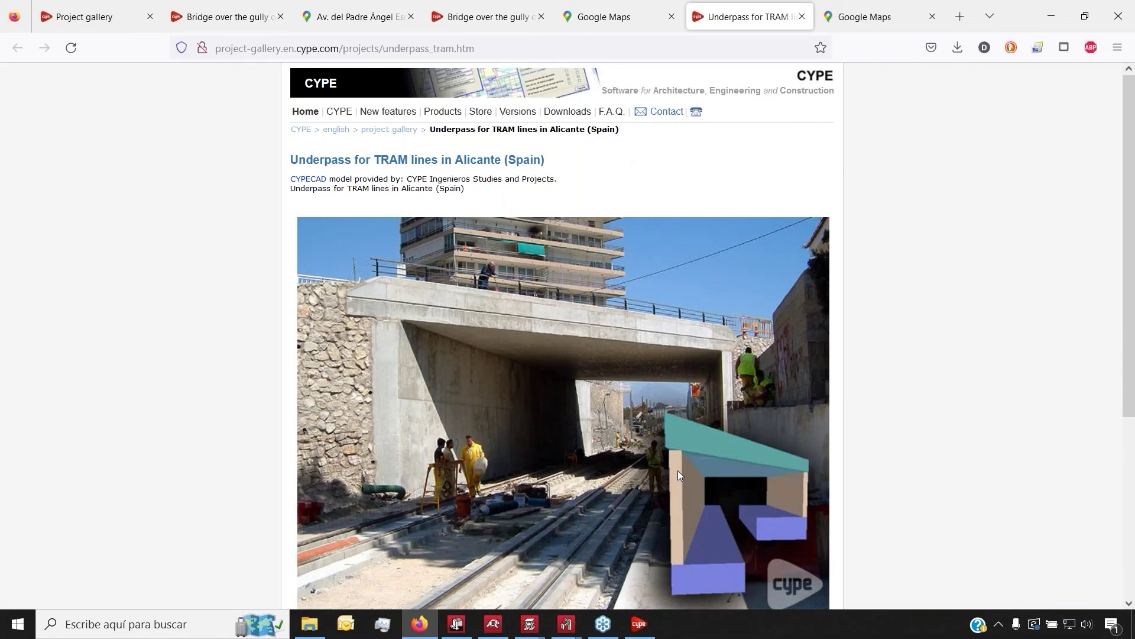
pyautogui.scroll(-2, 678, 471)
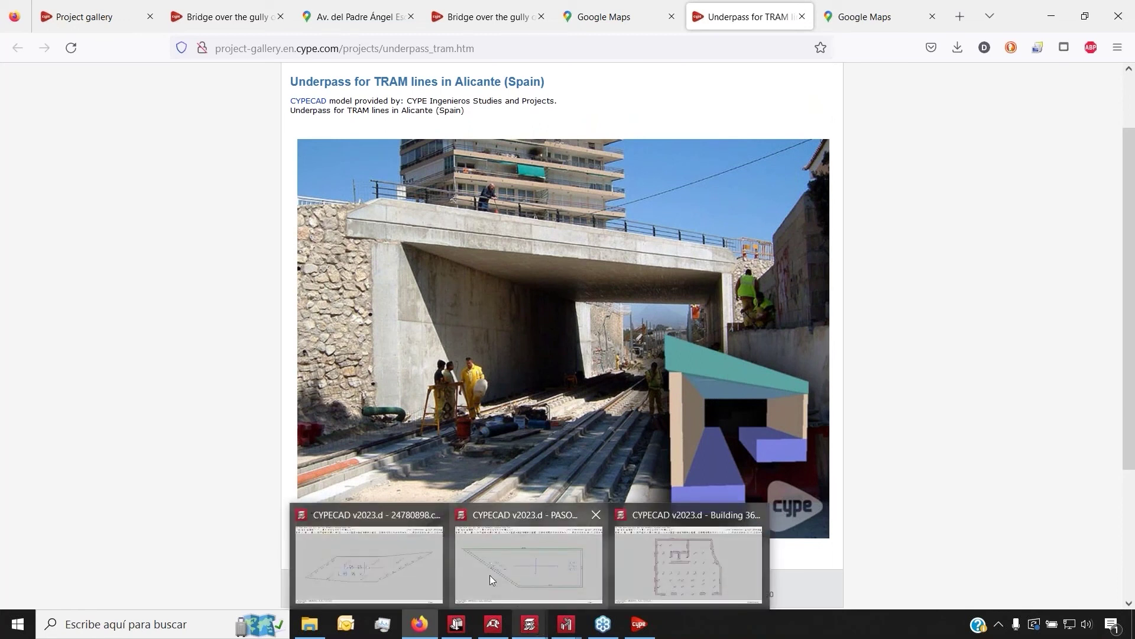
pyautogui.click(489, 575)
pyautogui.click(174, 63)
pyautogui.keyDown('shift'); pyautogui.moveTo(449, 396); pyautogui.dragTo(754, 373, button='middle'); pyautogui.keyUp('shift')
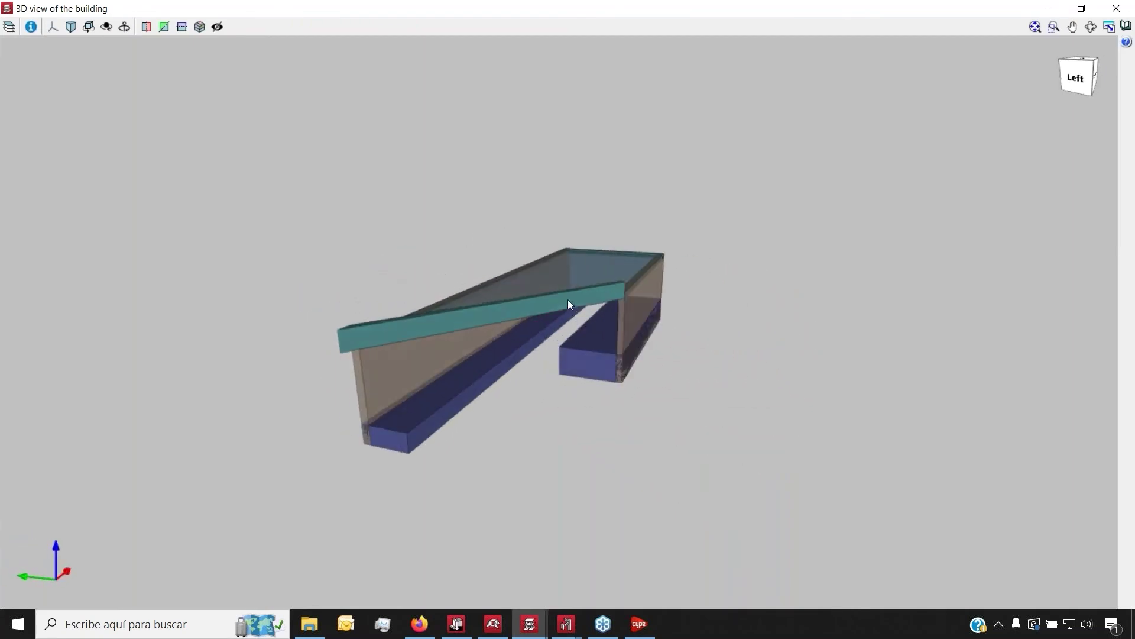
# Close the underpass's 3D view and examine its Floor 1 plan with the walls, beams and point loads.
pyautogui.click(1131, 11)
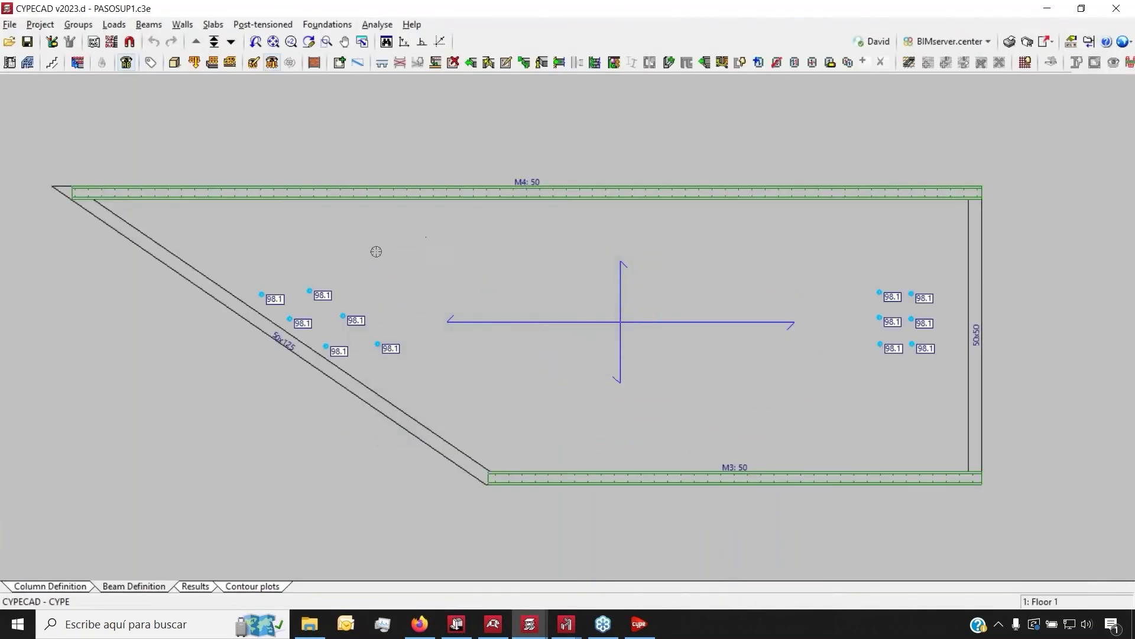
pyautogui.scroll(-2, 157, 317)
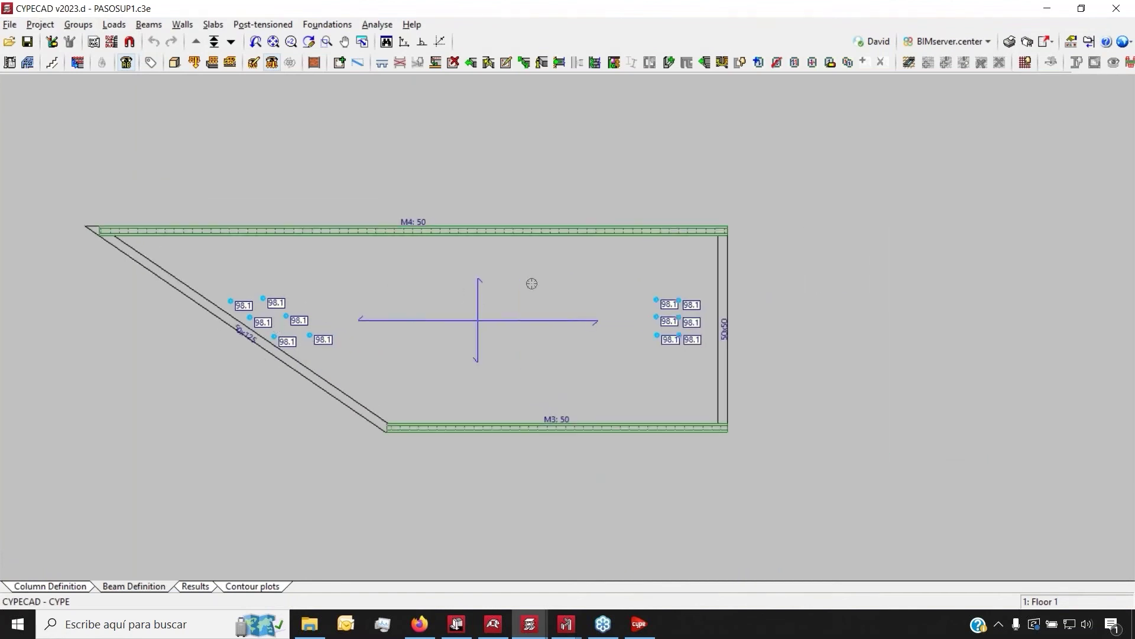
pyautogui.scroll(2, 248, 271)
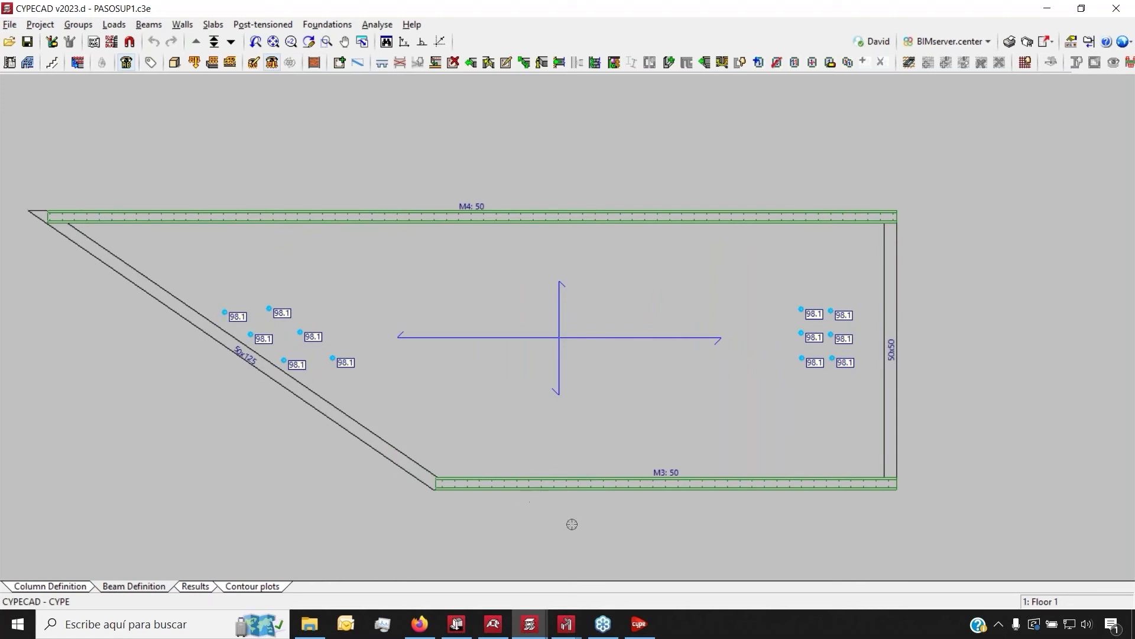
# Bring up the CYPE 2023 main menu, and inspect the Warehouse steel structure in CYPE 3D from another angle.
pyautogui.click(639, 624)
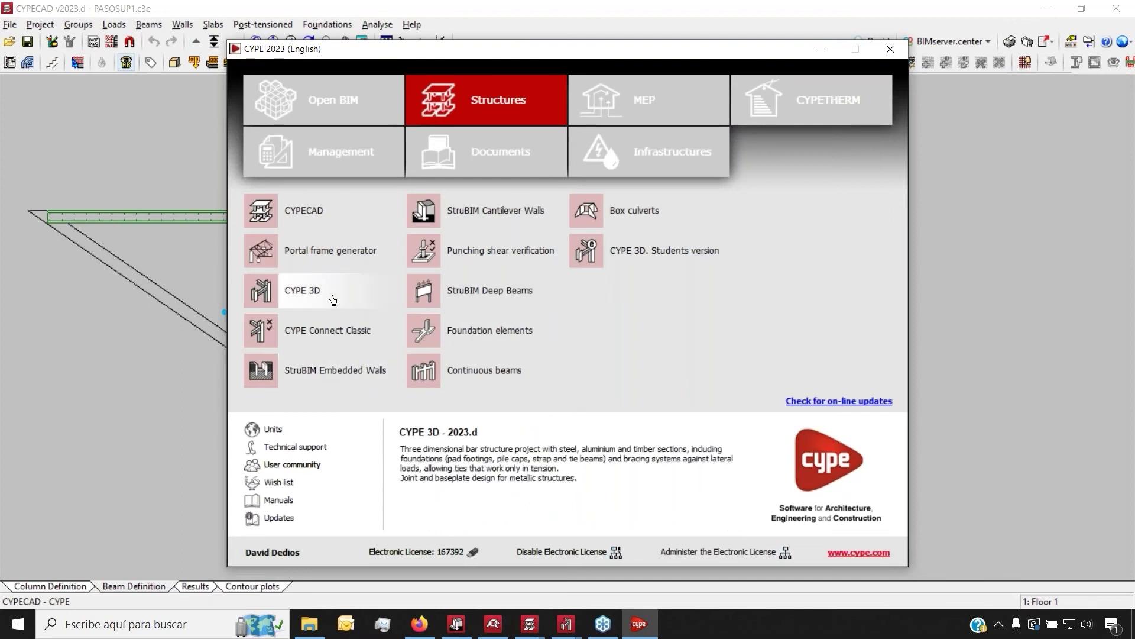
pyautogui.moveTo(566, 623)
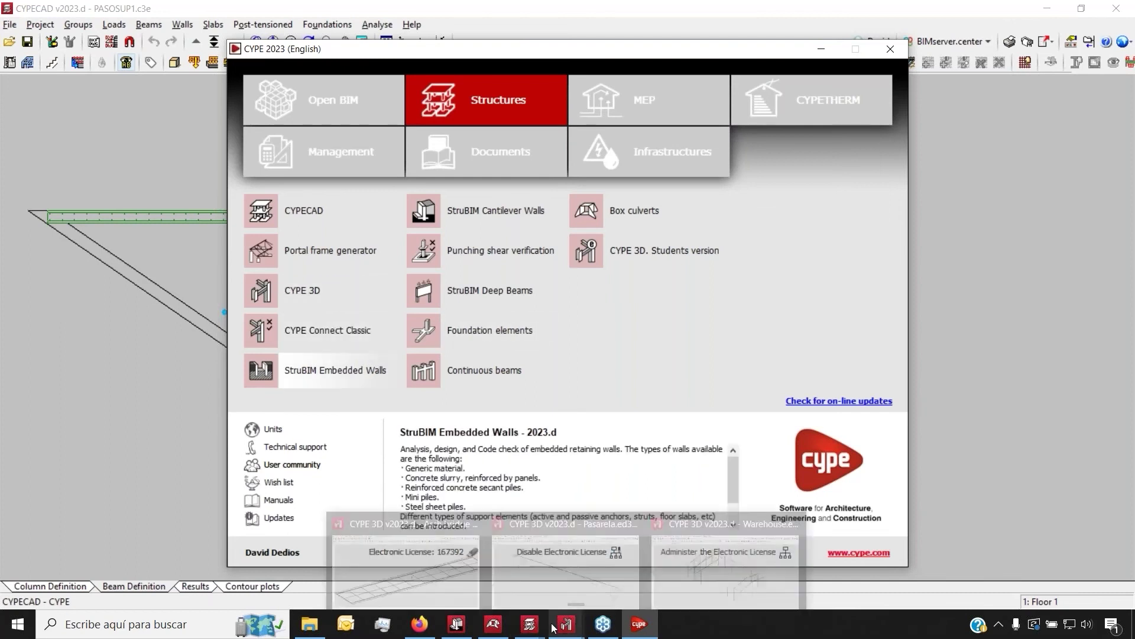
pyautogui.click(738, 573)
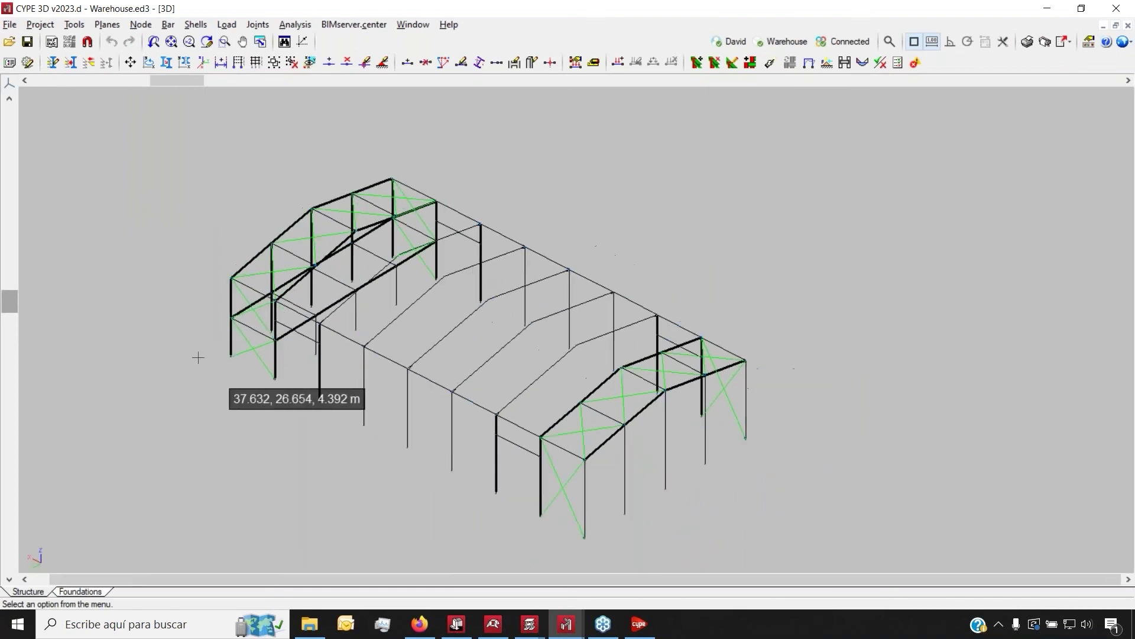
pyautogui.keyDown('shift'); pyautogui.moveTo(260, 349); pyautogui.dragTo(458, 495, button='middle'); pyautogui.keyUp('shift')
# Switch to the 24780898 bridge job in CYPECAD, close its 3D view and examine the deck plan with its columns and loads.
pyautogui.moveTo(516, 636)
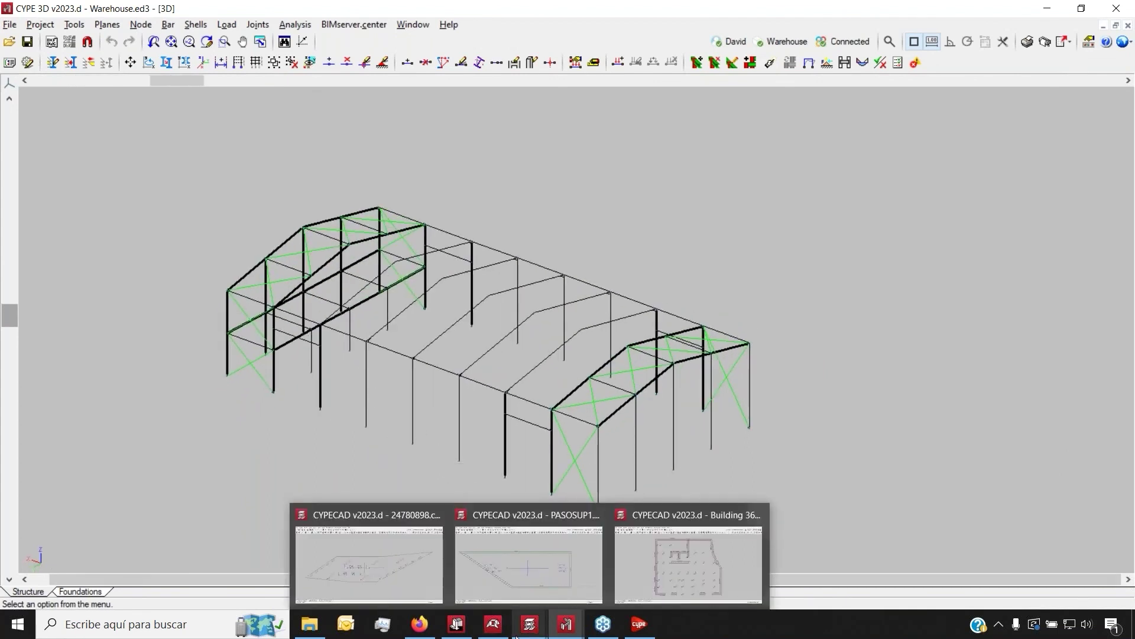
pyautogui.click(416, 553)
pyautogui.click(1129, 12)
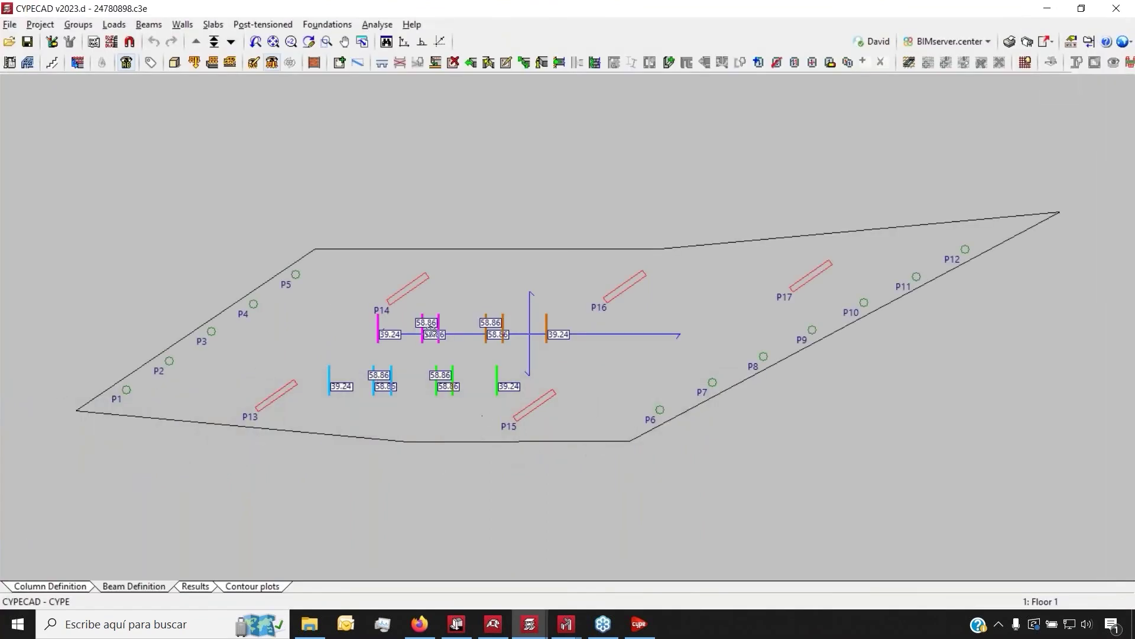
pyautogui.scroll(1, 402, 340)
# Return to the Warehouse model in CYPE 3D and inspect its frames from a lower viewing angle.
pyautogui.moveTo(566, 622)
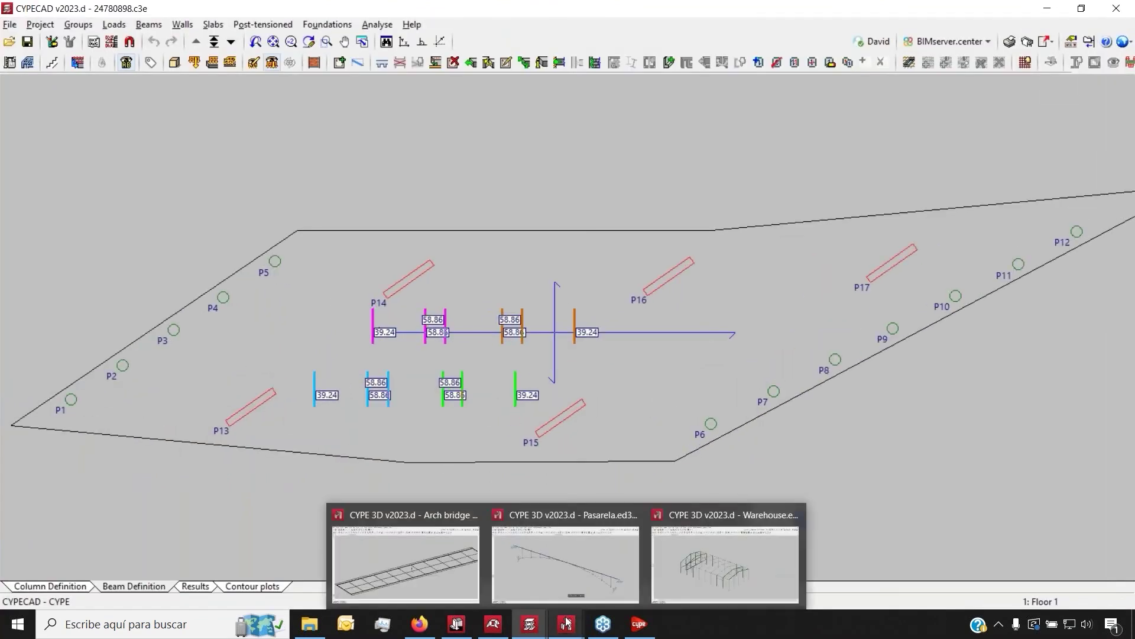
pyautogui.click(690, 534)
pyautogui.keyDown('shift'); pyautogui.moveTo(272, 312); pyautogui.dragTo(398, 309, button='middle'); pyautogui.keyUp('shift')
pyautogui.keyDown('shift'); pyautogui.moveTo(463, 341); pyautogui.dragTo(430, 329, button='middle'); pyautogui.keyUp('shift')
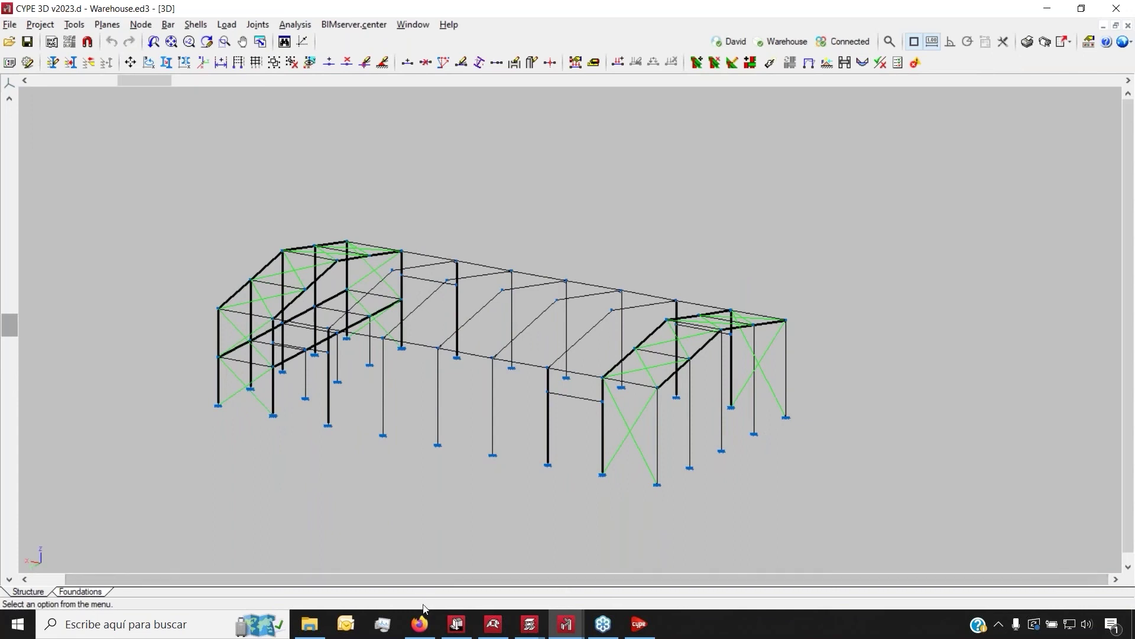
# Show the Metal 3D arch bridge's gallery page and inspect the deck grid of the Arch bridge over channel model in CYPE 3D.
pyautogui.click(419, 623)
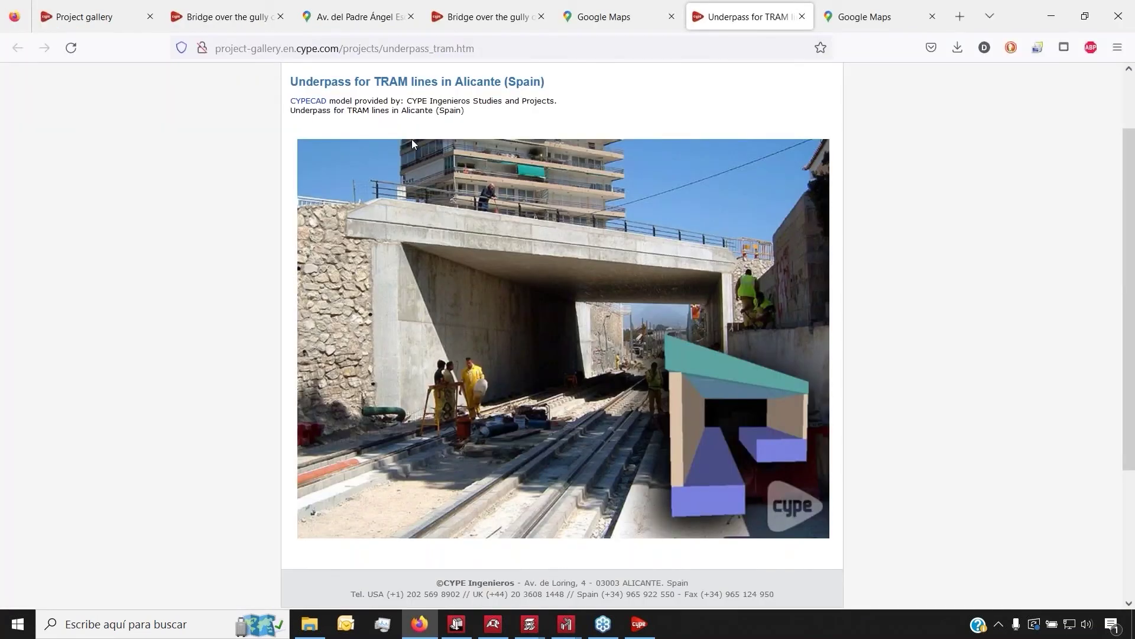
pyautogui.click(476, 17)
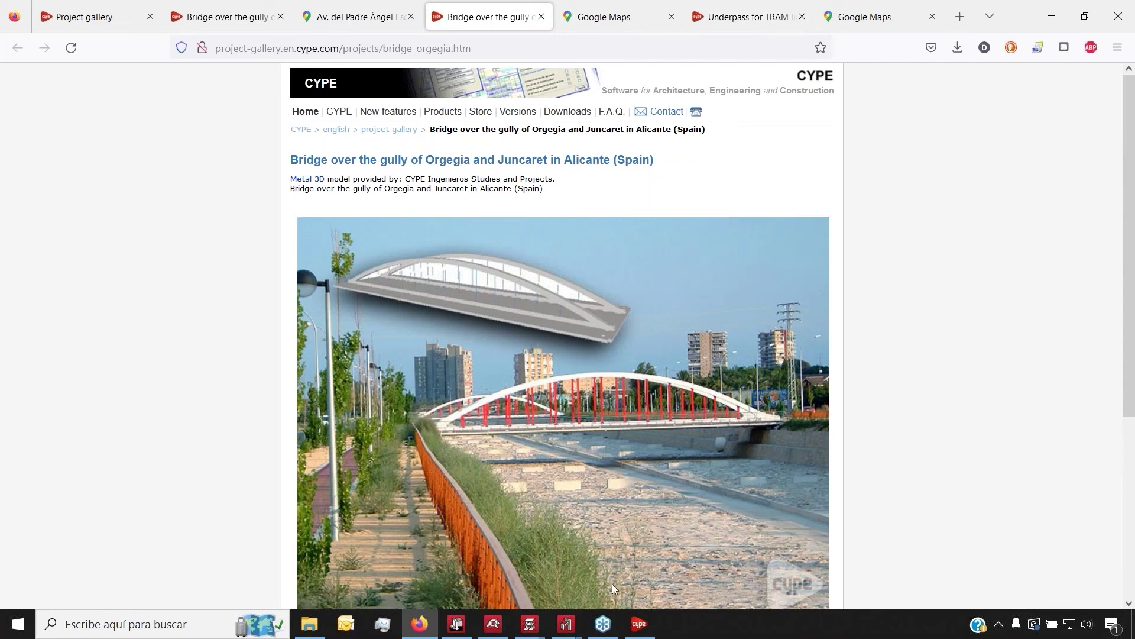
pyautogui.moveTo(566, 623)
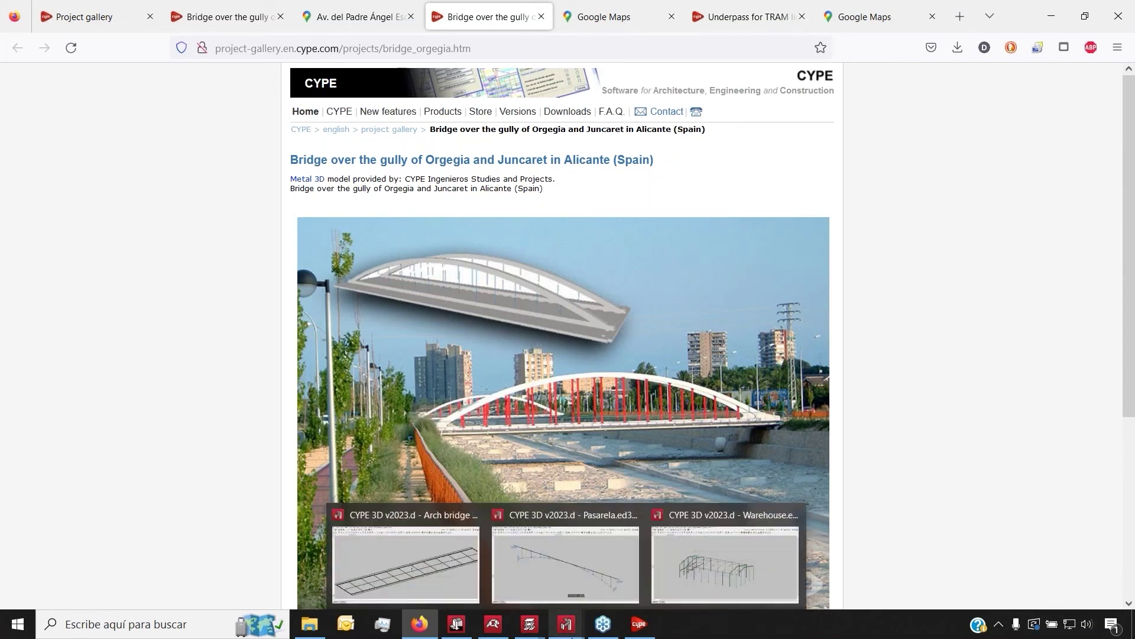
pyautogui.click(379, 563)
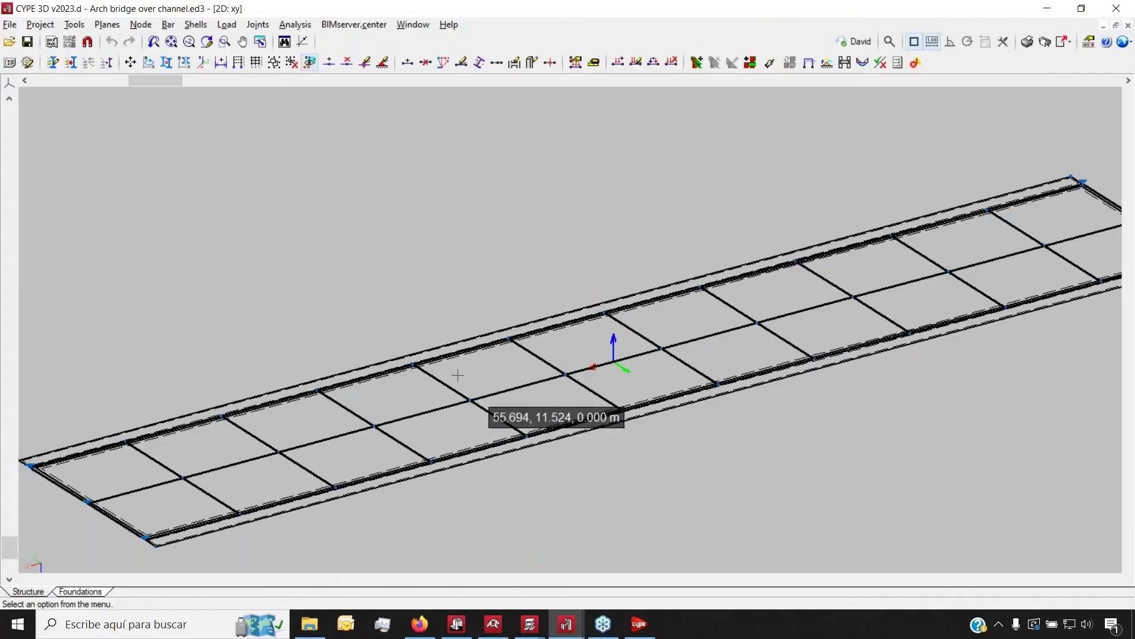
pyautogui.scroll(-1, 458, 375)
pyautogui.scroll(5, 456, 370)
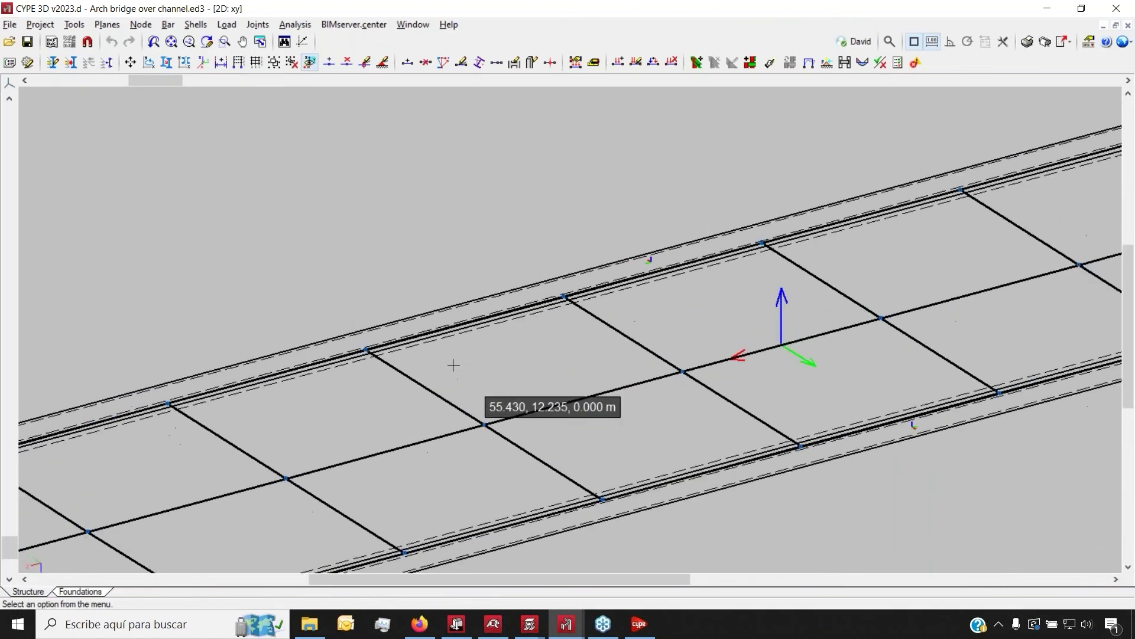
pyautogui.scroll(-5, 473, 373)
pyautogui.keyDown('shift'); pyautogui.moveTo(519, 380); pyautogui.dragTo(60, 88, button='middle'); pyautogui.keyUp('shift')
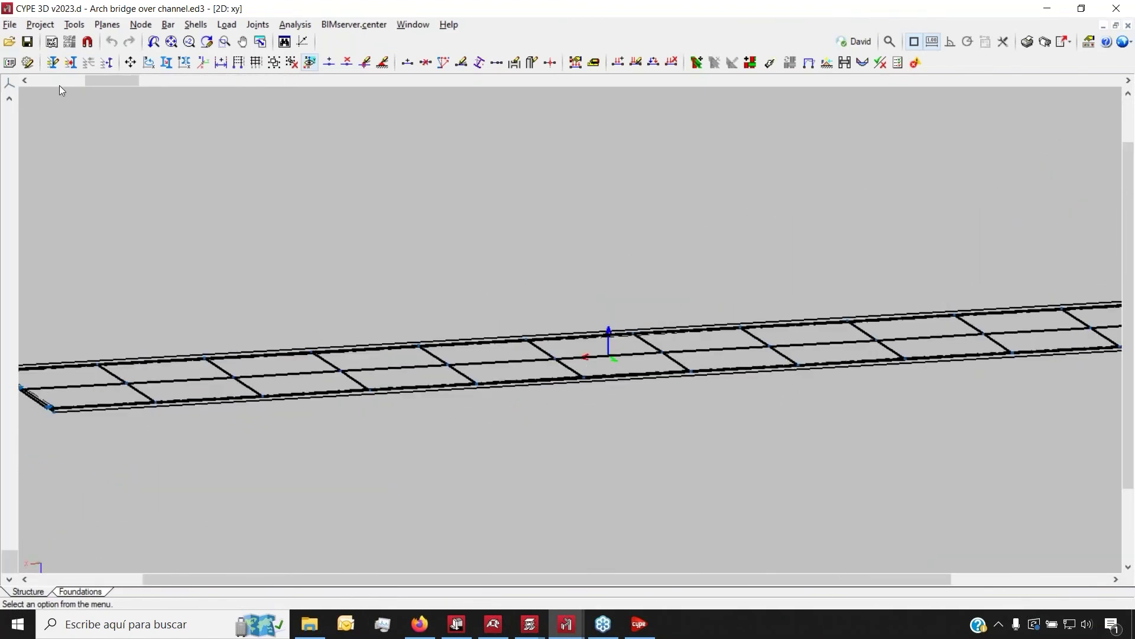
# Open the 3D view of the complete arch bridge structure and examine its arches, hangers and deck up close.
pyautogui.click(51, 27)
pyautogui.moveTo(73, 27)
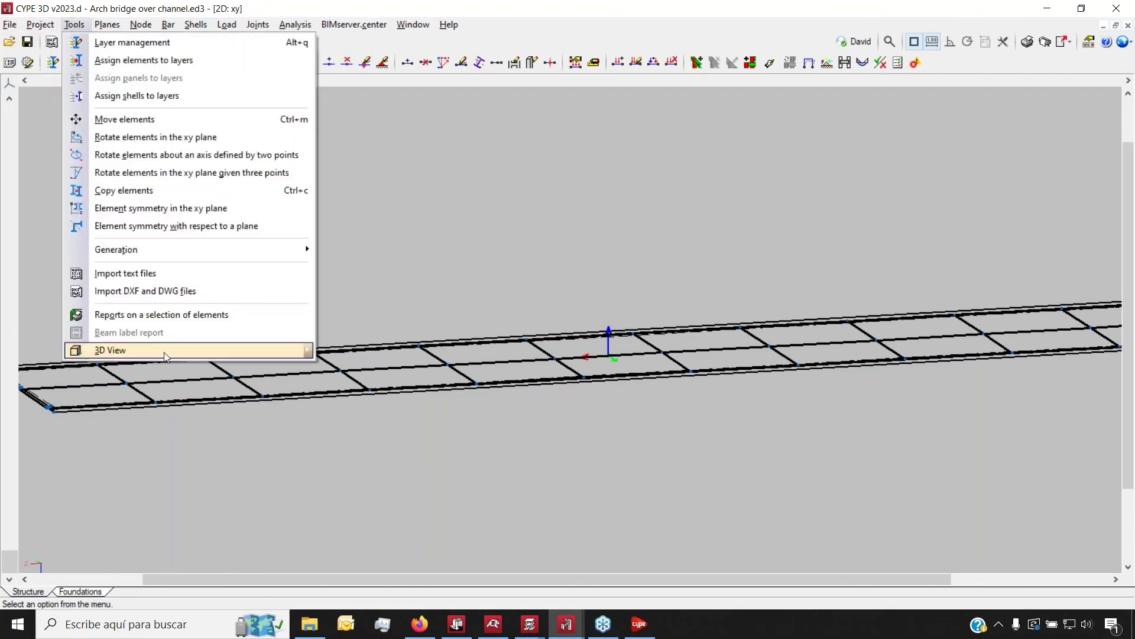
pyautogui.moveTo(168, 349)
pyautogui.click(367, 349)
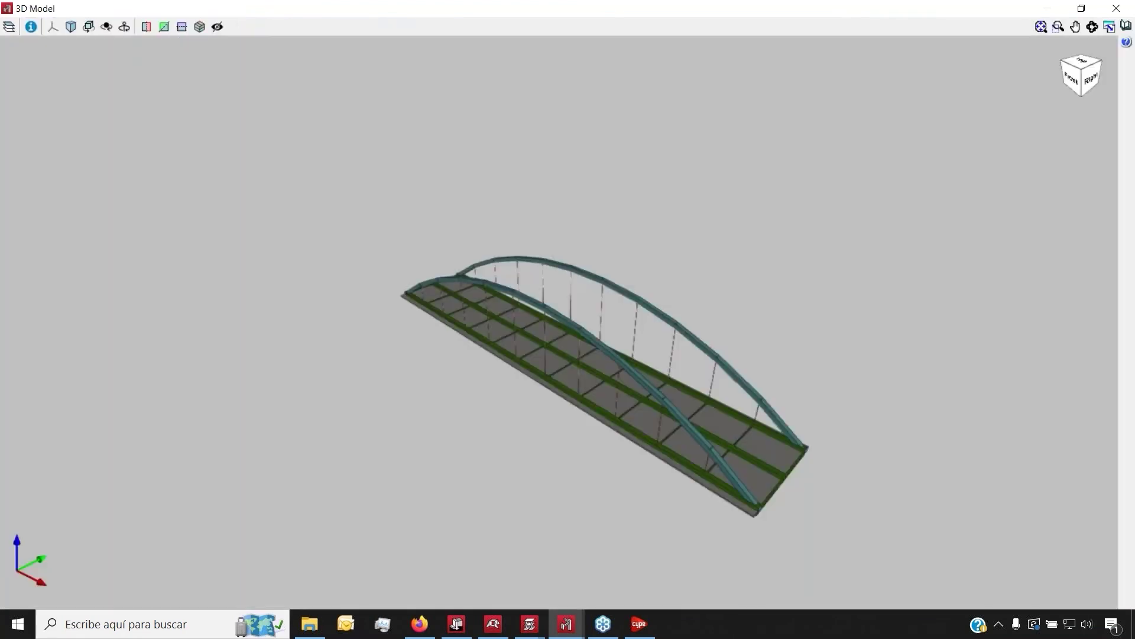
pyautogui.scroll(5, 499, 319)
pyautogui.keyDown('shift'); pyautogui.moveTo(477, 331); pyautogui.dragTo(570, 281, button='middle'); pyautogui.keyUp('shift')
pyautogui.scroll(-6, 569, 280)
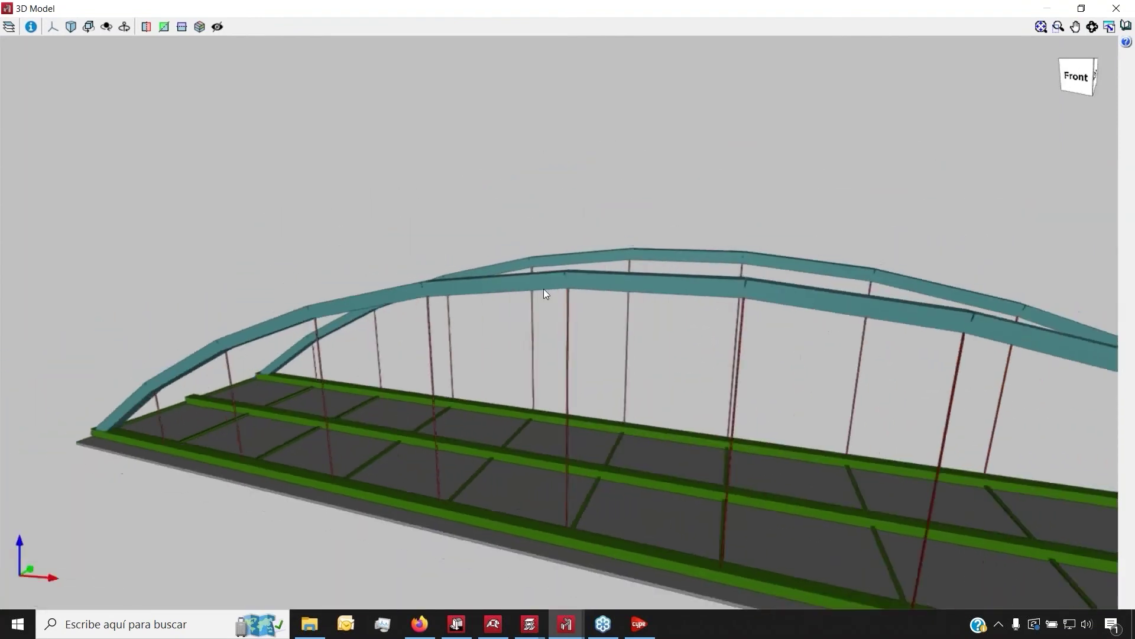
pyautogui.scroll(6, 498, 320)
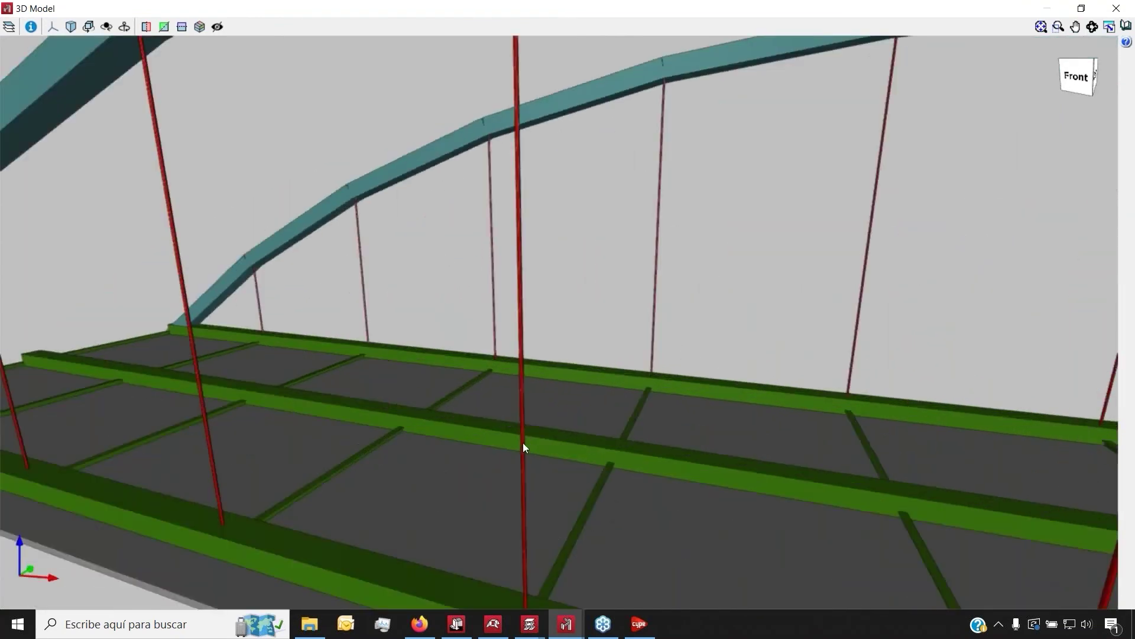
# Inspect the whole arch bridge in the 3D view from several angles, down to deck level.
pyautogui.scroll(-5, 523, 443)
pyautogui.moveTo(464, 444)
pyautogui.keyDown('shift'); pyautogui.mouseDown(button='middle')
pyautogui.moveTo(575, 431)
pyautogui.moveTo(617, 402)
pyautogui.mouseUp(button='middle'); pyautogui.keyUp('shift')
pyautogui.scroll(-5, 616, 402)
pyautogui.scroll(-5, 494, 456)
pyautogui.scroll(5, 662, 399)
pyautogui.keyDown('shift'); pyautogui.moveTo(662, 399); pyautogui.dragTo(413, 388, button='middle'); pyautogui.keyUp('shift')
pyautogui.scroll(-5, 421, 394)
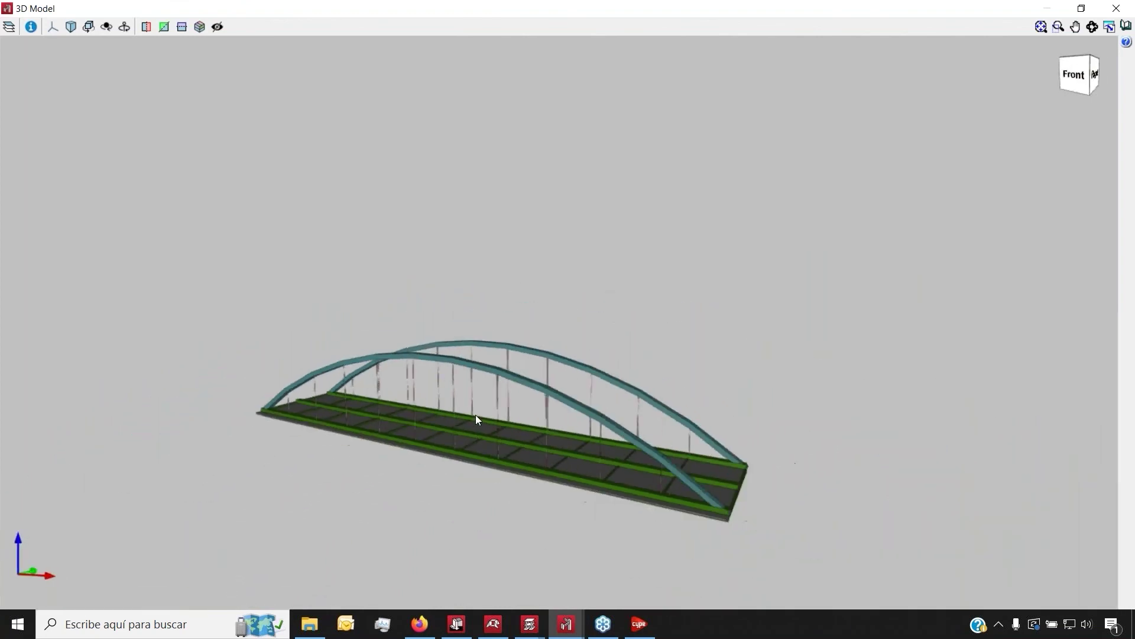
pyautogui.keyDown('shift'); pyautogui.moveTo(518, 432); pyautogui.dragTo(512, 461, button='middle'); pyautogui.keyUp('shift')
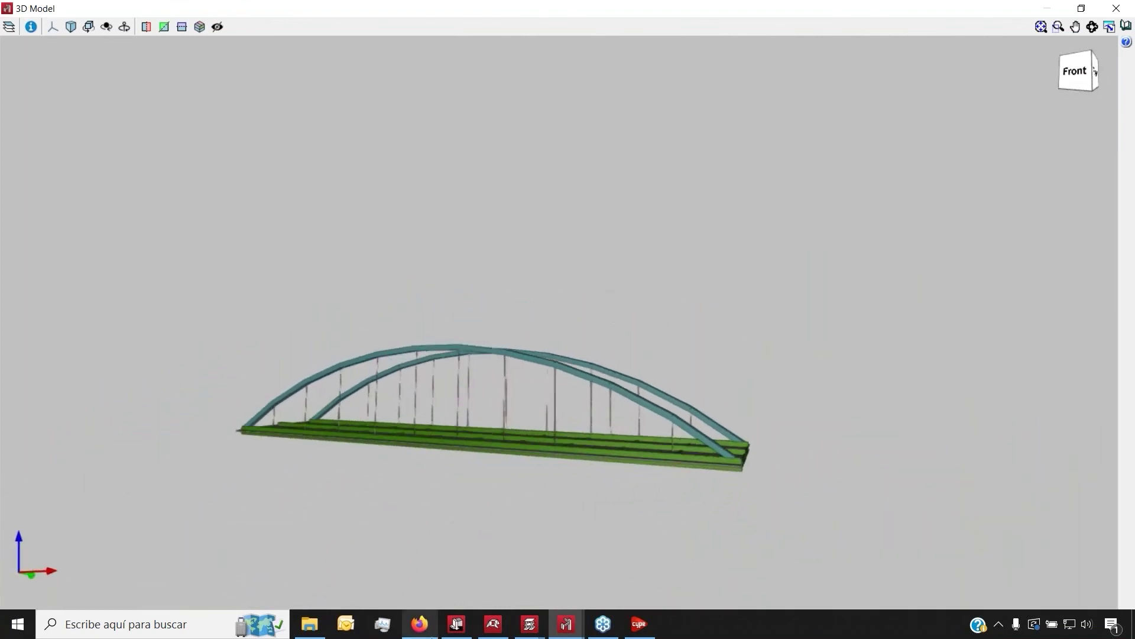
# Switch to Firefox, show the Orgegia and Juncaret bridge page, and enter Street View beside that bridge in Google Maps, facing its arches.
pyautogui.click(423, 556)
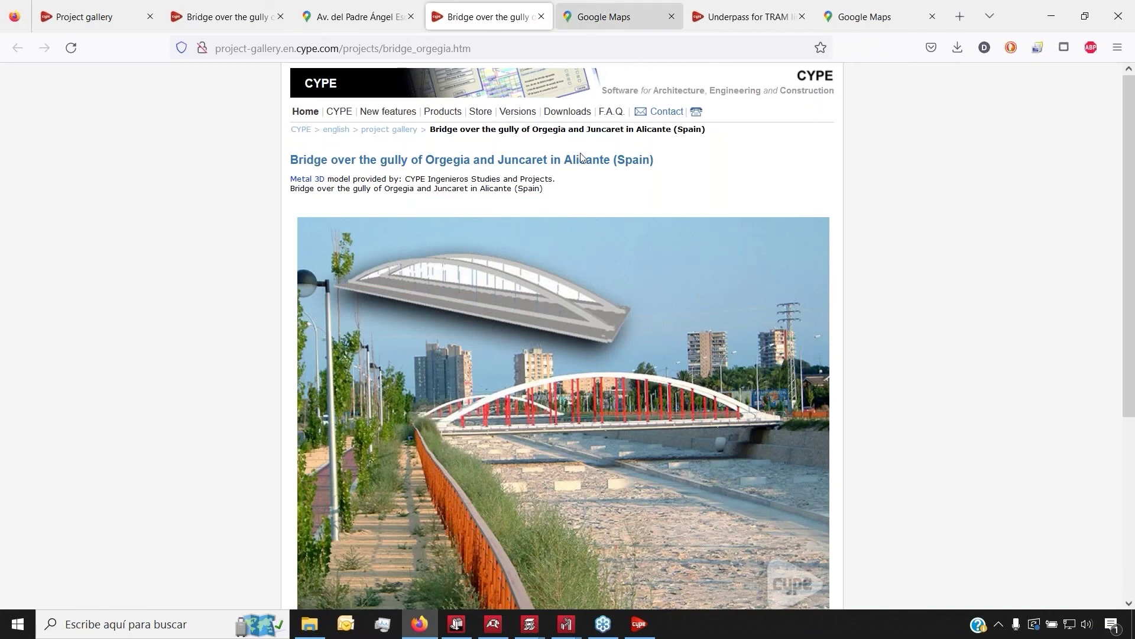
pyautogui.hotkey('ctrl', 'Tab')
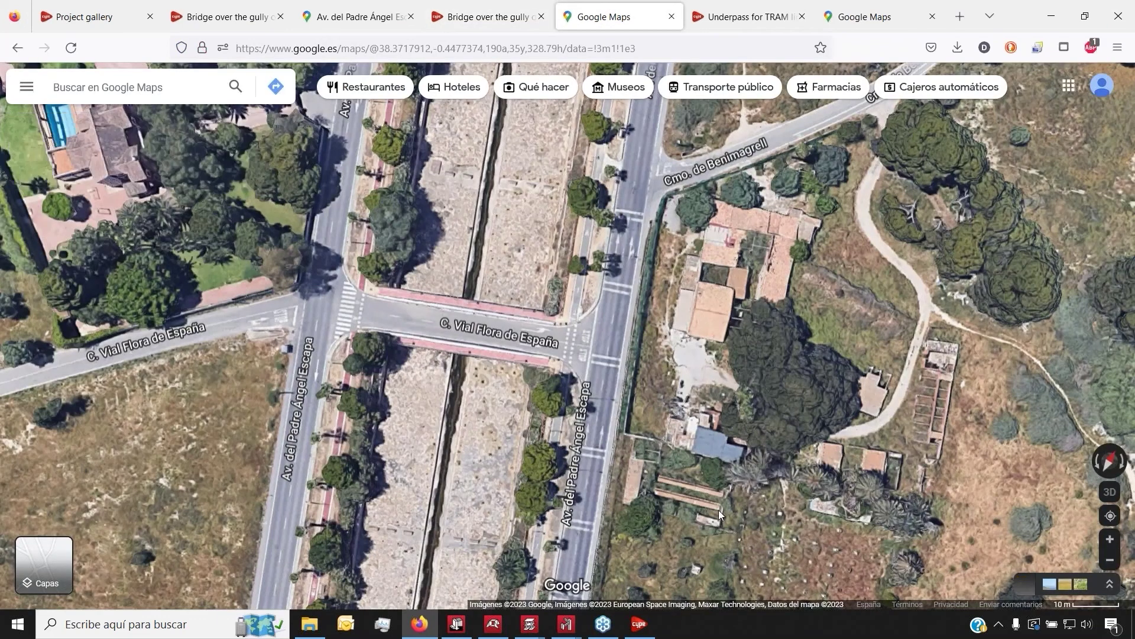
pyautogui.moveTo(719, 510); pyautogui.dragTo(312, 194)
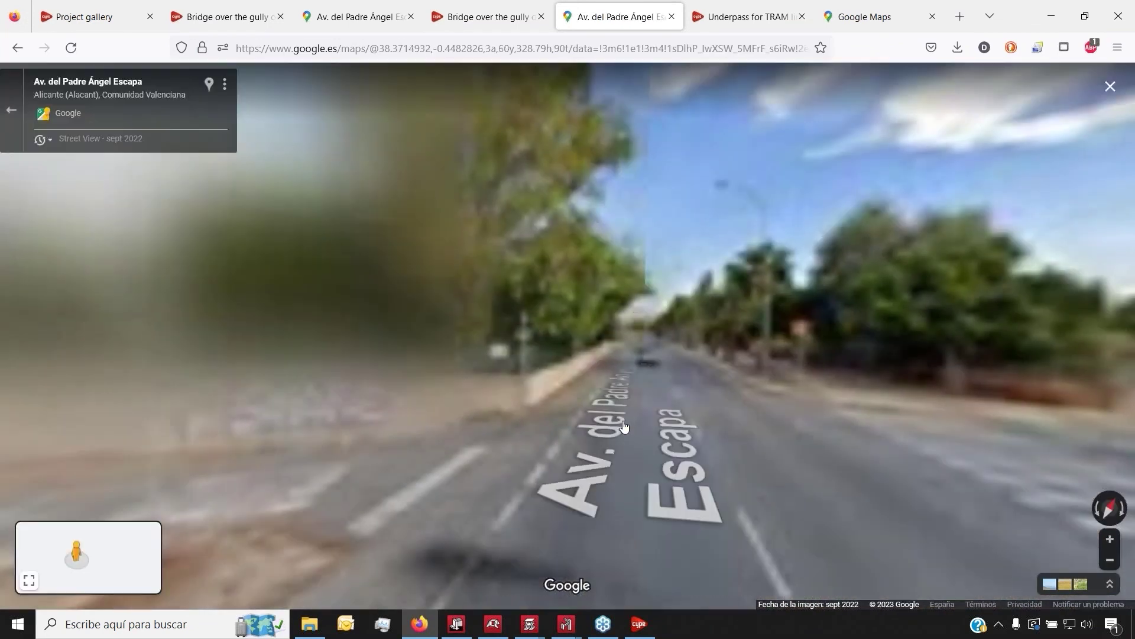
pyautogui.moveTo(946, 408); pyautogui.dragTo(542, 406)
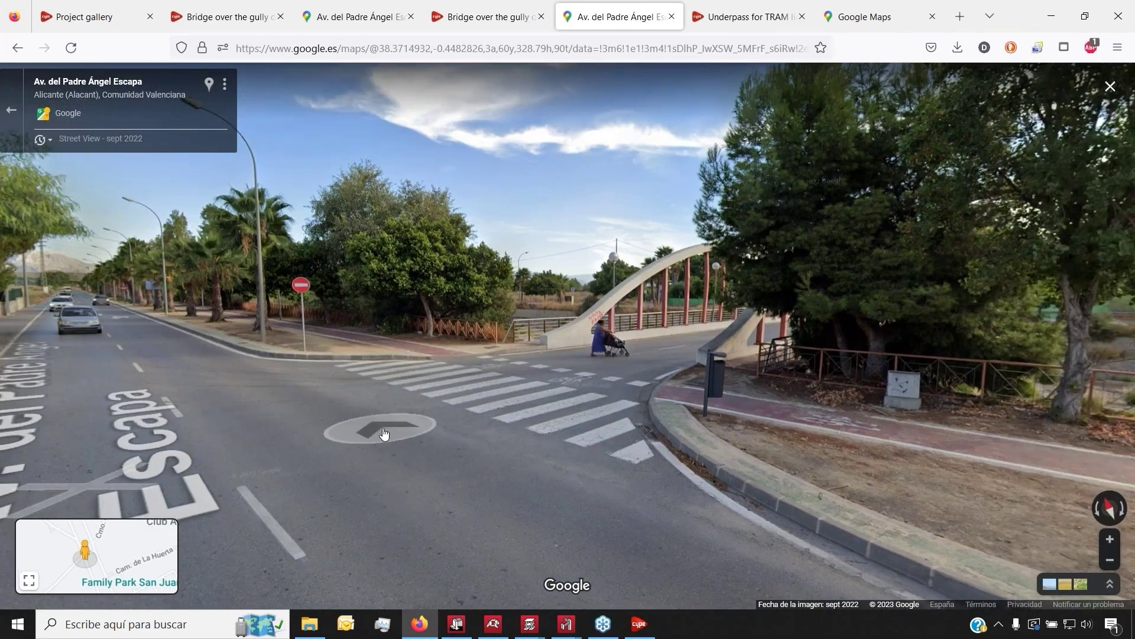
# Move onto the bridge along C. Vial Flora de España in Street View and look at its red hangers and the channel.
pyautogui.click(385, 434)
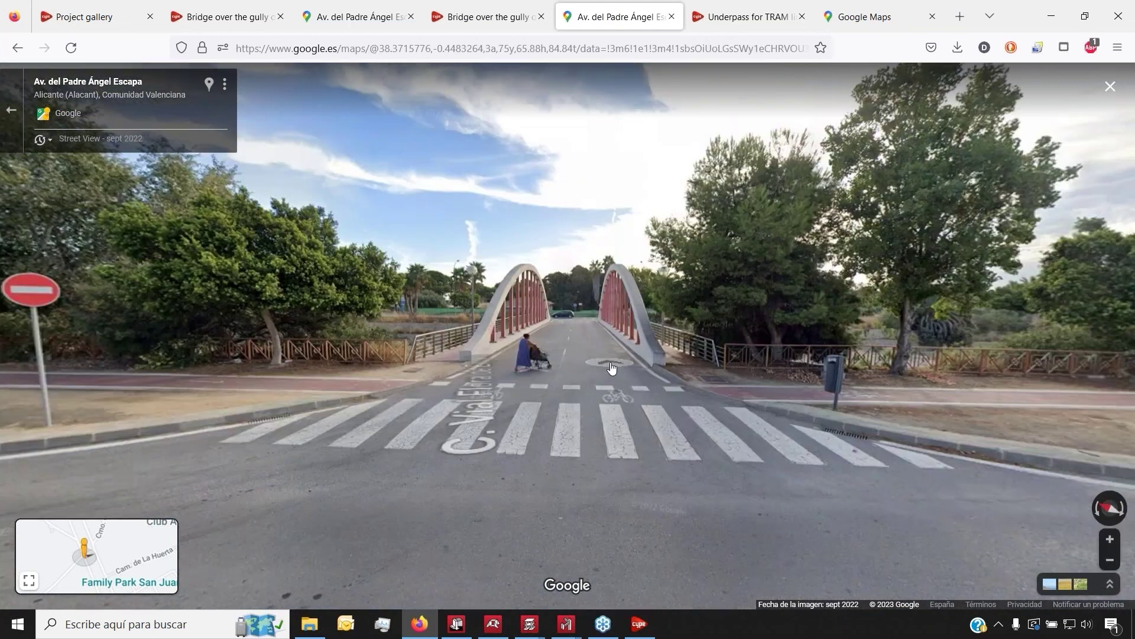
pyautogui.click(612, 368)
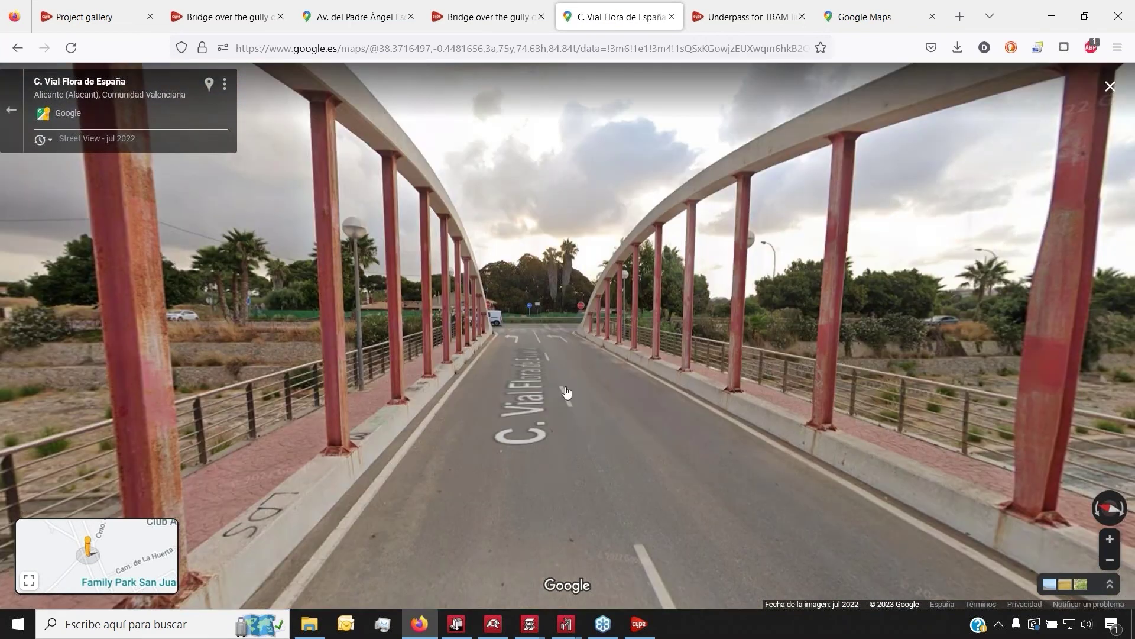
pyautogui.click(608, 426)
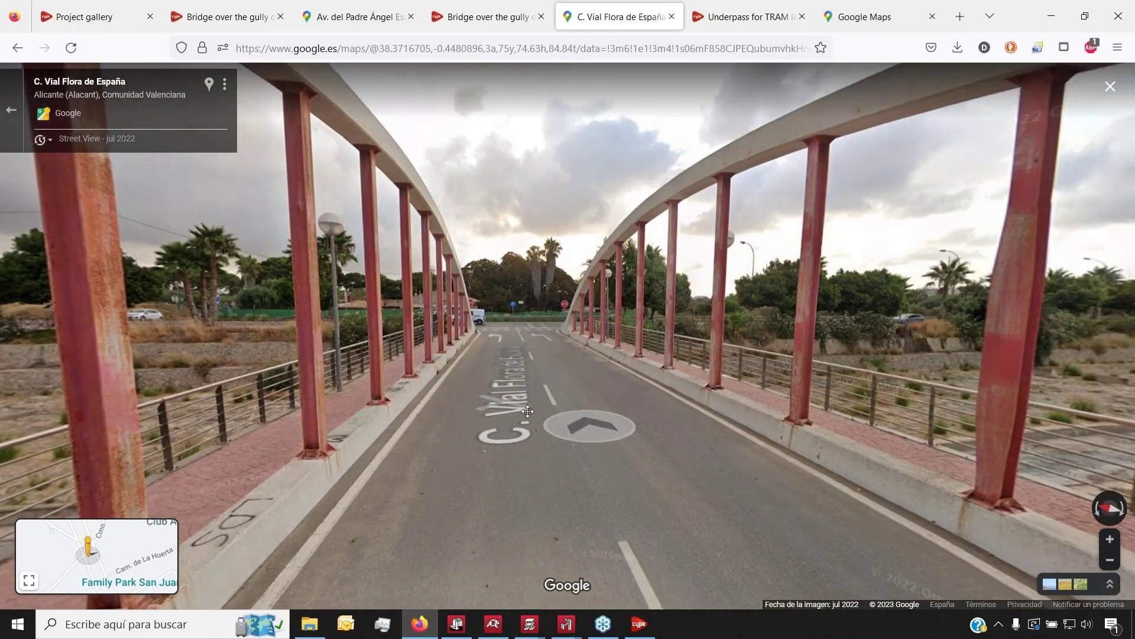
pyautogui.moveTo(608, 426); pyautogui.dragTo(414, 443)
pyautogui.click(415, 444)
pyautogui.press('Right')
pyautogui.press('Right')
pyautogui.press('Right')
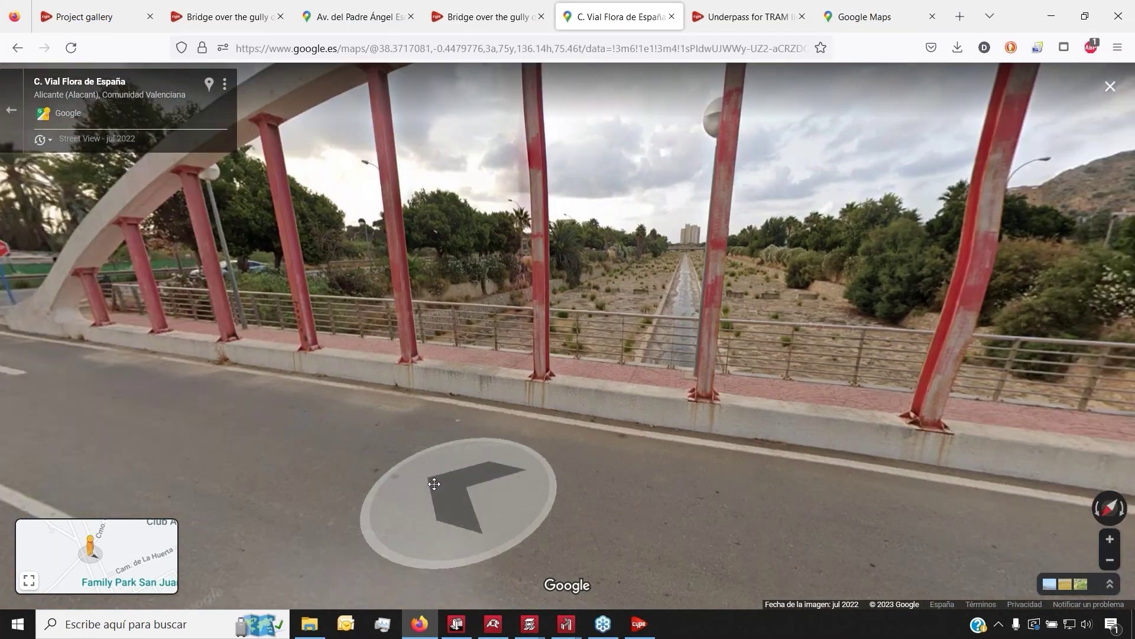
# Advance along the bridge in Street View and turn around to look back between its two arches.
pyautogui.moveTo(434, 484); pyautogui.dragTo(511, 510)
pyautogui.click(393, 470)
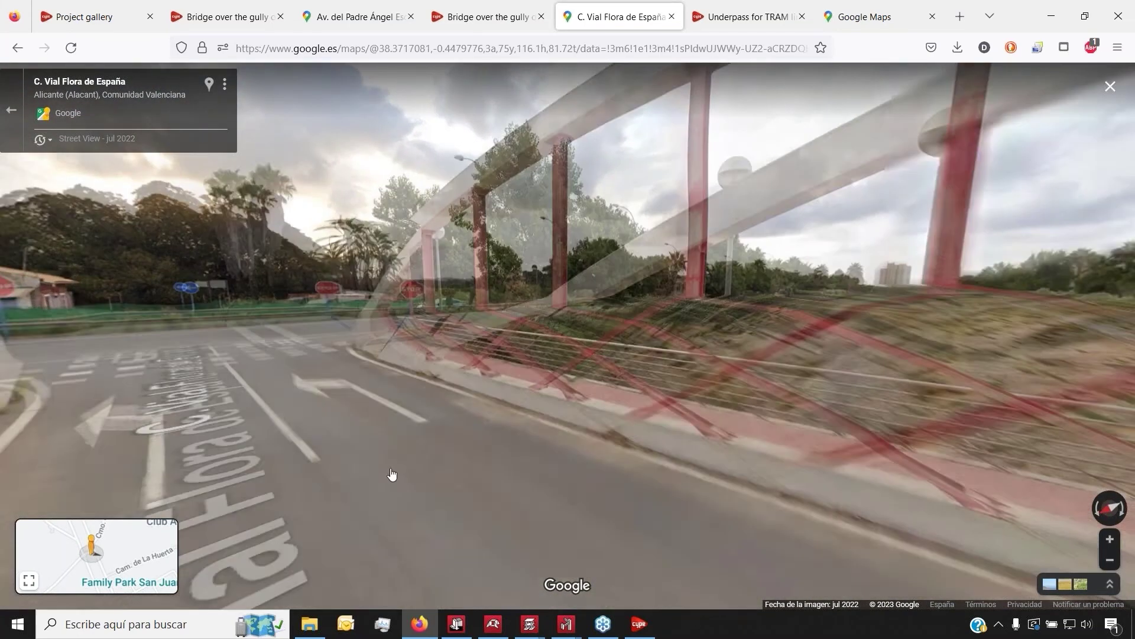
pyautogui.moveTo(482, 473); pyautogui.dragTo(355, 451)
pyautogui.press('Right')
pyautogui.press('Right')
pyautogui.press('Right')
pyautogui.press('Right')
pyautogui.press('Right')
pyautogui.press('Right')
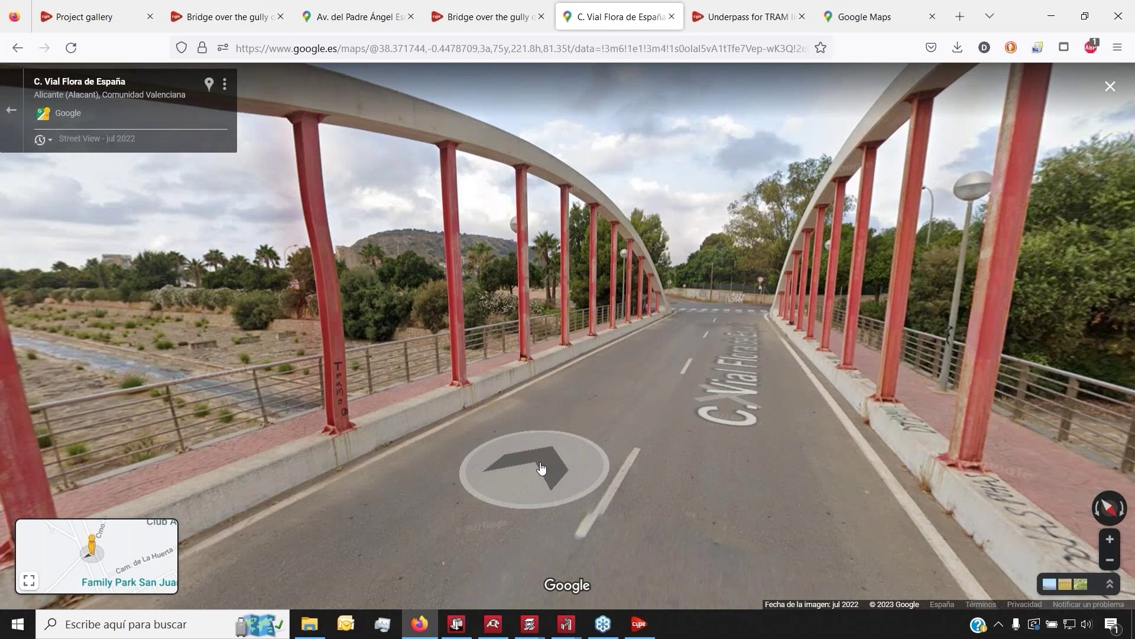
# Switch to the Pasarela model in CYPE 3D and open the 3D view of its complete structure.
pyautogui.moveTo(574, 637)
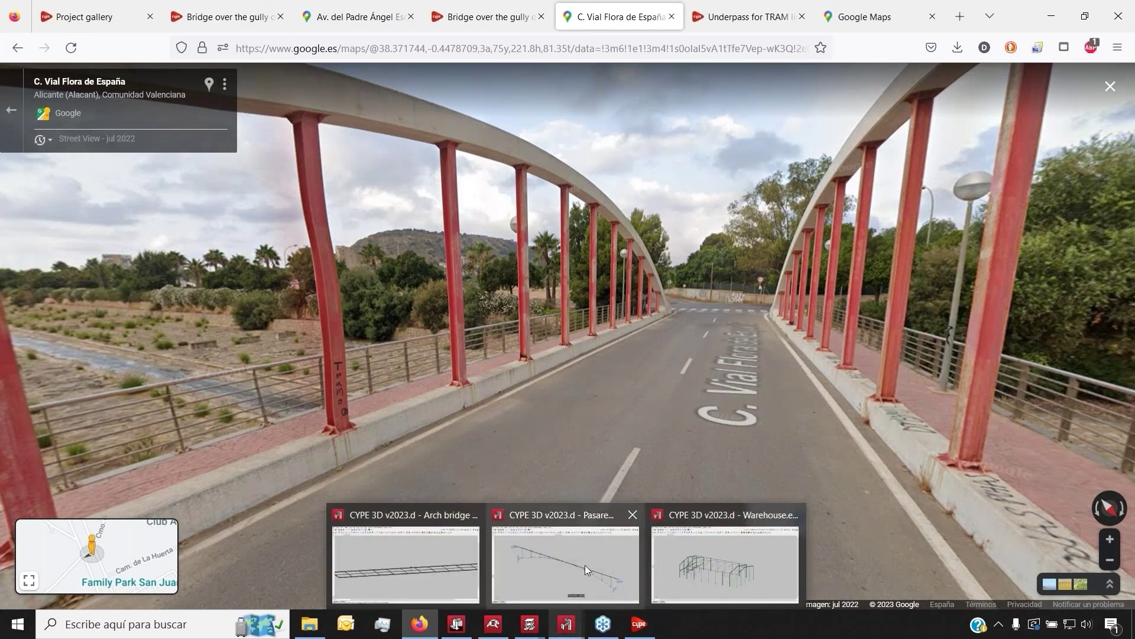
pyautogui.click(584, 565)
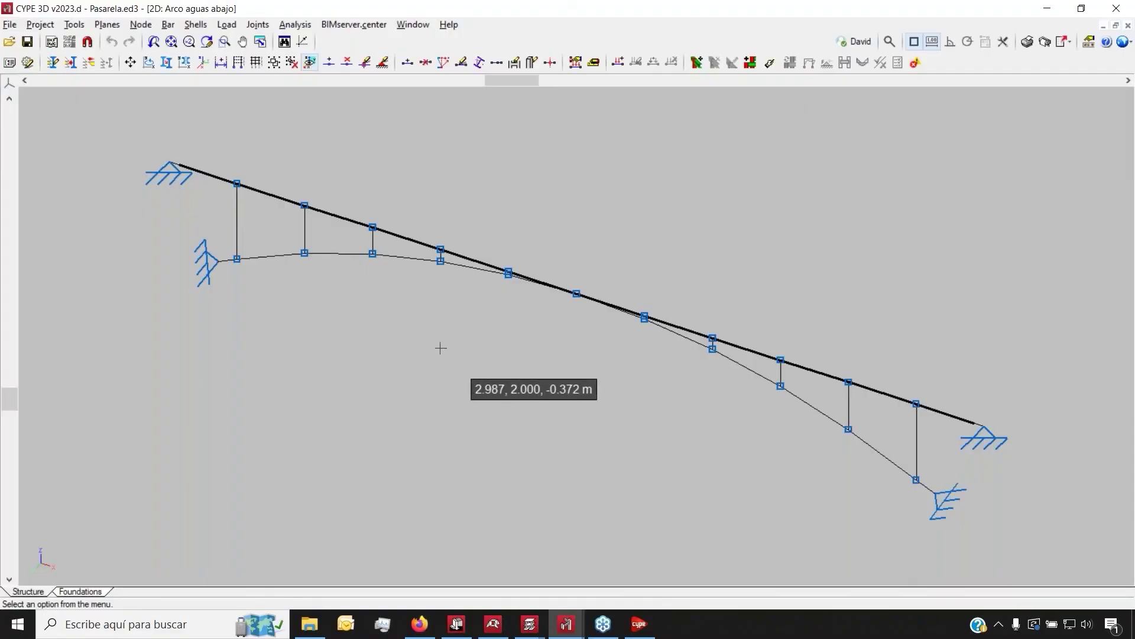
pyautogui.scroll(-3, 274, 261)
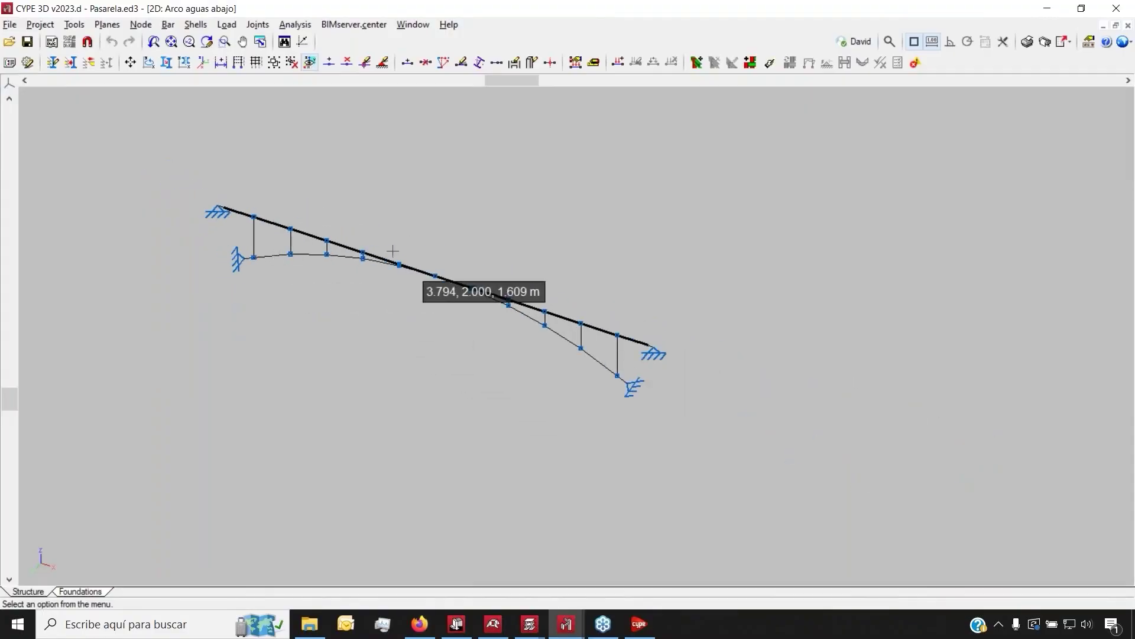
pyautogui.moveTo(357, 310)
pyautogui.keyDown('shift'); pyautogui.mouseDown(button='middle')
pyautogui.moveTo(393, 286)
pyautogui.moveTo(367, 324)
pyautogui.mouseUp(button='middle'); pyautogui.keyUp('shift')
pyautogui.click(41, 24)
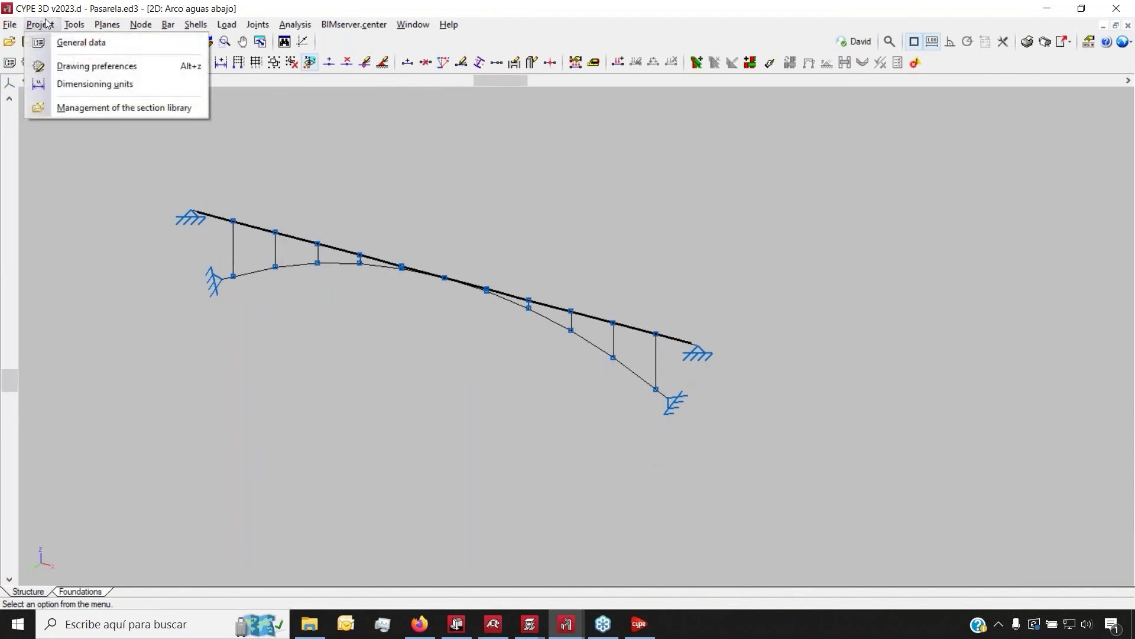
pyautogui.moveTo(75, 24)
pyautogui.moveTo(218, 350)
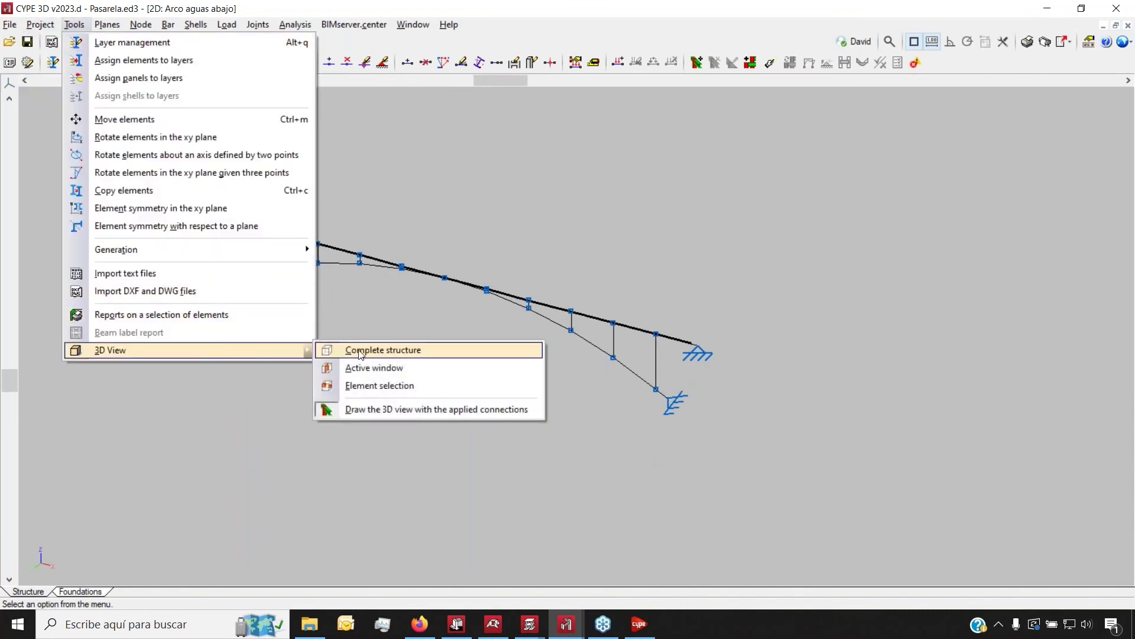
pyautogui.click(360, 350)
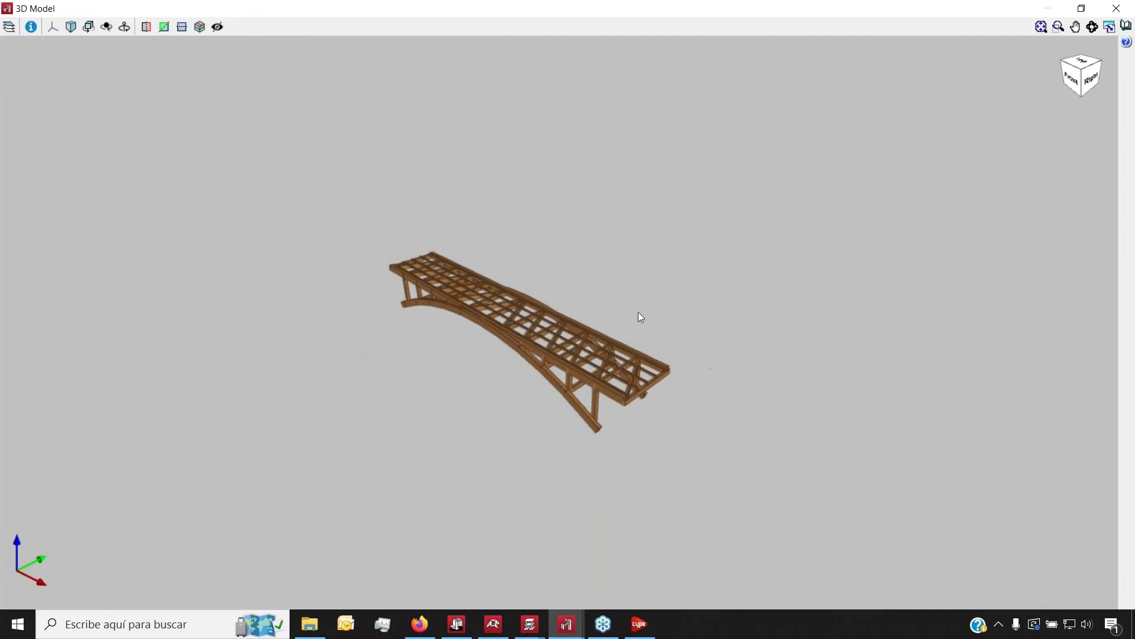
# Examine the timber footbridge's deck, posts and supporting arches from the front, side and back in the 3D view.
pyautogui.keyDown('shift'); pyautogui.moveTo(638, 311); pyautogui.dragTo(444, 355, button='middle'); pyautogui.keyUp('shift')
pyautogui.scroll(4, 450, 294)
pyautogui.scroll(-2, 367, 317)
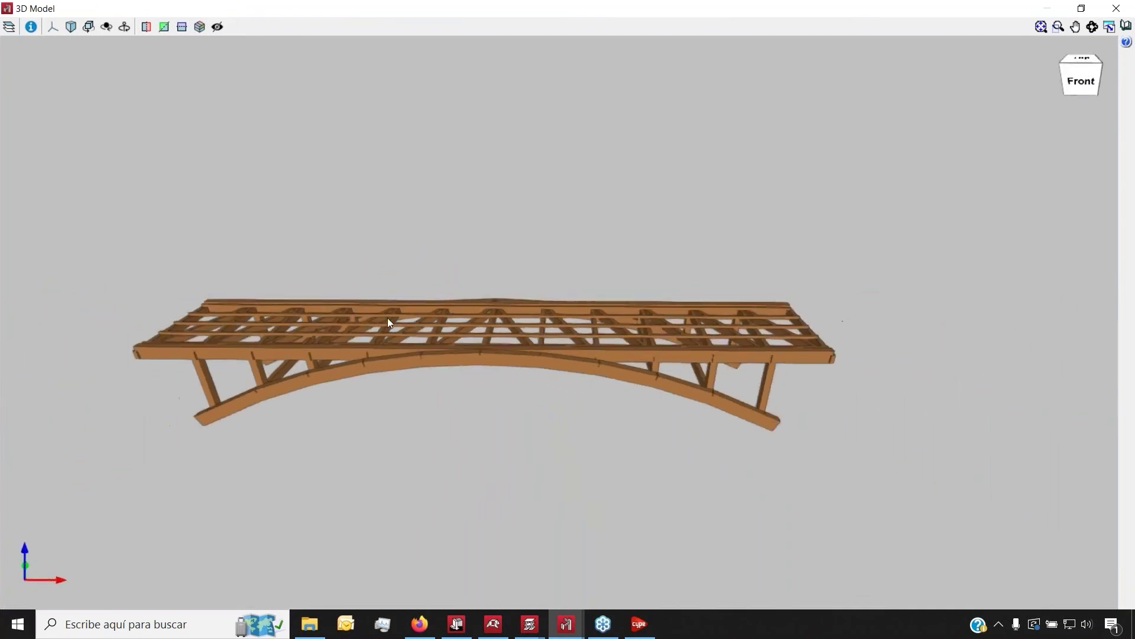
pyautogui.keyDown('shift'); pyautogui.moveTo(387, 318); pyautogui.dragTo(526, 316, button='middle'); pyautogui.keyUp('shift')
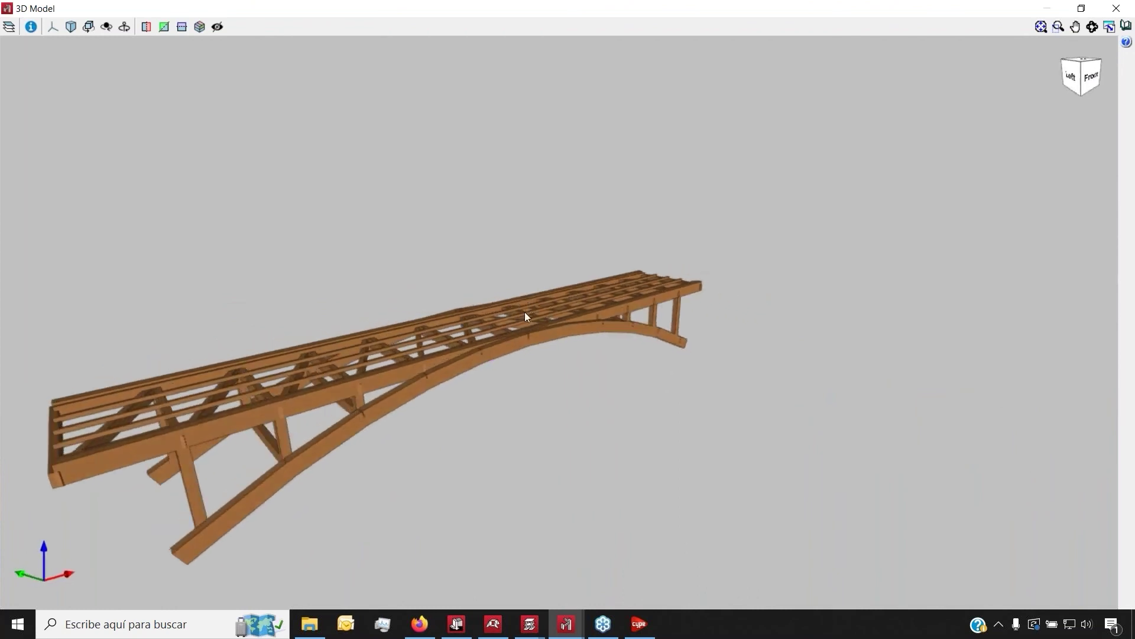
pyautogui.keyDown('shift'); pyautogui.moveTo(595, 302); pyautogui.dragTo(563, 362, button='middle'); pyautogui.keyUp('shift')
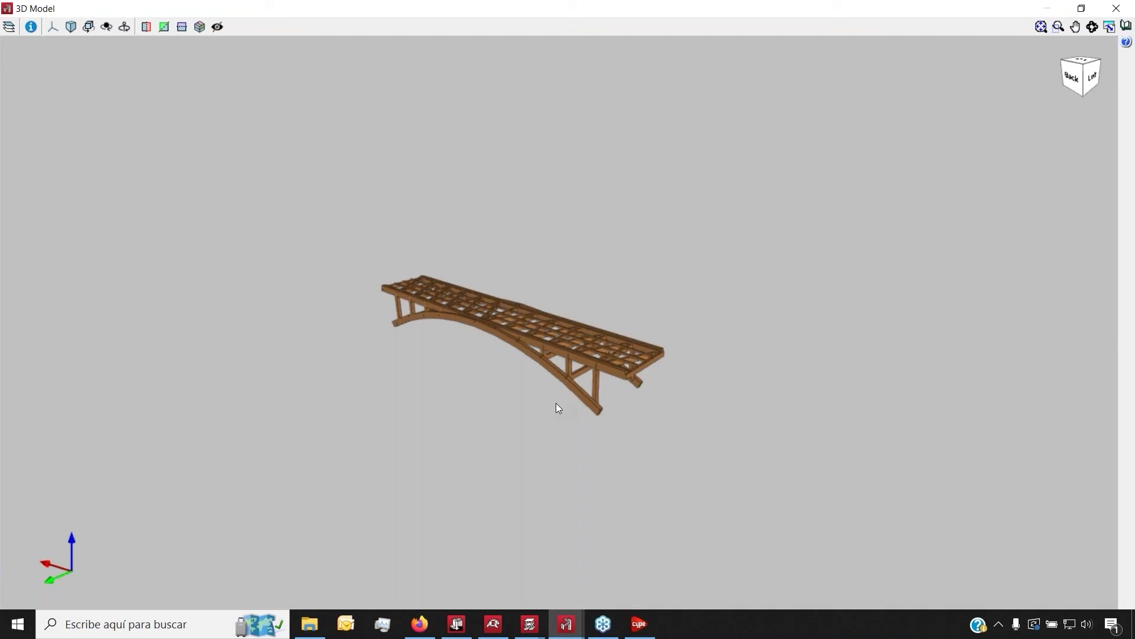
# Switch to Firefox and open bimserver.center in a new tab.
pyautogui.moveTo(427, 621)
pyautogui.click(427, 624)
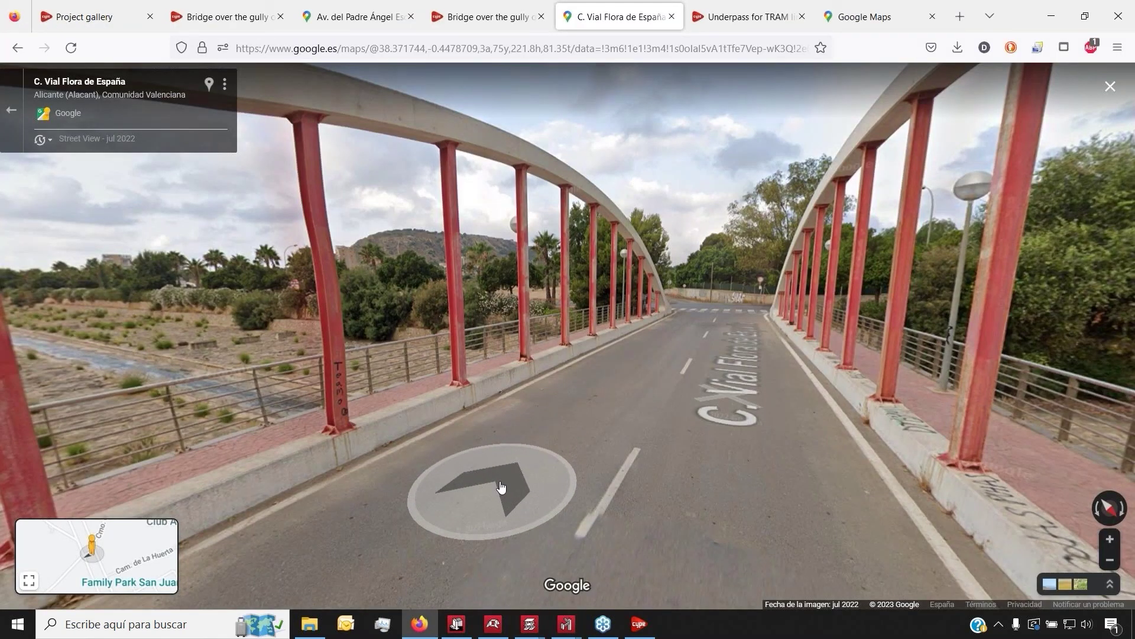
pyautogui.click(959, 17)
pyautogui.write('bimserver.center/')
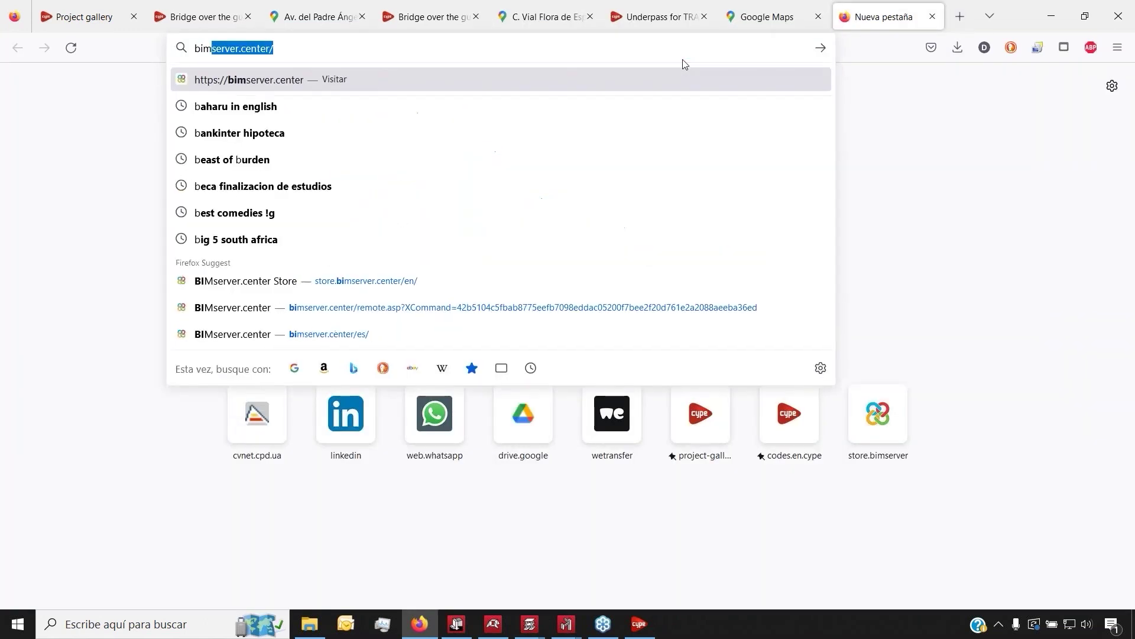
pyautogui.press('Return')
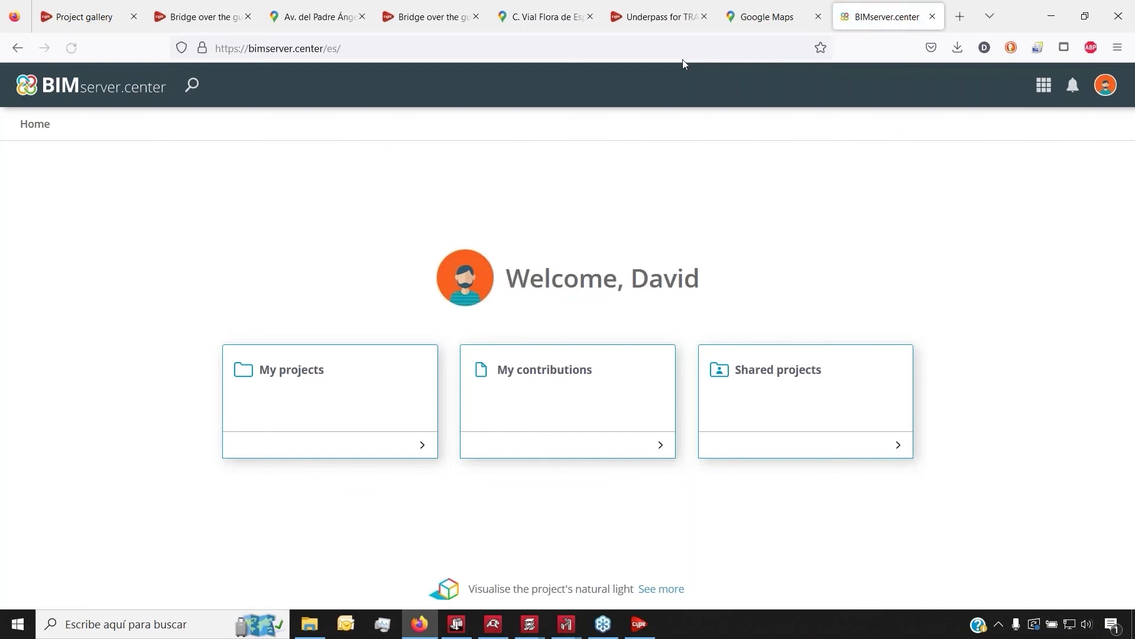
# Go to the BIMserver.center Store and filter its applications by the Structural analysis category.
pyautogui.click(1041, 86)
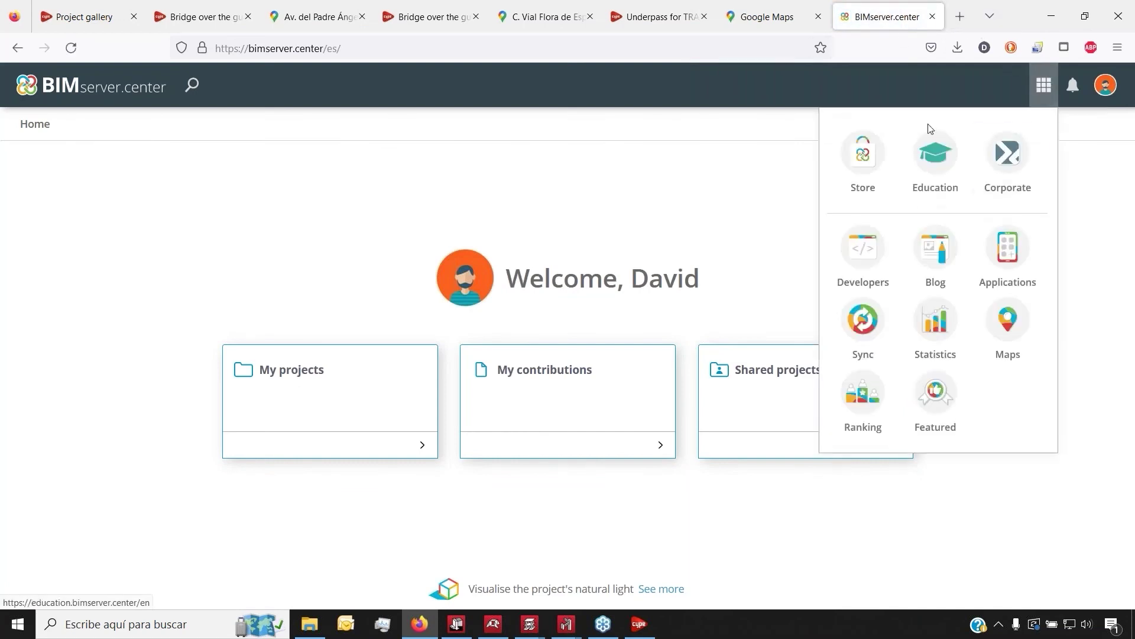
pyautogui.click(878, 158)
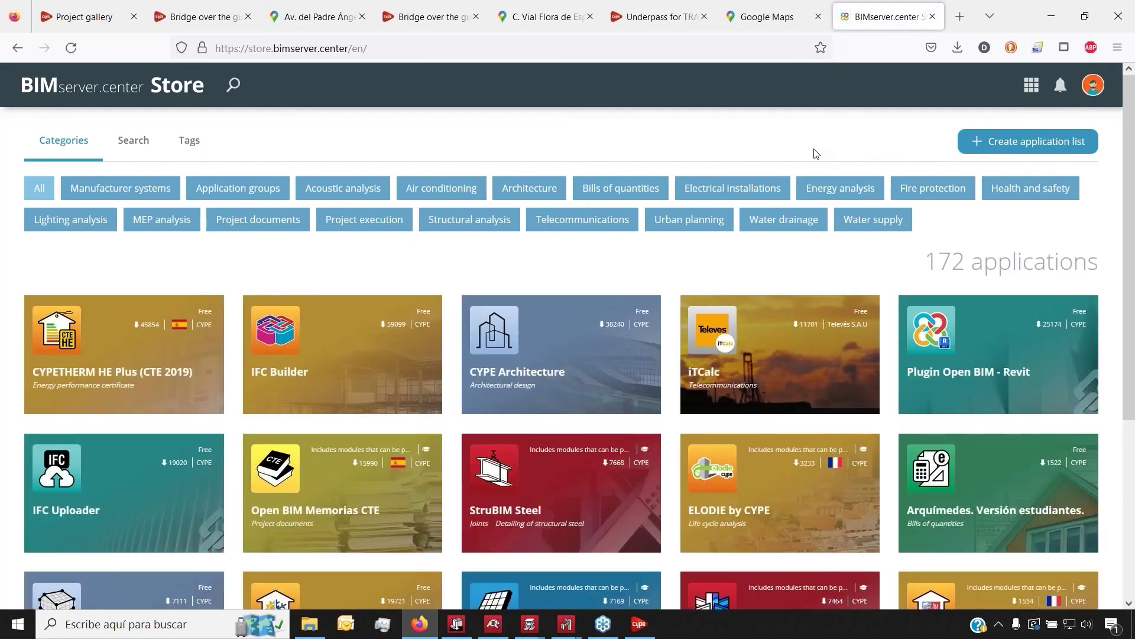
pyautogui.click(479, 230)
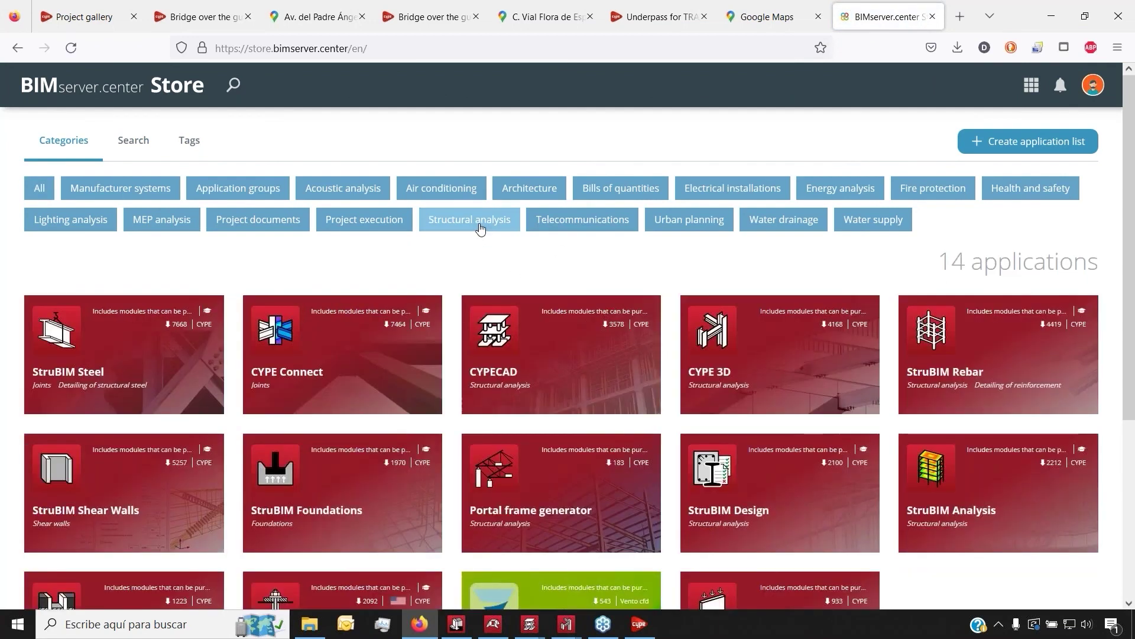